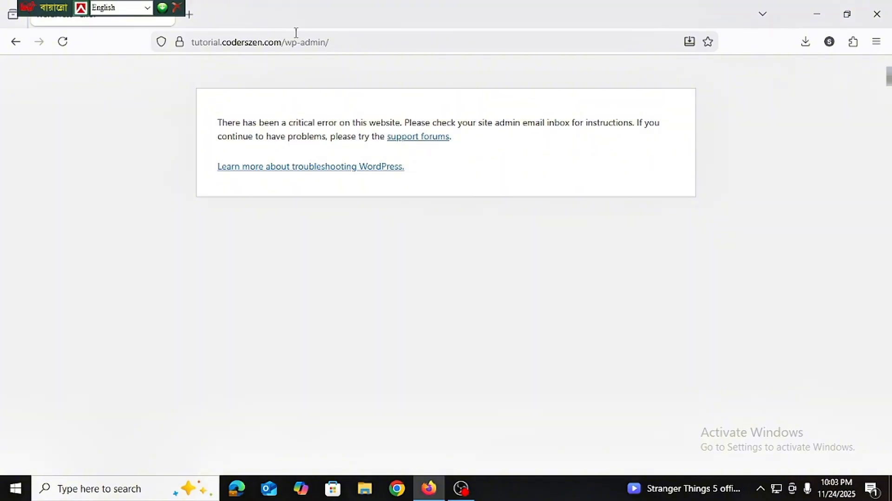
Step: Reload tutorial.coderszen.com/wp-admin/ to check the site's critical error
left_click(389, 42)
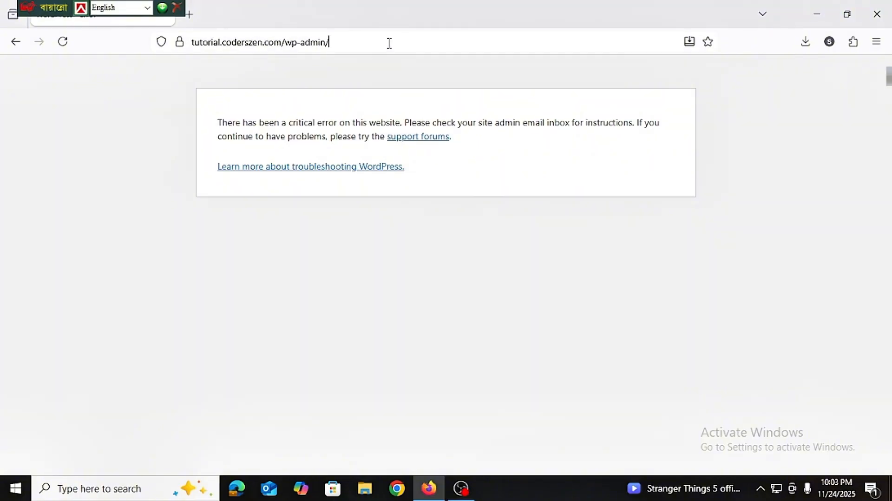
key("Return")
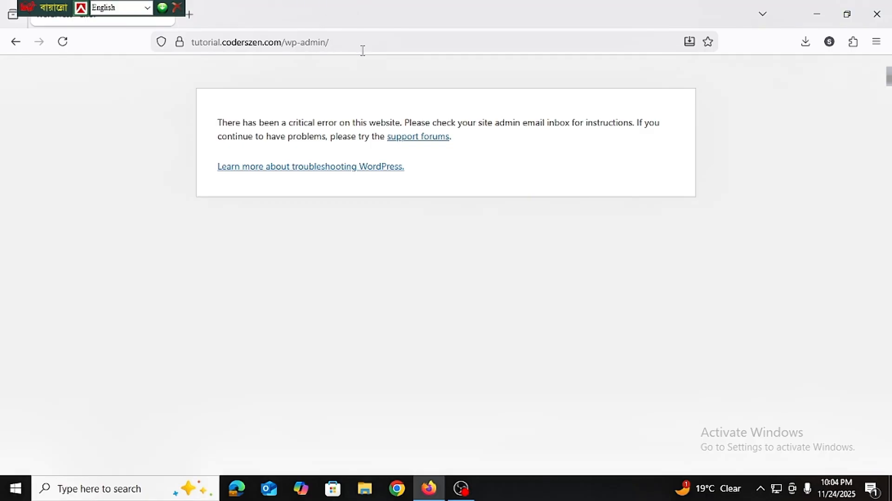
Step: Search for intelwebhost in a new browser tab and open its client area through the Login result
left_click(190, 14)
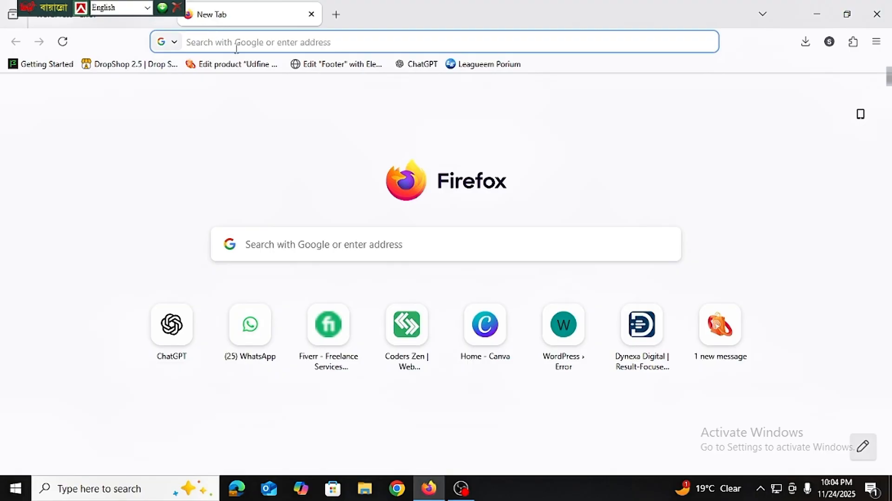
type("in")
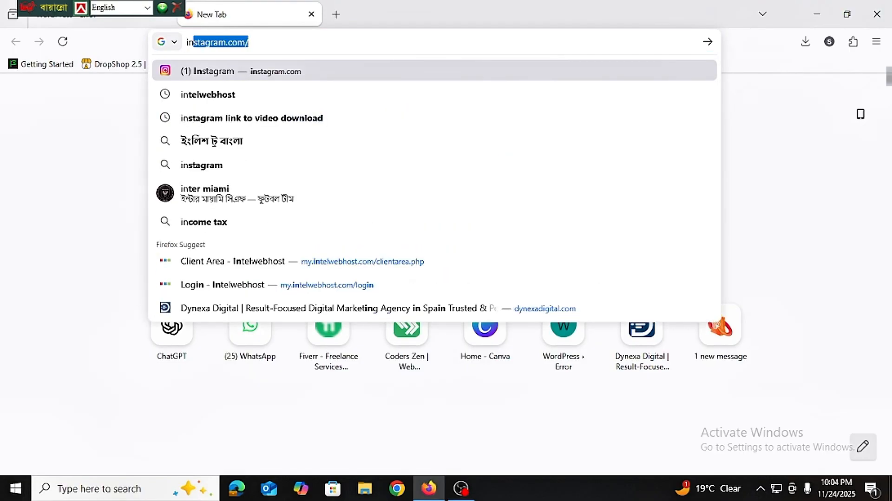
type("te")
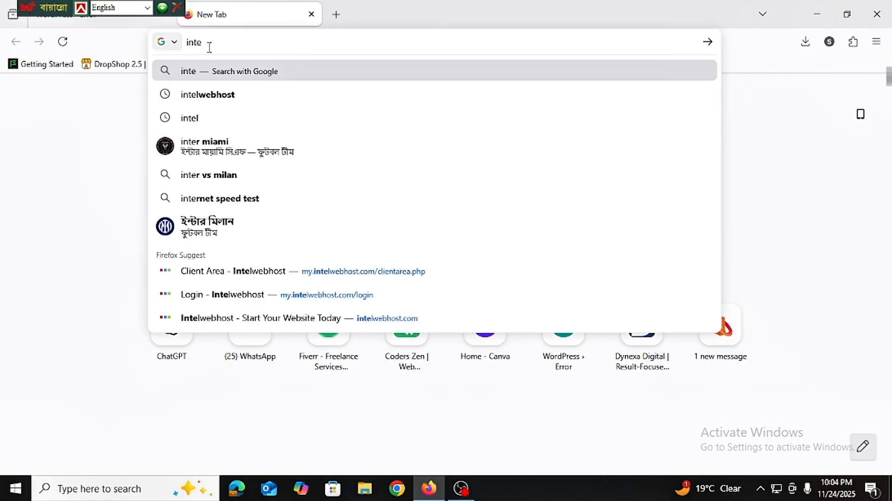
left_click(253, 94)
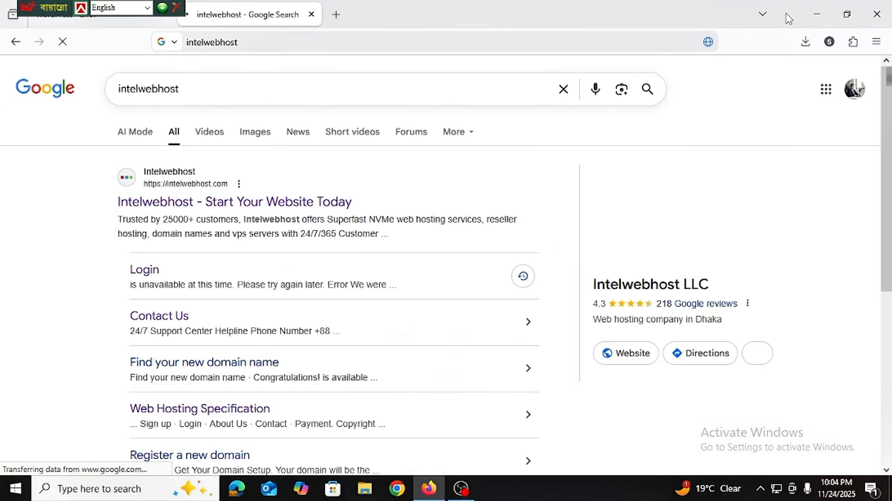
left_click(153, 277)
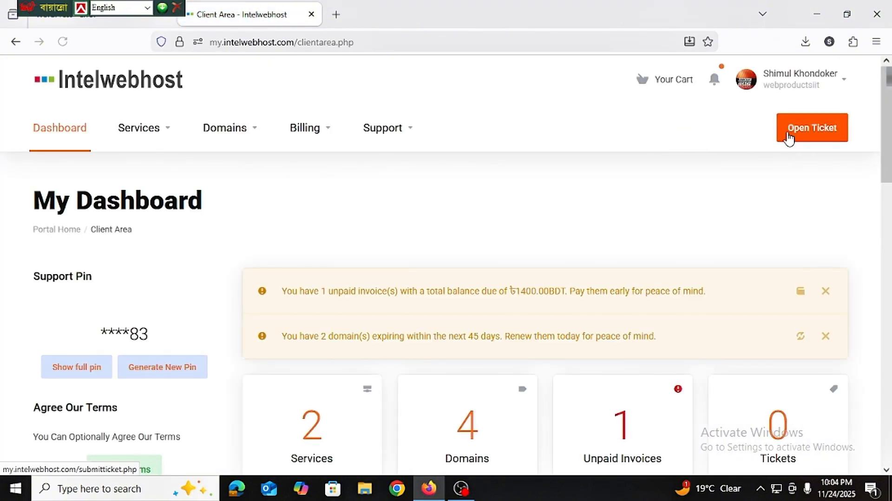
Step: Log in to cPanel for the active 10 GB NVMe SSD web hosting service of webproductit.com
scroll(378, 274, "down", 5)
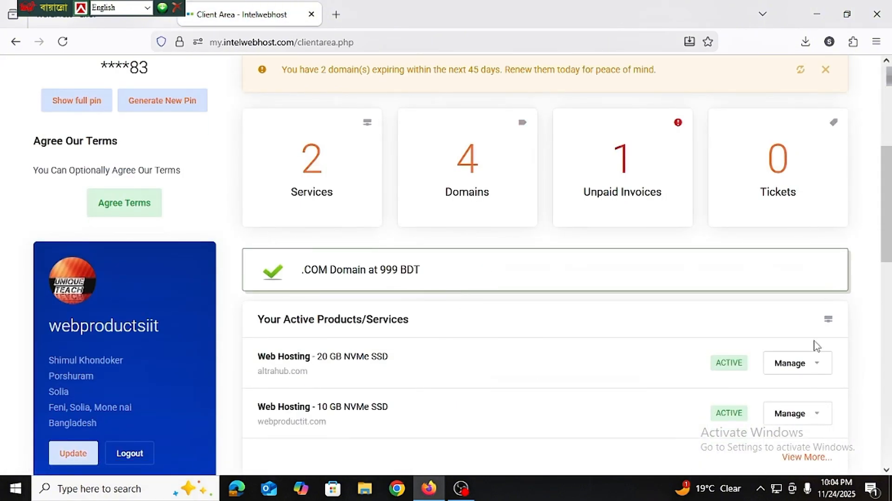
scroll(802, 360, "down", 1)
left_click(803, 356)
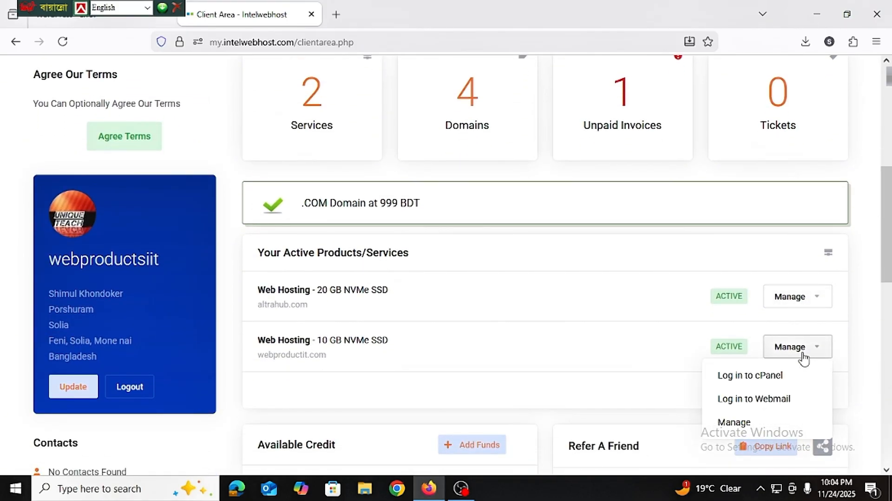
left_click(741, 378)
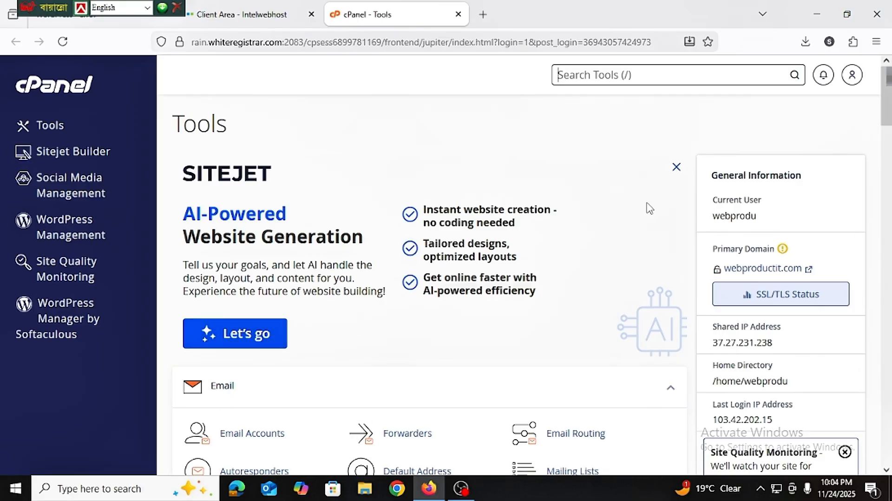
Step: Open WordPress Manager by Softaculous and bring up the list of installed plugins for the tutorial.coderszen.com installation
left_click(79, 335)
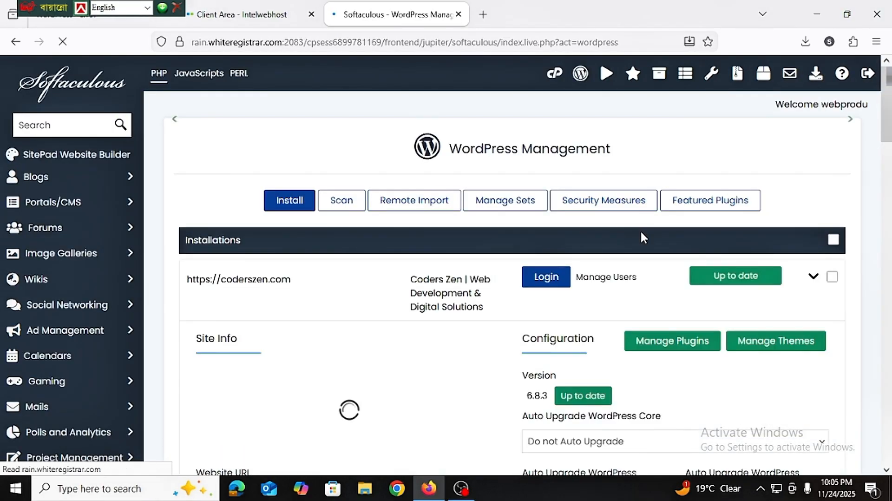
scroll(306, 325, "down", 2)
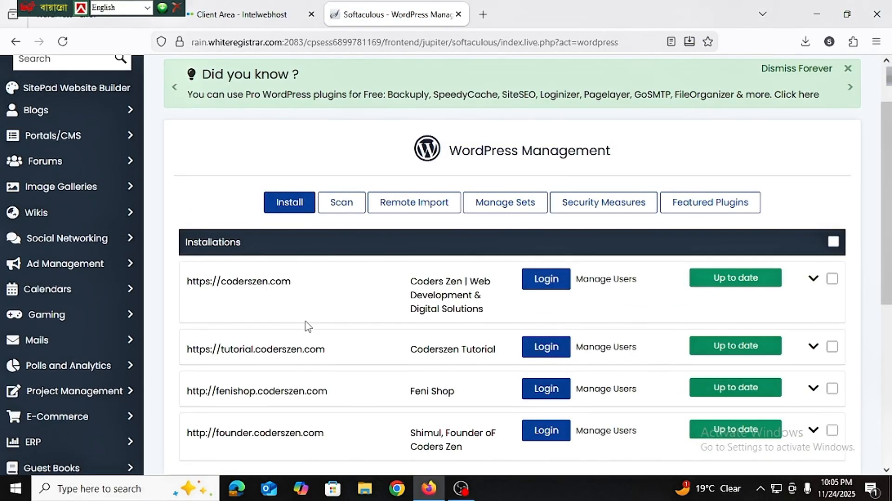
scroll(306, 325, "down", 2)
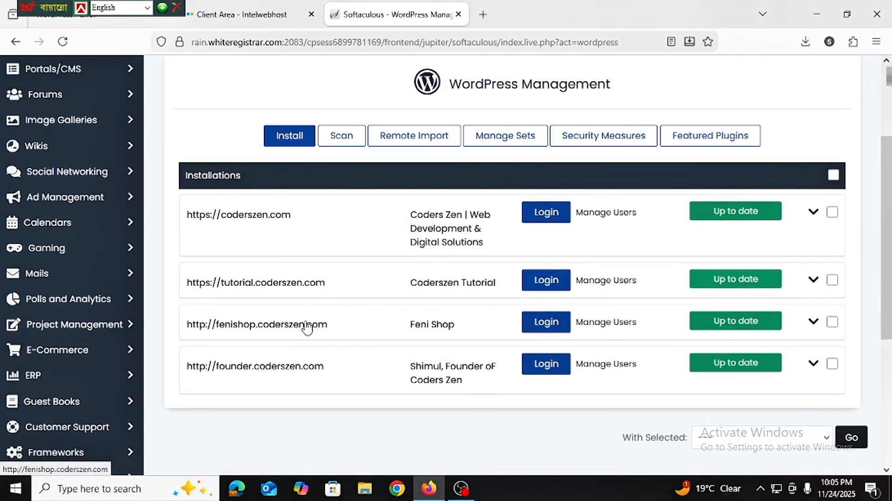
left_click(812, 280)
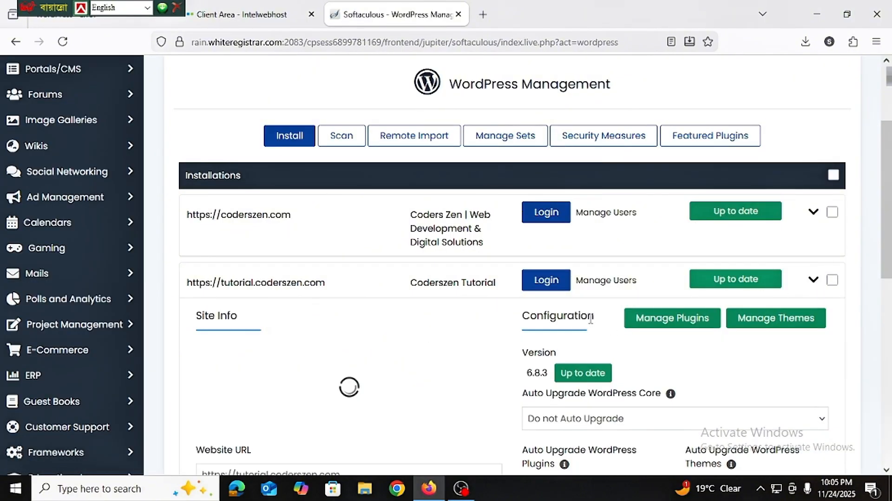
scroll(590, 319, "down", 2)
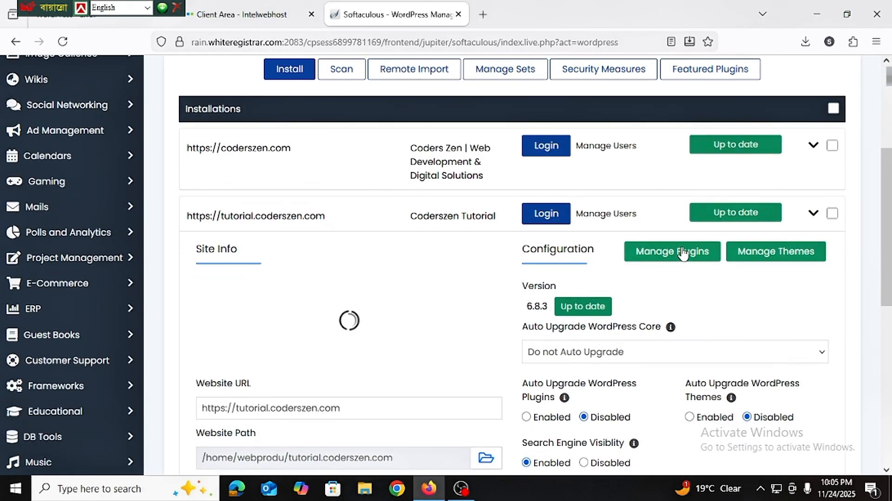
left_click(681, 255)
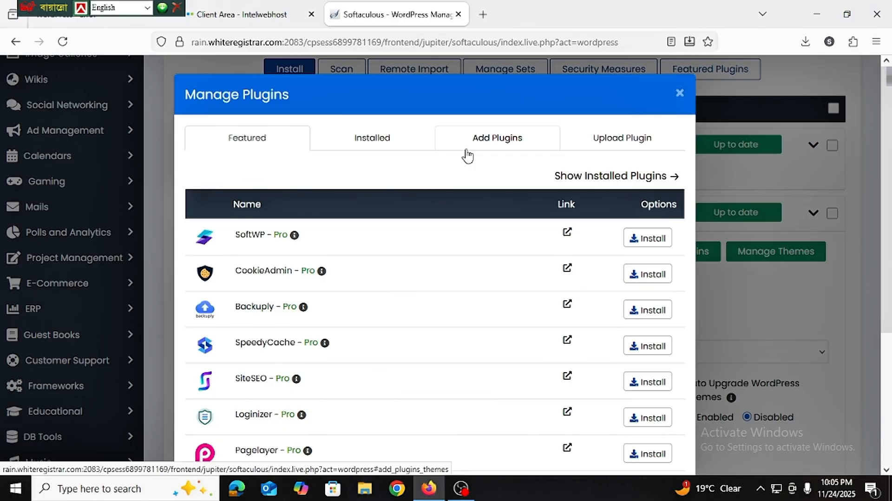
left_click(313, 146)
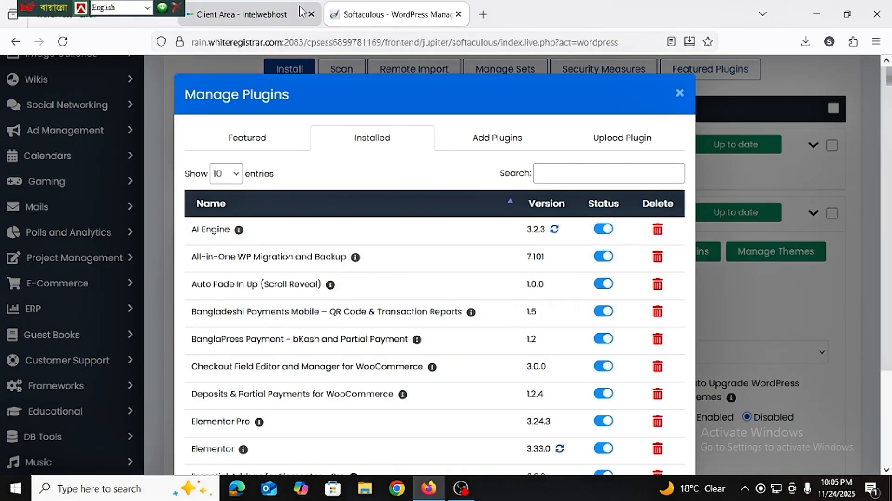
Step: Deactivate all ten plugins on page 1 of the installed list, from AI Engine through Essential Addons for Elementor - Pro
left_click(602, 255)
left_click(606, 321)
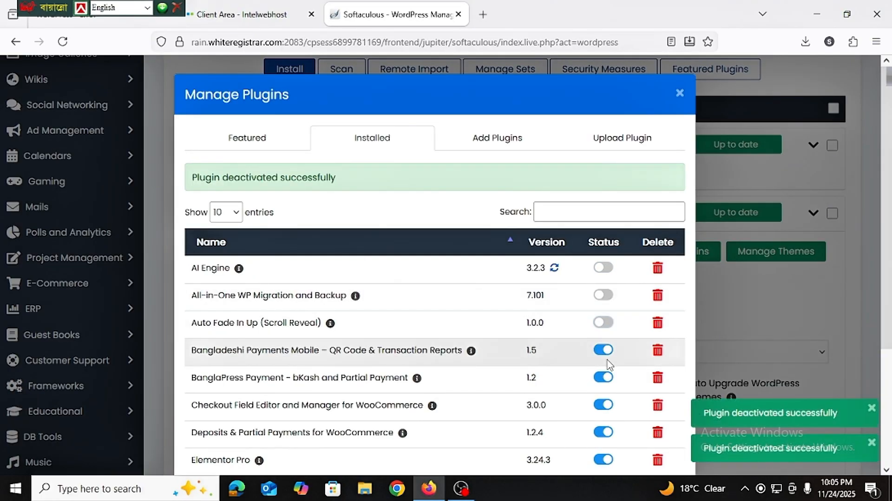
left_click(604, 352)
scroll(609, 375, "down", 2)
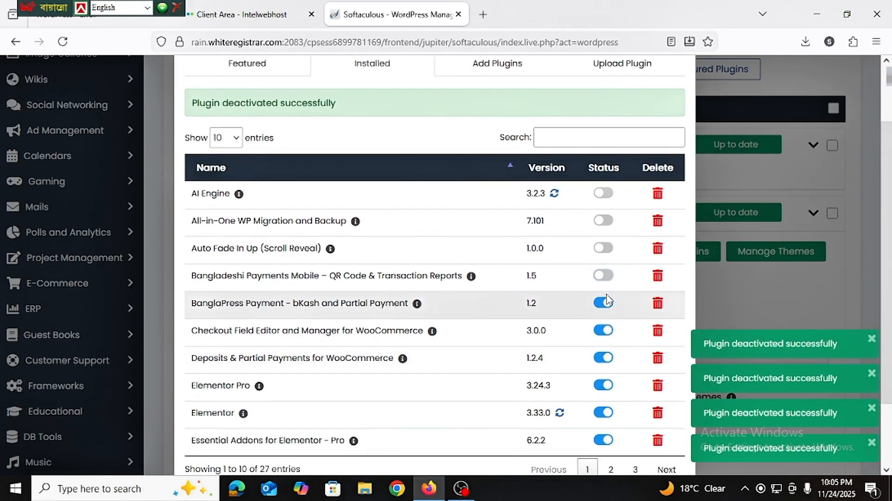
left_click(603, 302)
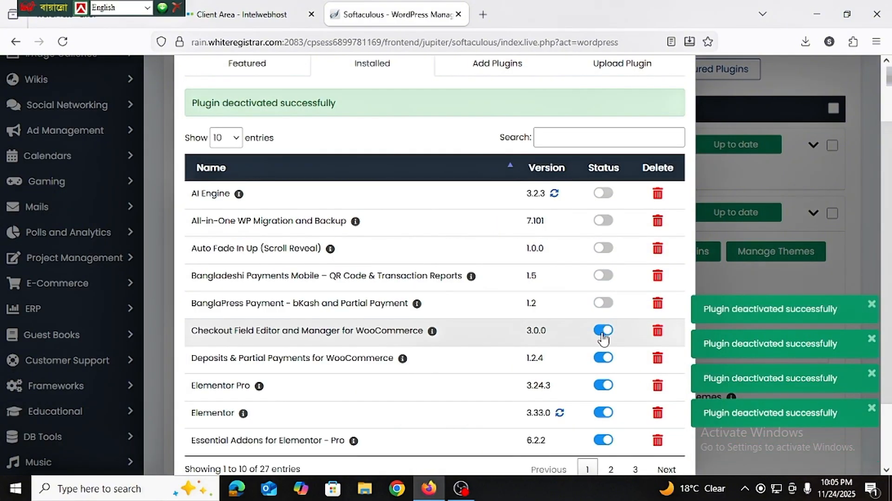
left_click(604, 330)
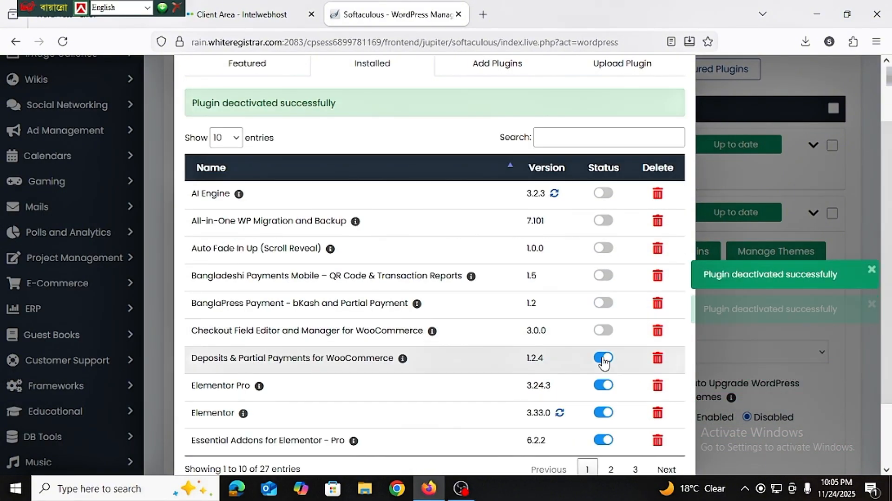
left_click(602, 357)
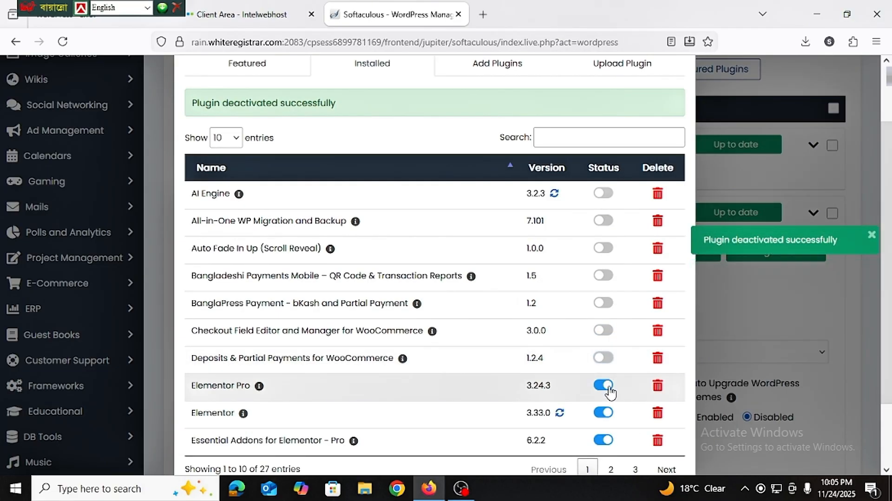
left_click(604, 387)
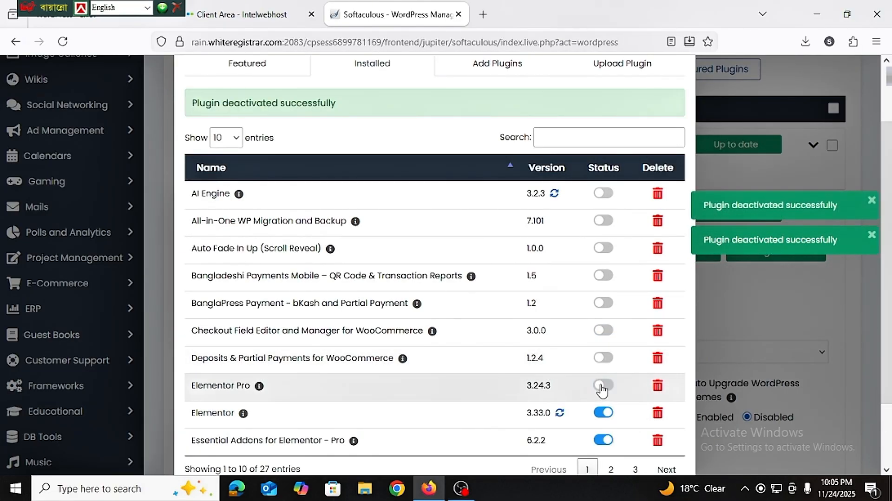
left_click(602, 413)
left_click(602, 439)
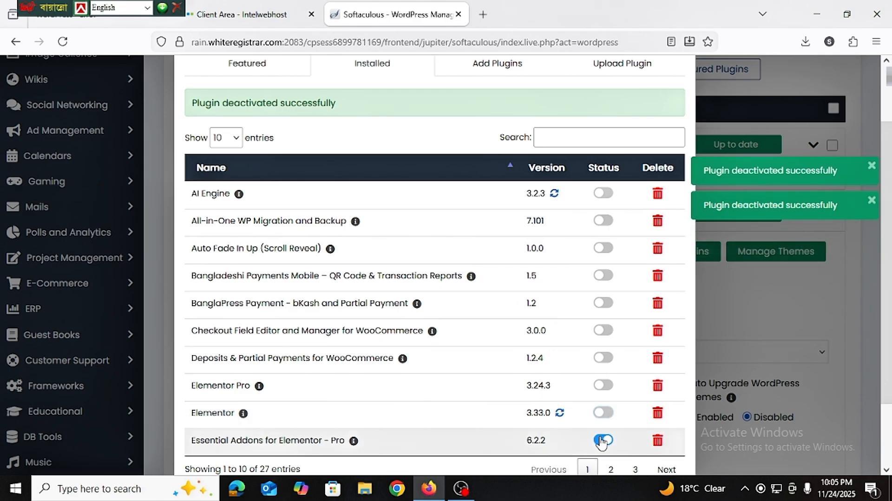
Step: Deactivate all ten plugins on page 2 of the installed list, from Essential Addons for Elementor through Ultimate Addons for Elementor Lite
scroll(609, 390, "down", 2)
left_click(611, 394)
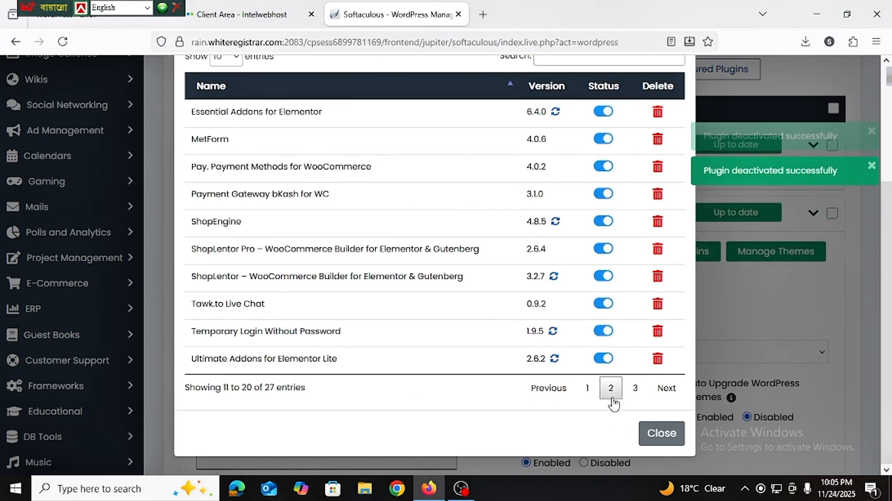
left_click(603, 358)
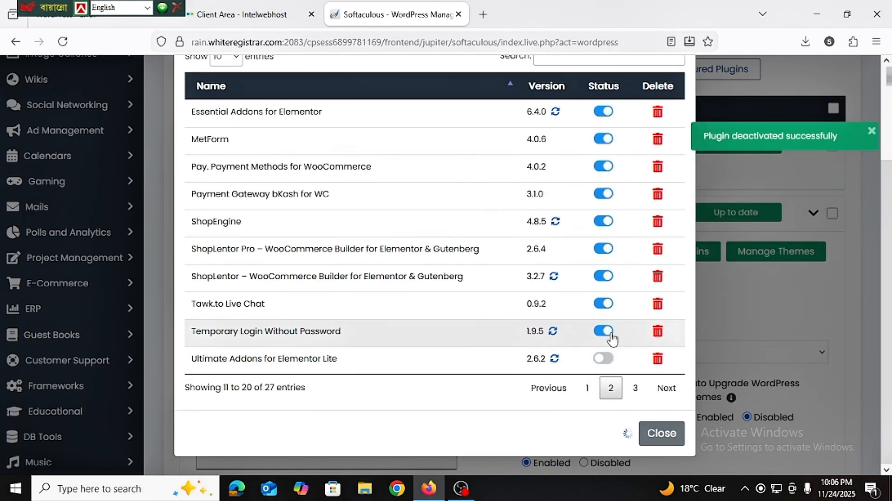
left_click(604, 332)
left_click(603, 303)
left_click(607, 278)
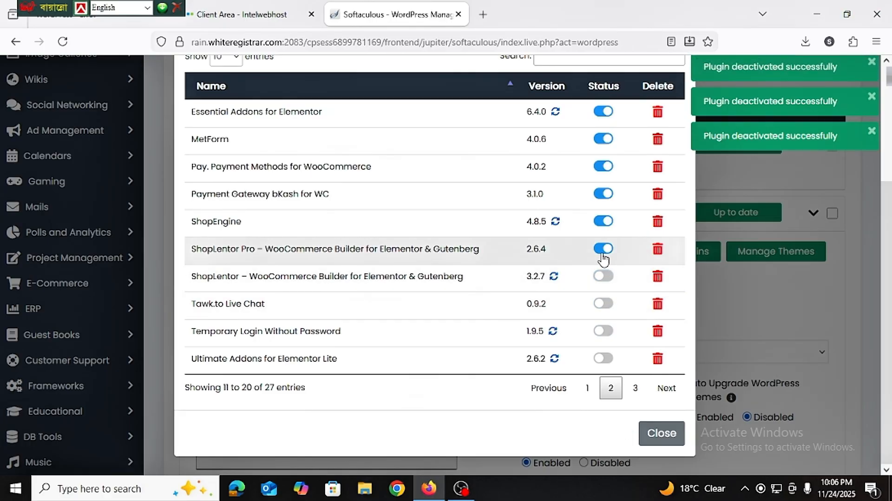
left_click(602, 250)
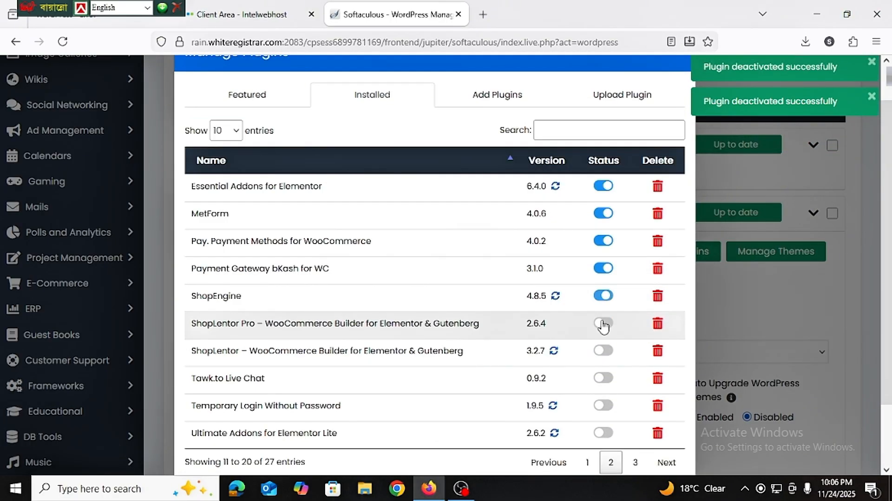
left_click(603, 295)
left_click(603, 277)
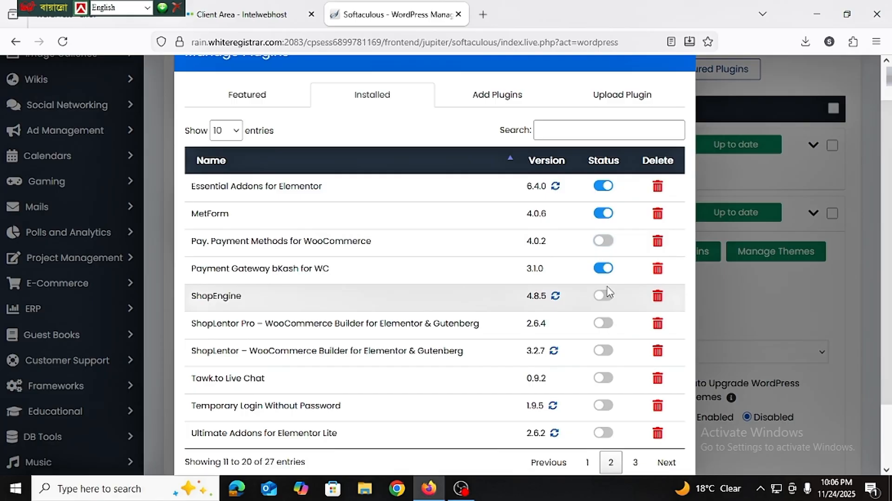
left_click(604, 307)
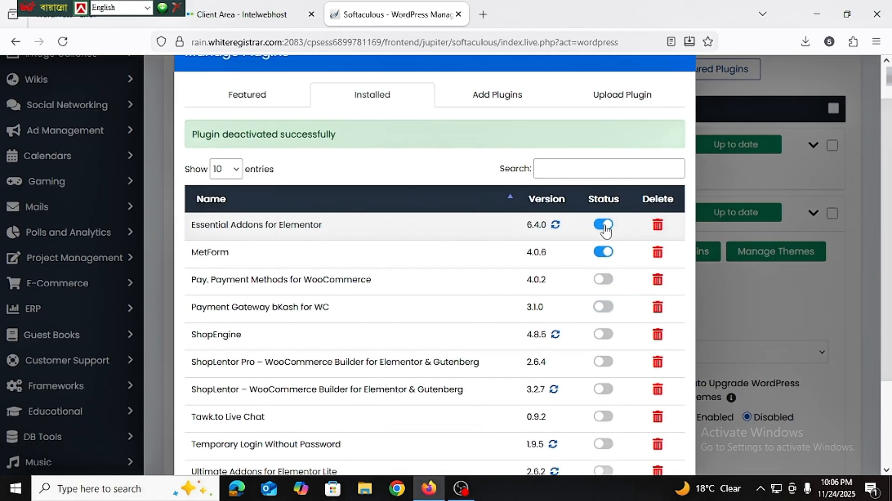
left_click(605, 252)
left_click(604, 225)
Step: Deactivate all seven plugins on page 3 of the installed list, from WebToffee WooCommerce PDF Invoices through WPForms Lite
scroll(604, 231, "down", 2)
left_click(631, 390)
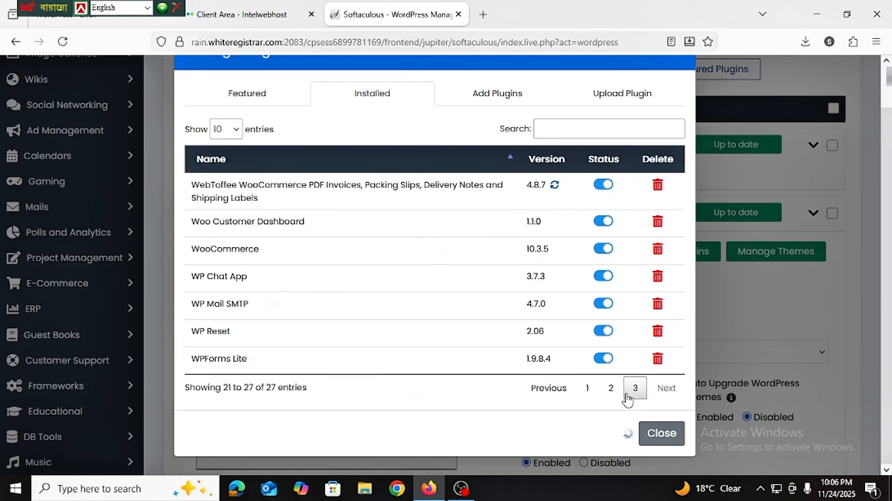
left_click(603, 224)
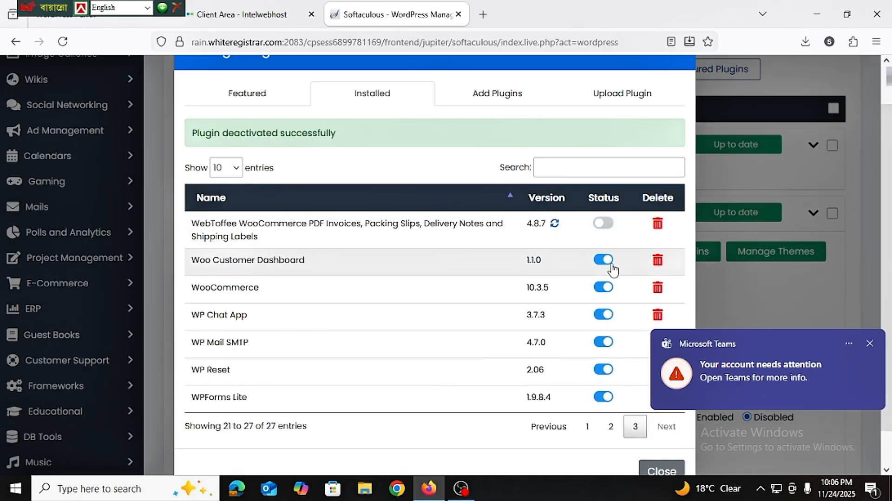
left_click(610, 265)
left_click(601, 277)
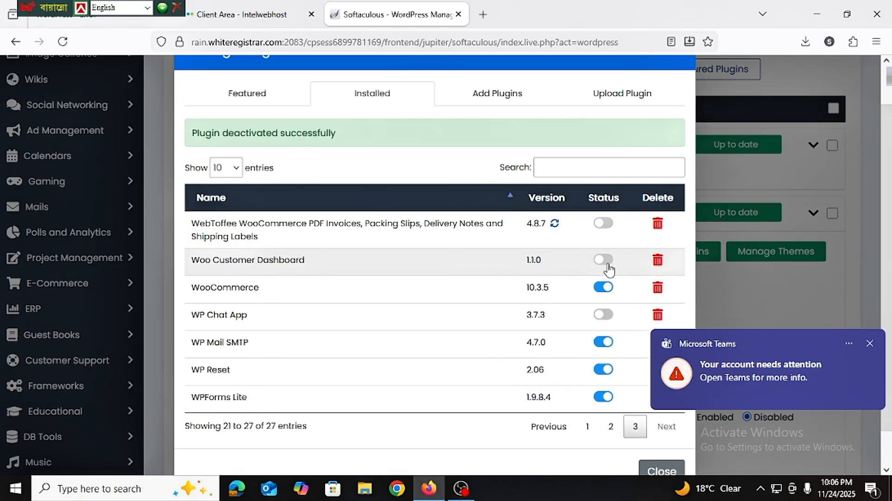
left_click(605, 288)
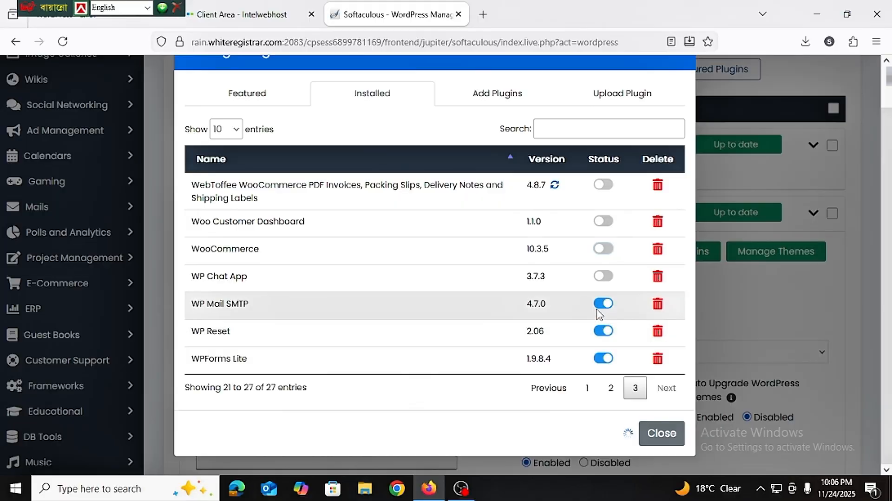
left_click(605, 346)
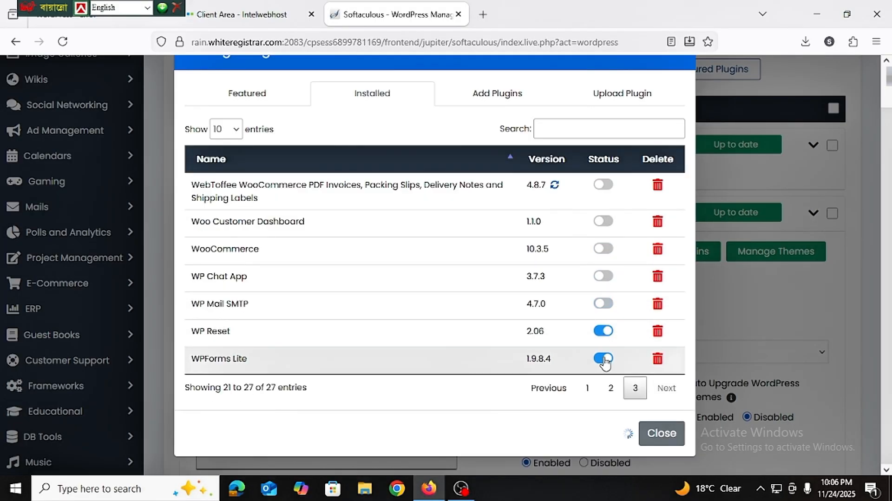
left_click(603, 331)
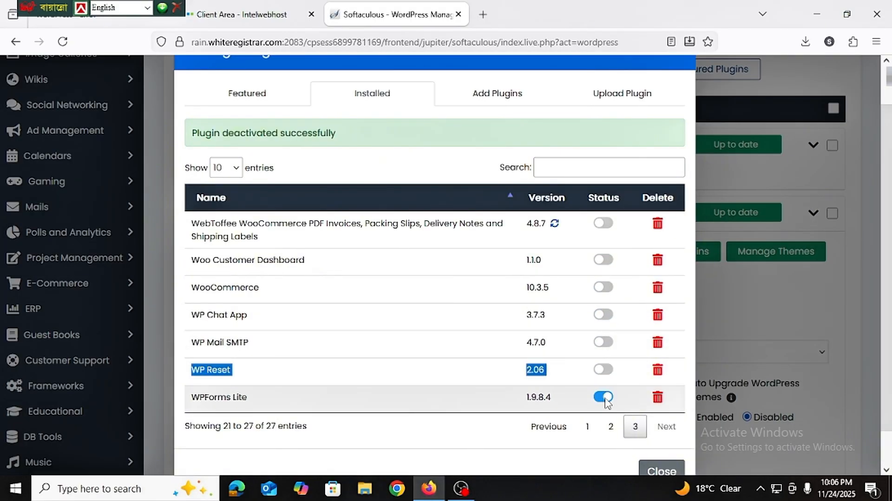
left_click(606, 401)
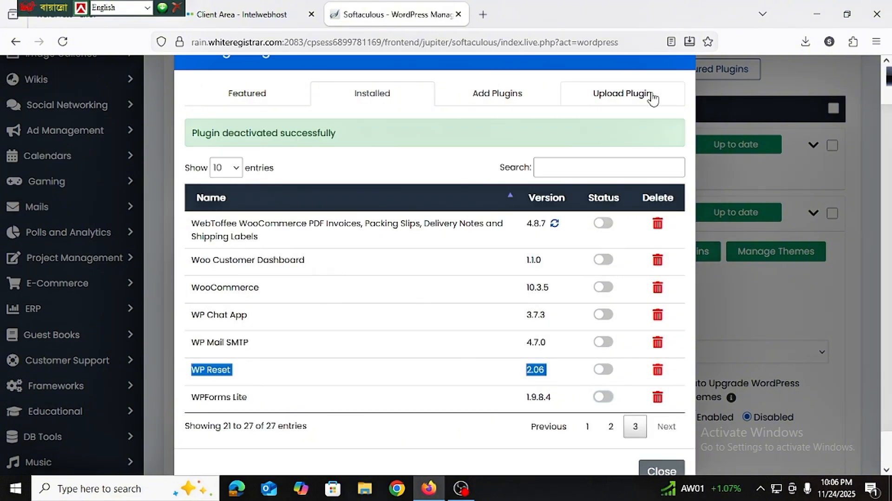
Step: Reload the tutorial.coderszen.com admin page and open its list of installed plugins
left_click(91, 20)
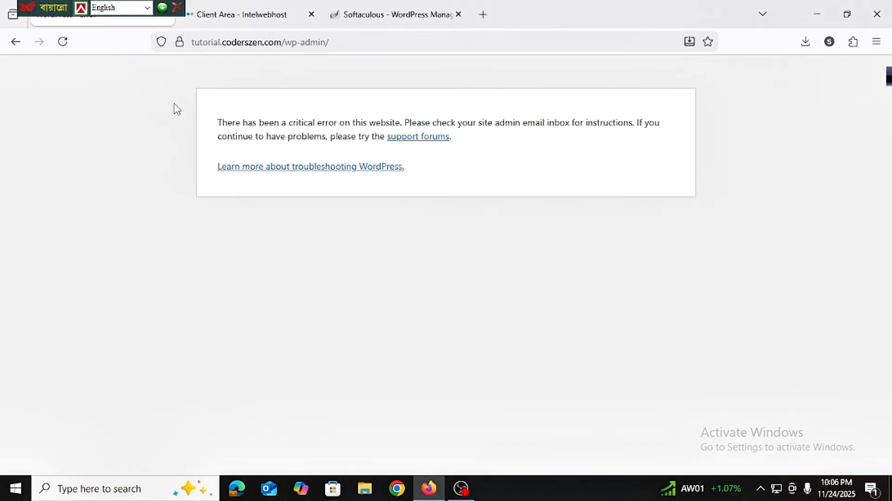
left_click(67, 49)
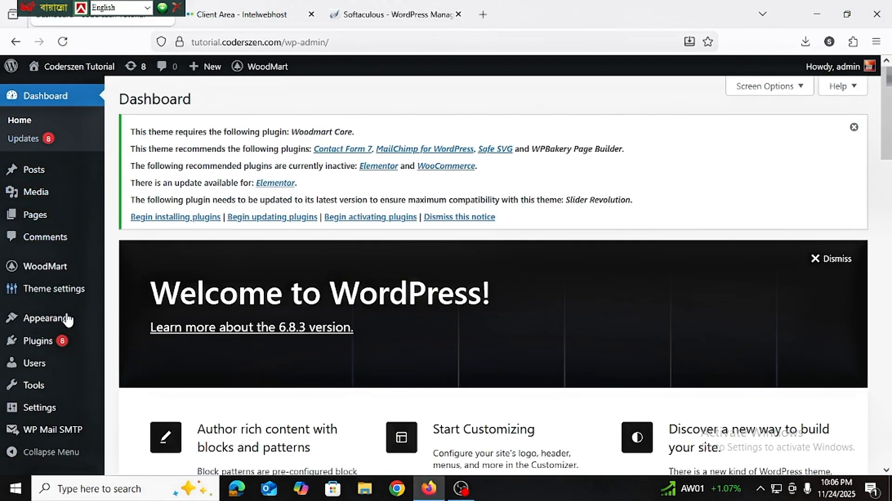
mouse_move(62, 342)
left_click(156, 344)
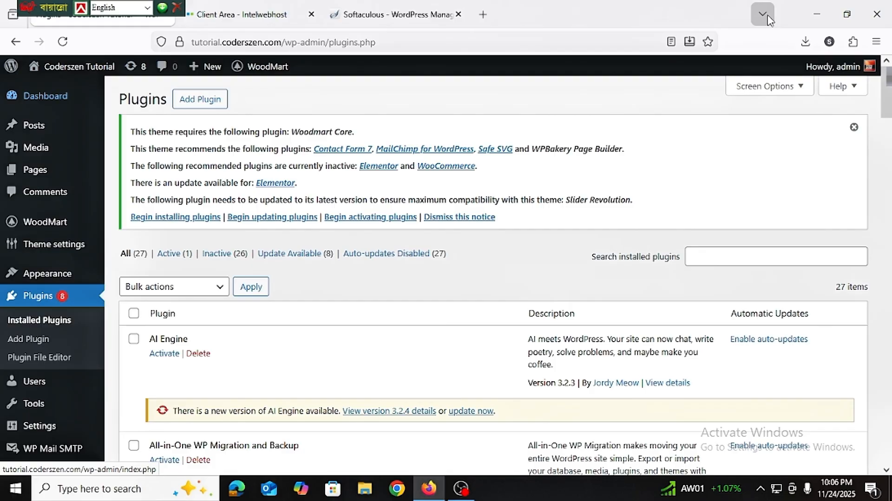
Step: Select all plugins in the WordPress plugin list and apply the bulk action Activate
left_click(133, 313)
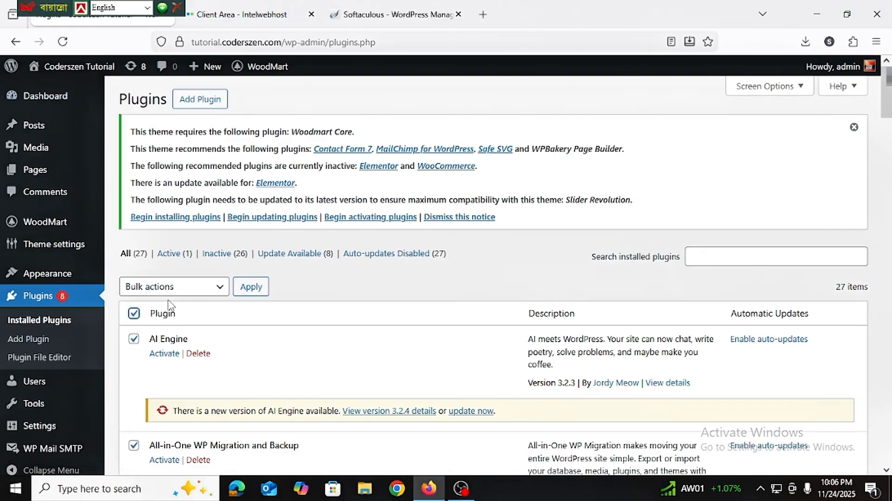
scroll(188, 296, "down", 7)
scroll(187, 295, "down", 15)
scroll(187, 295, "up", 15)
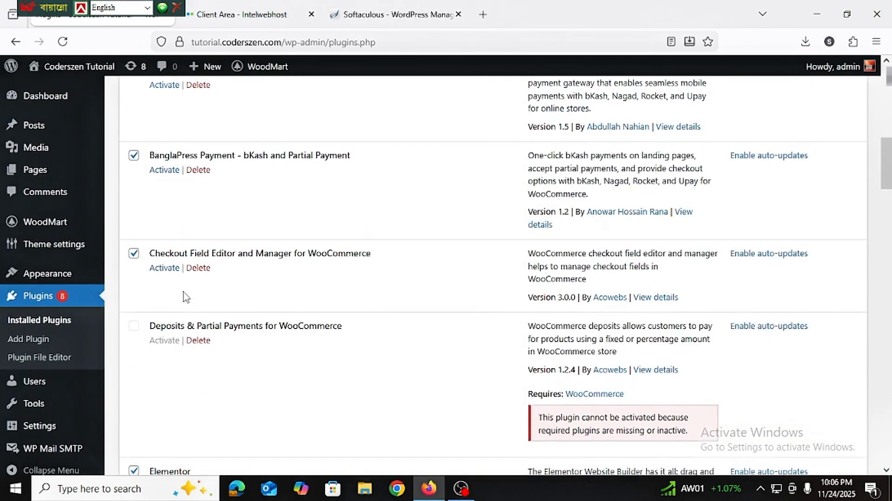
scroll(188, 297, "up", 6)
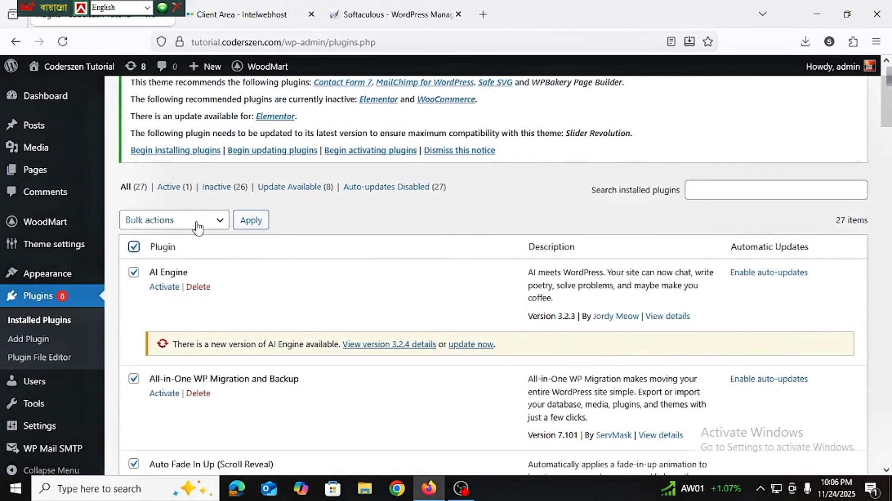
left_click(197, 220)
left_click(180, 260)
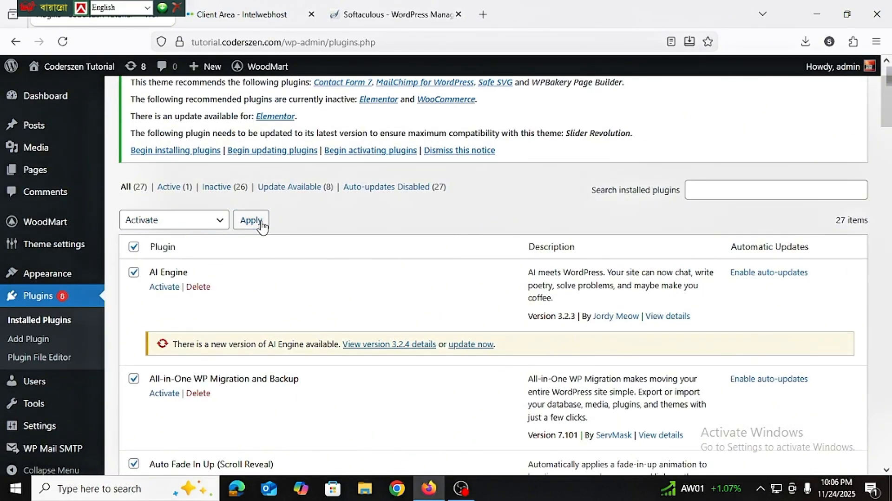
left_click(260, 222)
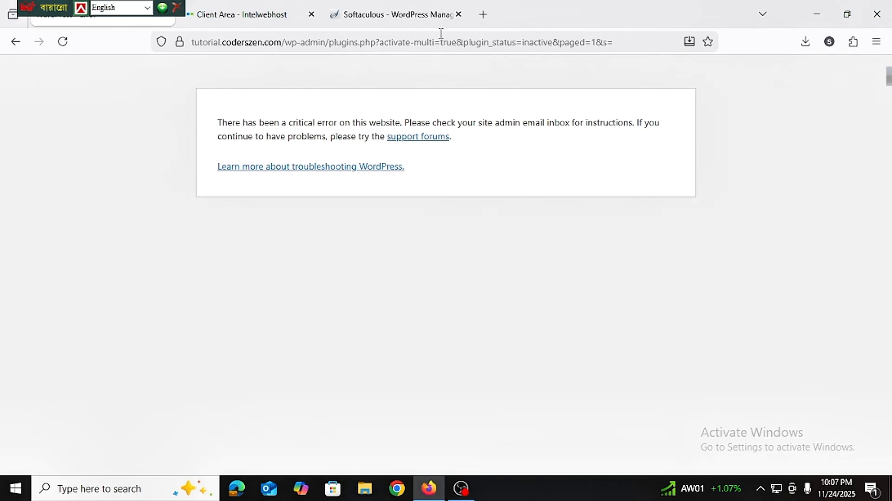
Step: Close Softaculous's plugin management dialog, return to cPanel's main page and open File Manager
left_click(375, 23)
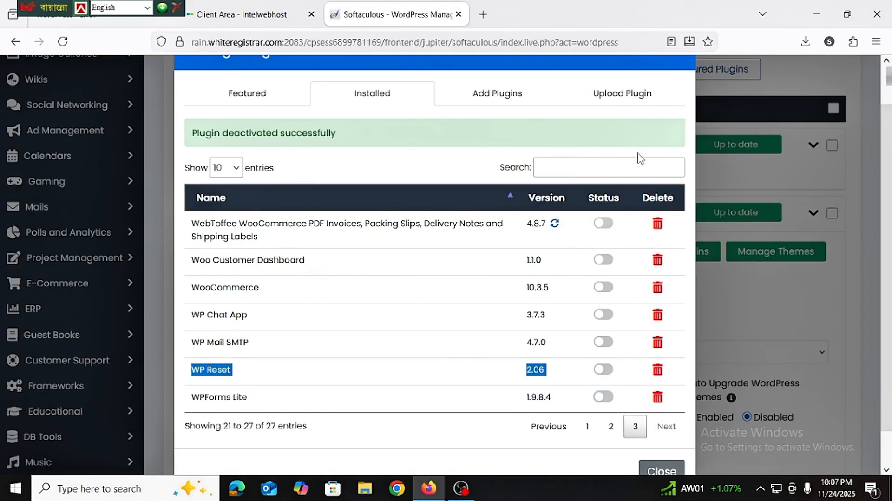
left_click(664, 471)
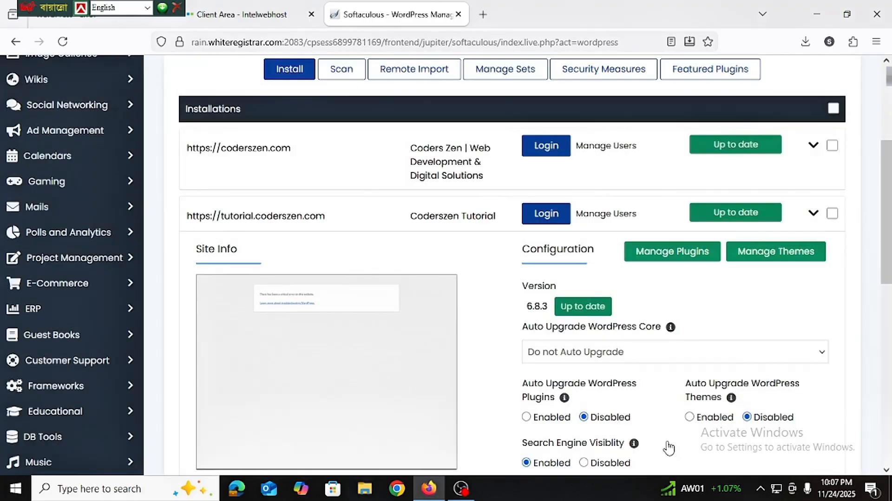
scroll(420, 193, "up", 5)
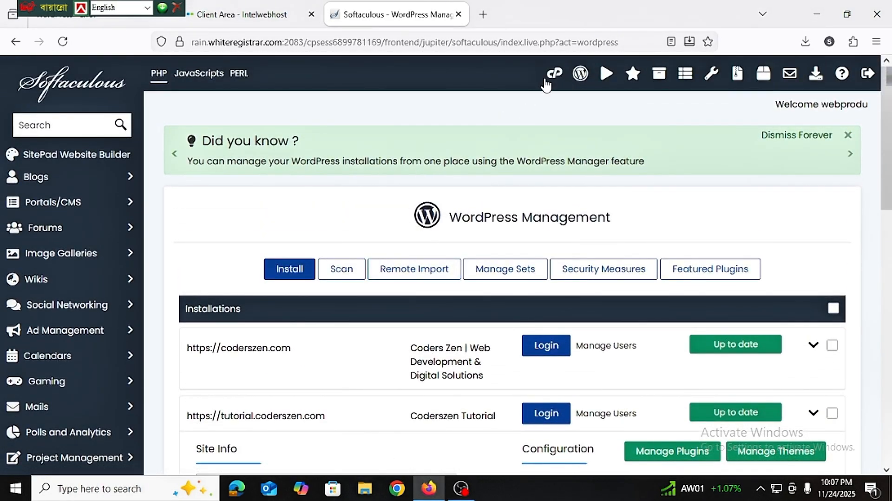
left_click(554, 73)
scroll(254, 215, "down", 10)
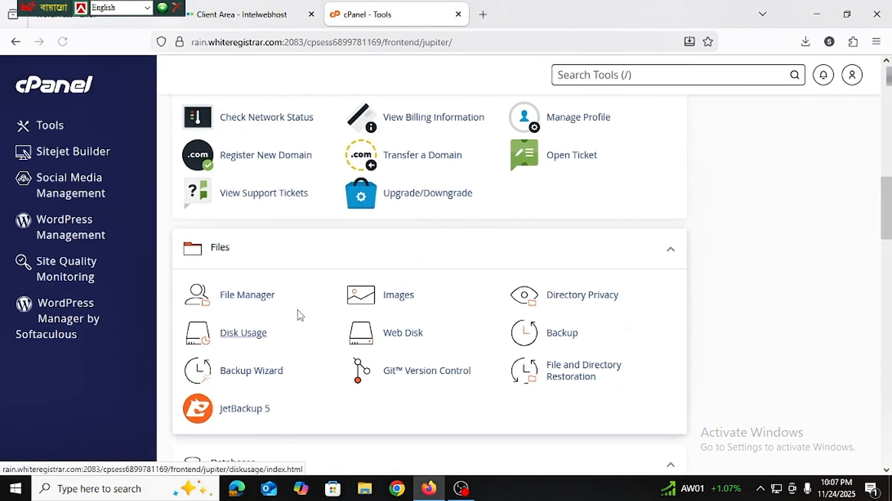
left_click(264, 245)
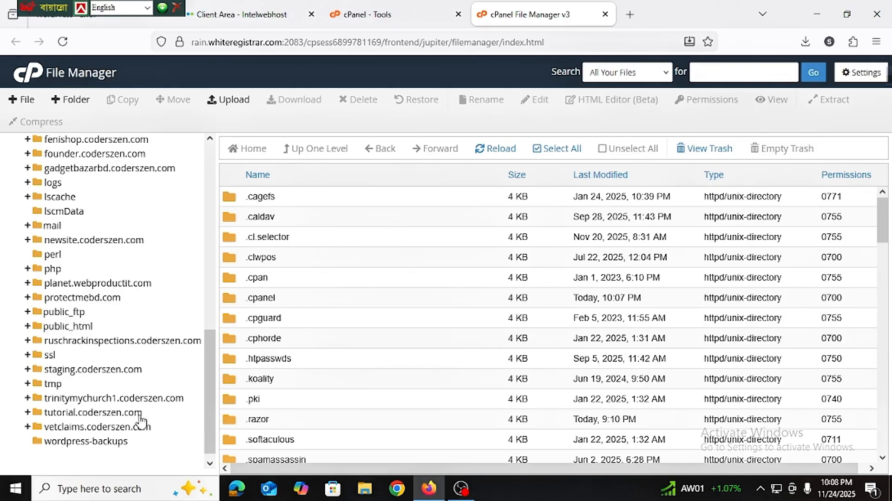
Step: Open the wp-content/plugins folder of tutorial.coderszen.com in File Manager
scroll(140, 422, "up", 10)
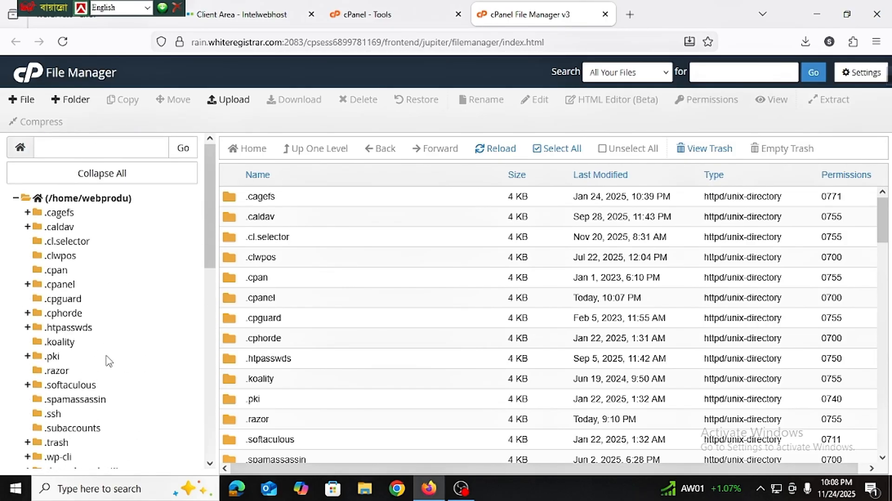
scroll(109, 360, "down", 7)
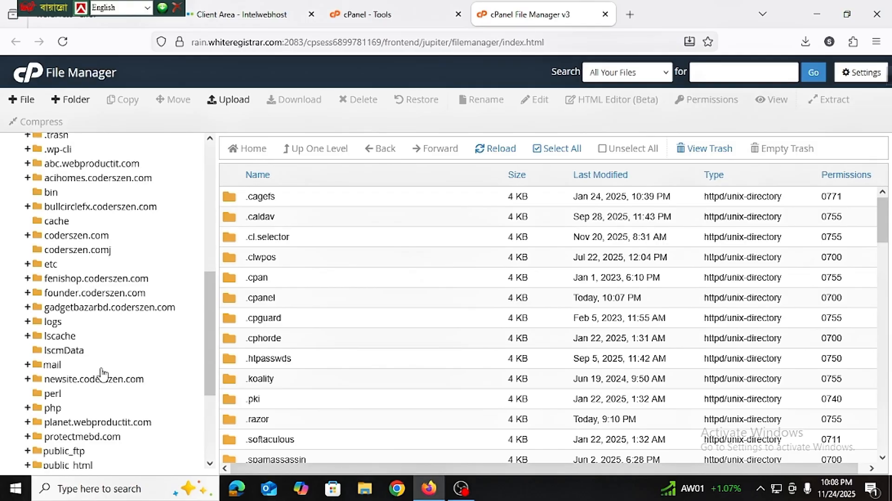
scroll(103, 371, "down", 5)
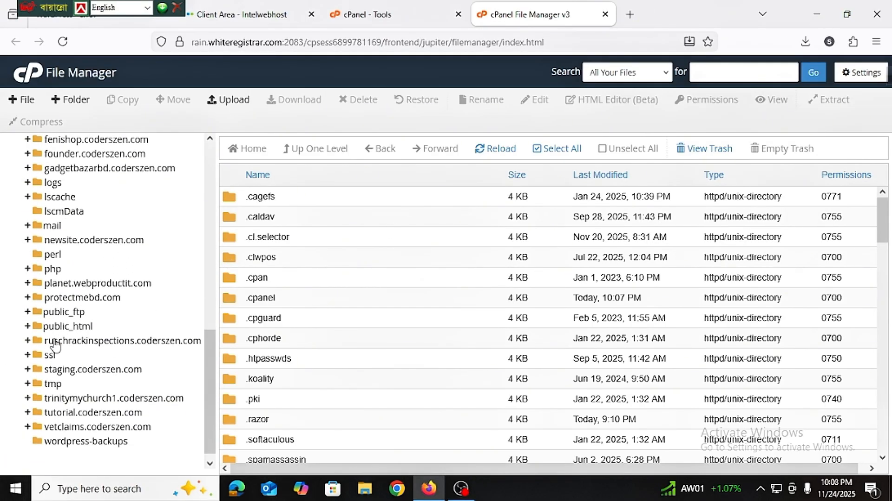
left_click(95, 412)
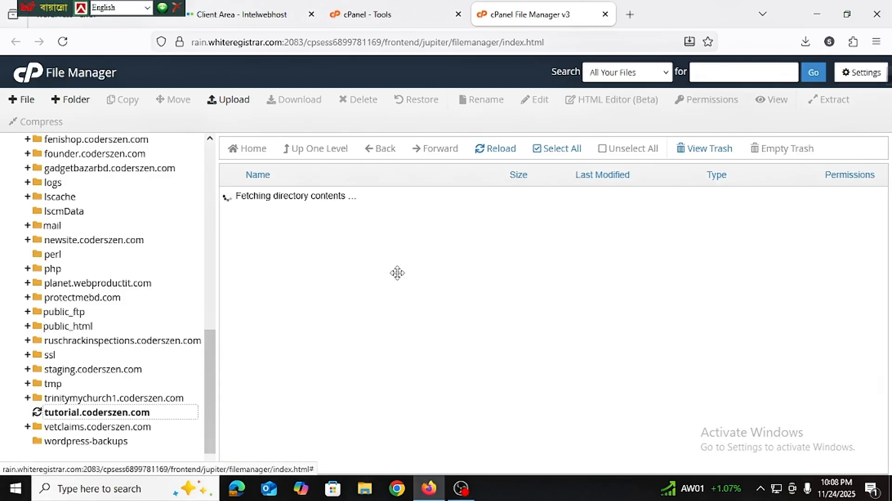
double_click(322, 261)
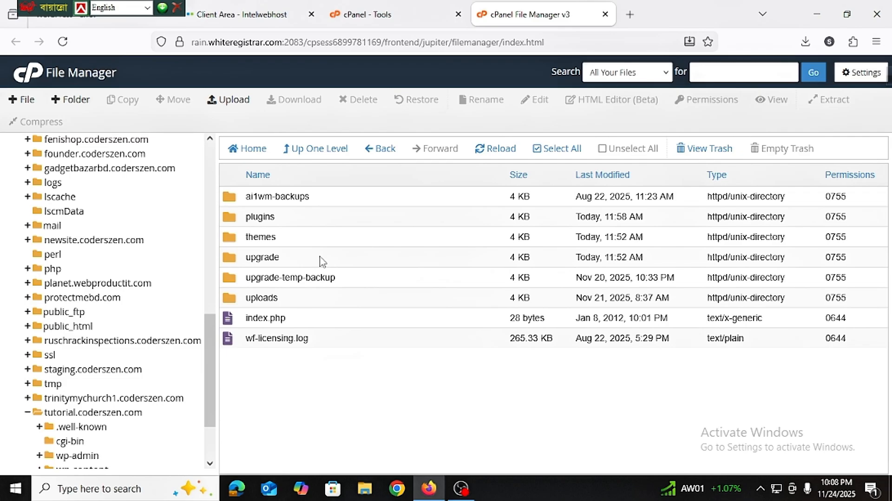
double_click(305, 218)
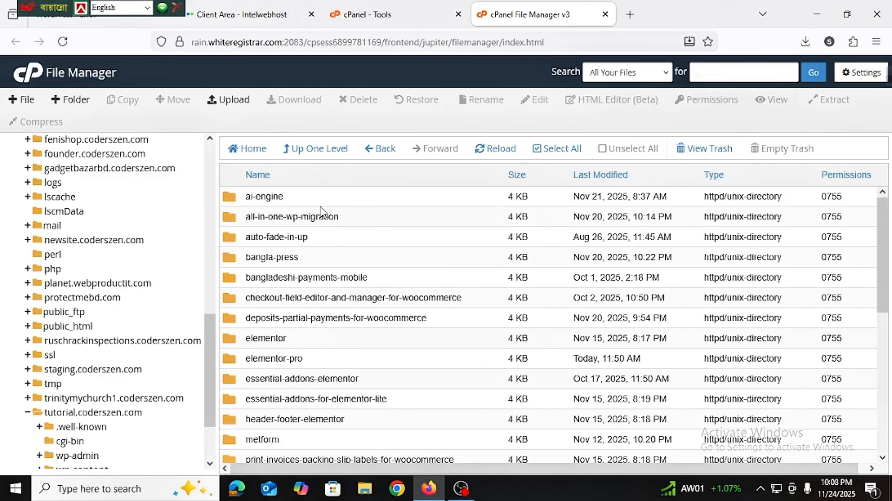
Step: Rename the all-in-one-wp-migration plugin folder as all-in-one-wp-migration1
left_click(317, 204)
right_click(316, 201)
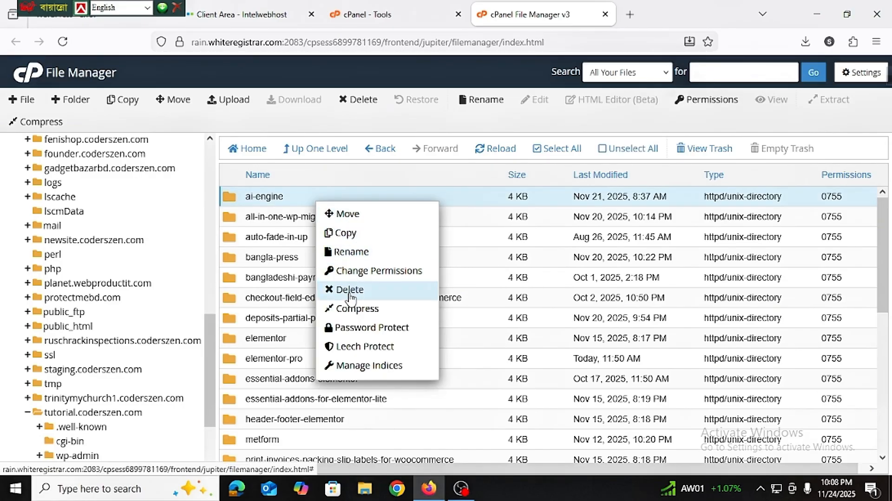
right_click(459, 216)
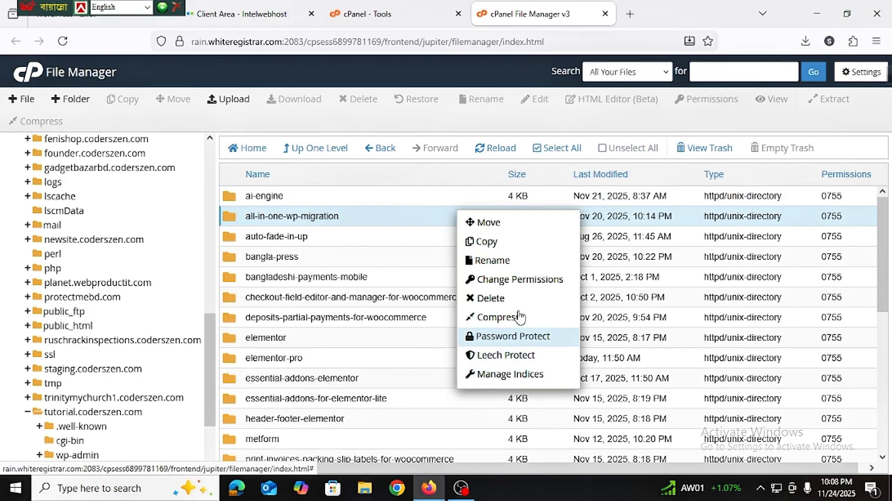
left_click(501, 260)
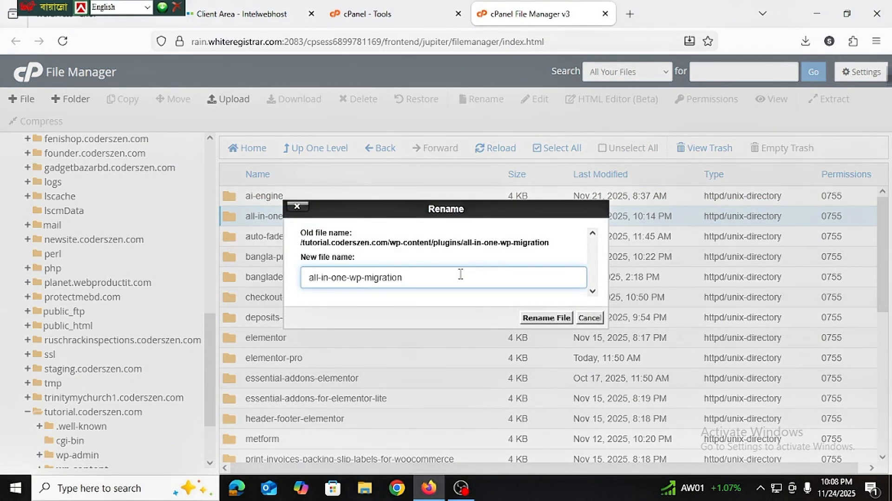
key("Return")
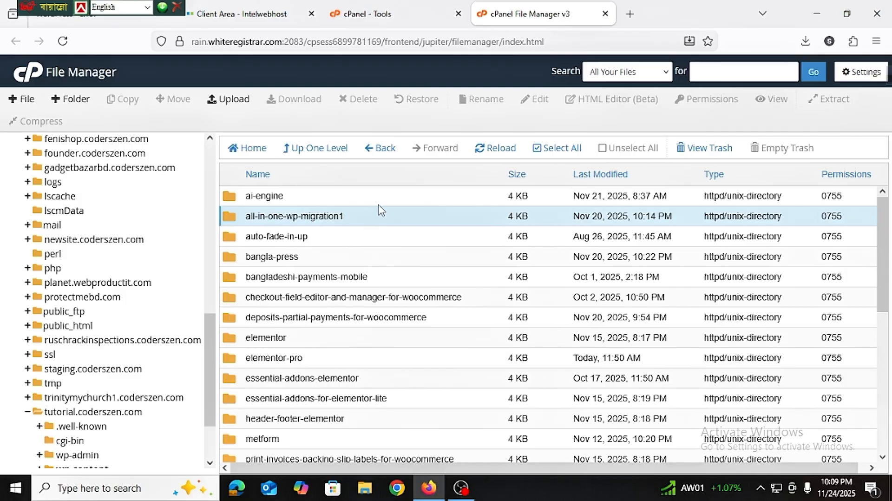
Step: Switch to cPanel's tools page, open WordPress Manager by Softaculous and expand the tutorial.coderszen.com installation details
left_click(263, 18)
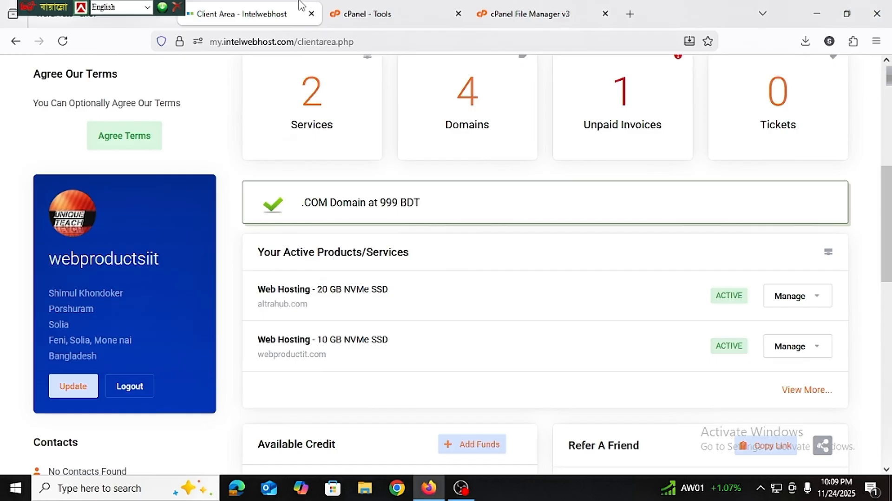
left_click(388, 9)
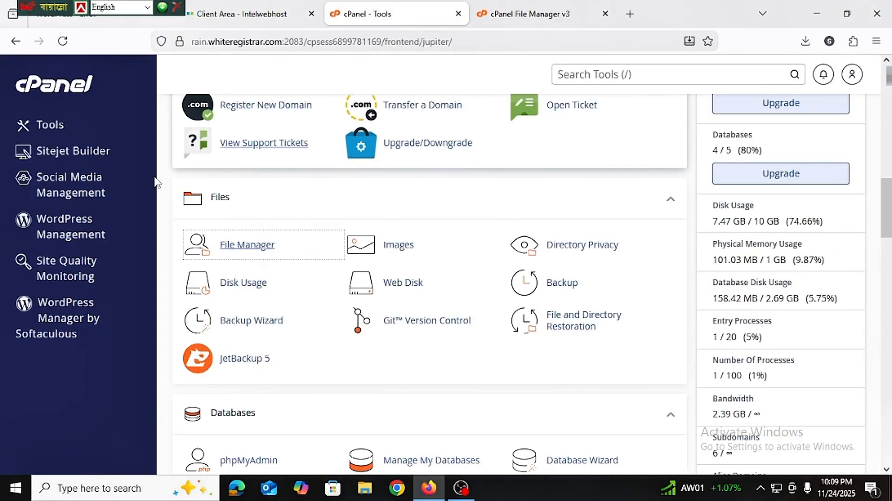
left_click(53, 320)
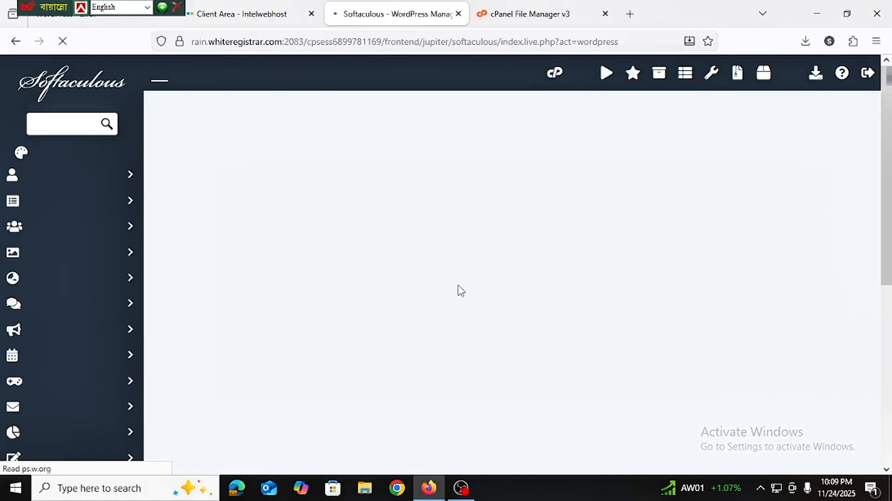
scroll(585, 277, "down", 7)
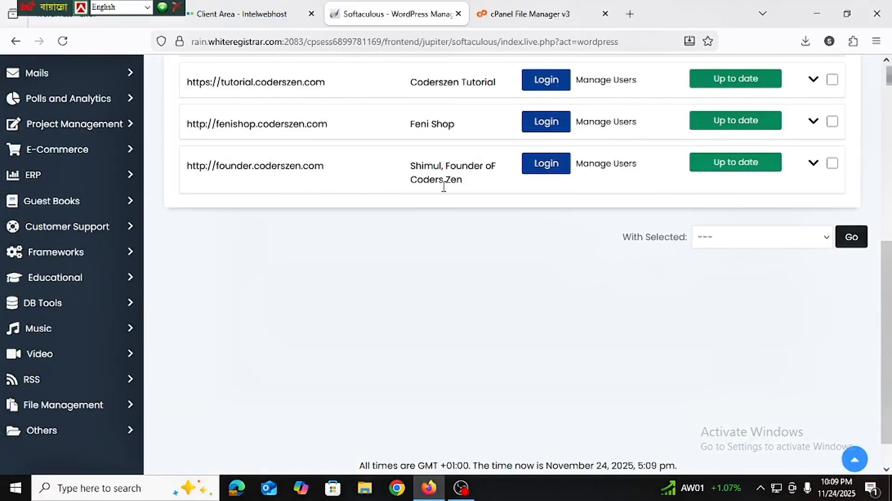
scroll(548, 197, "up", 1)
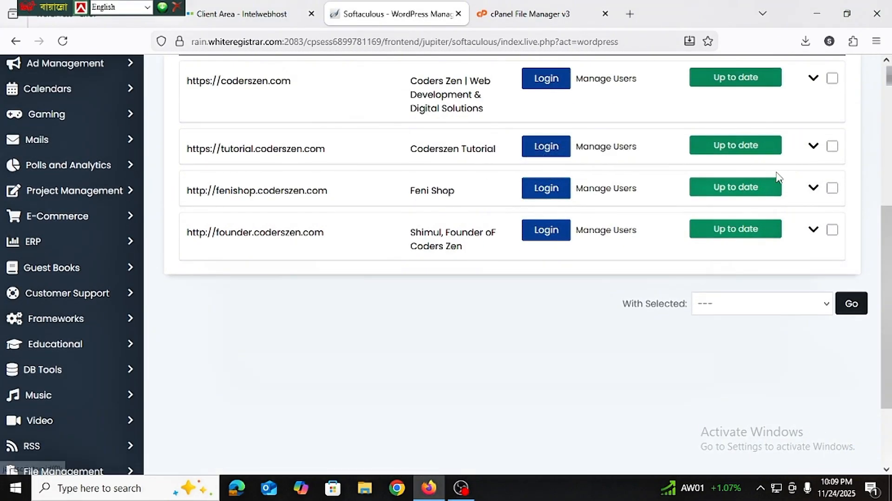
left_click(821, 147)
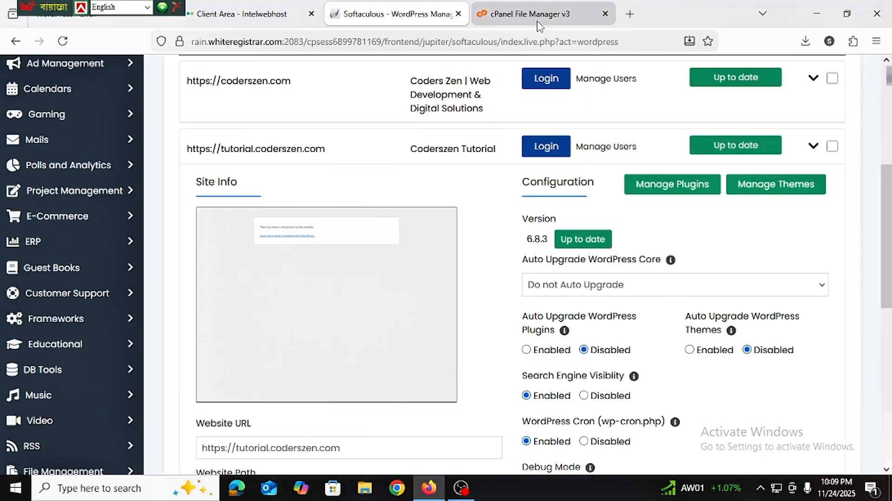
Step: Go back from File Manager to cPanel's main page and open phpMyAdmin
left_click(539, 15)
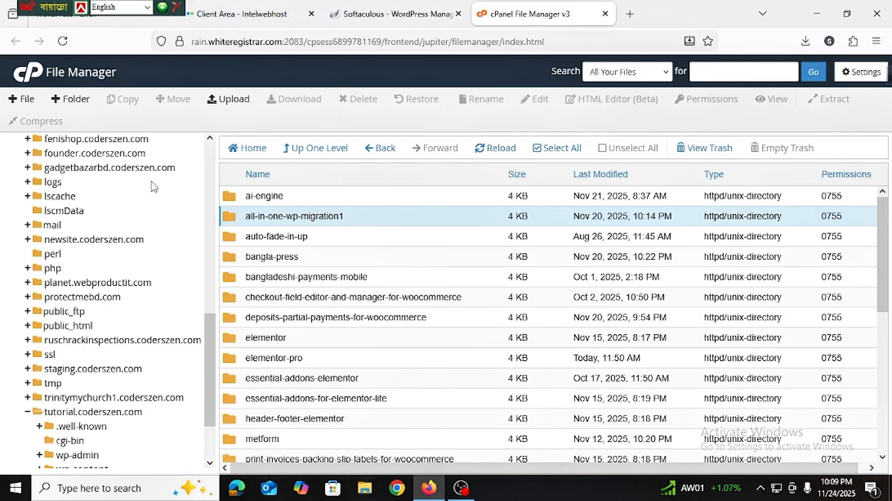
left_click(40, 84)
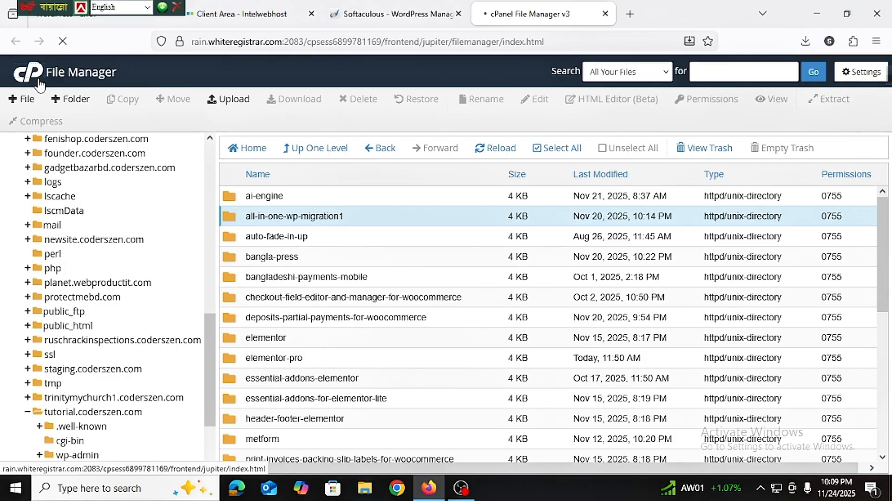
scroll(280, 334, "down", 15)
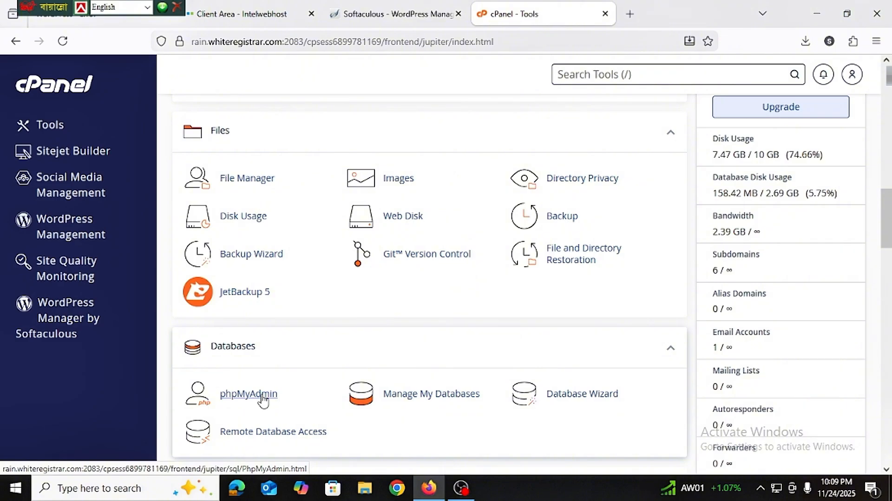
left_click(249, 393)
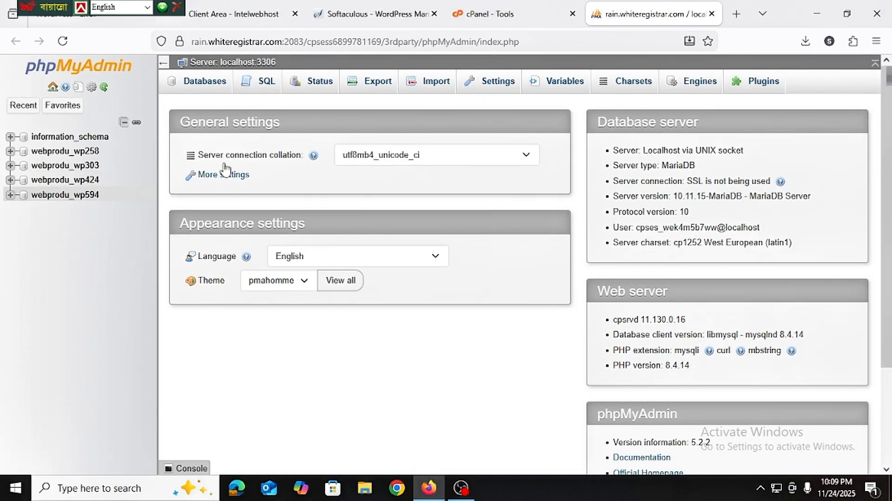
Step: Examine the database details of the tutorial.coderszen.com installation in Softaculous WordPress Manager to identify its database name
left_click(492, 19)
scroll(274, 319, "down", 3)
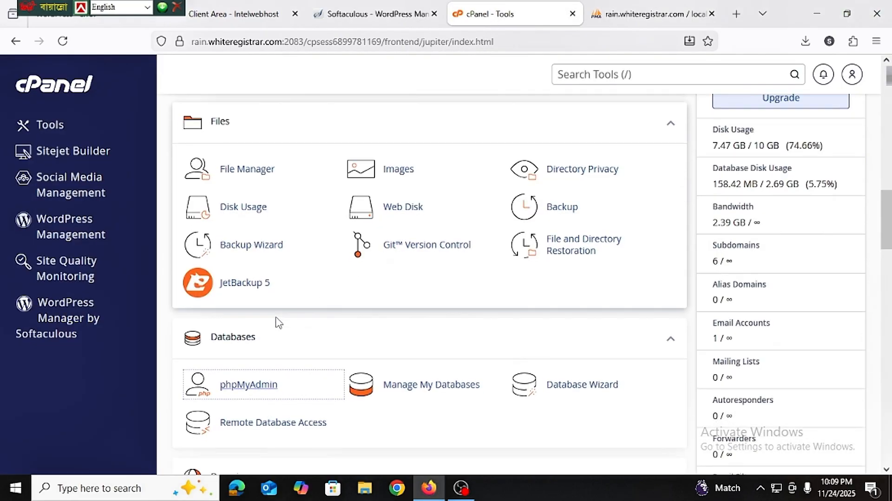
scroll(278, 322, "down", 3)
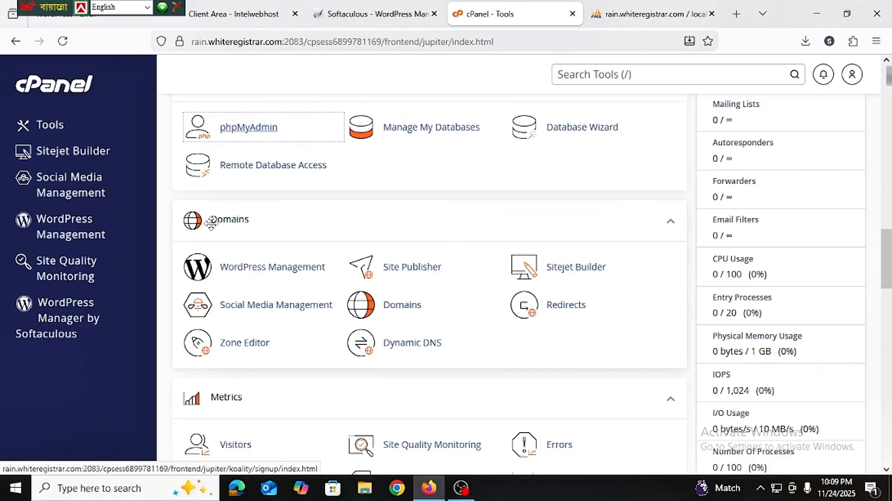
left_click(377, 13)
scroll(274, 325, "down", 4)
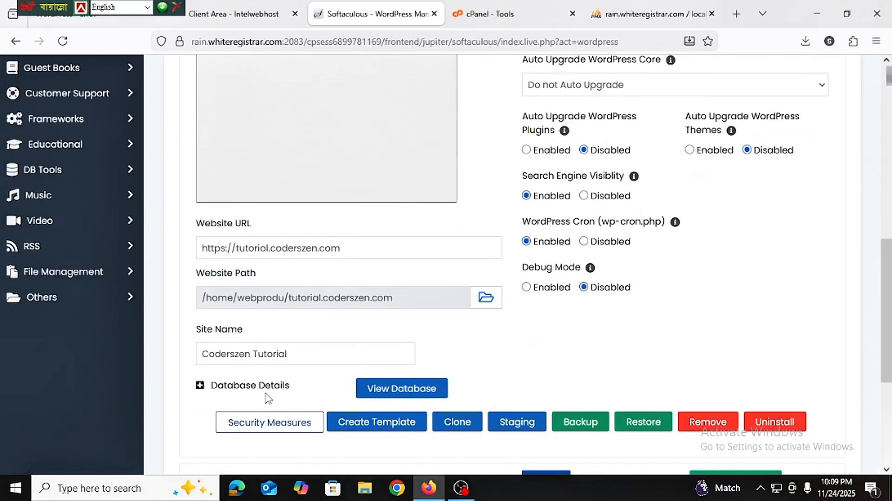
left_click(211, 388)
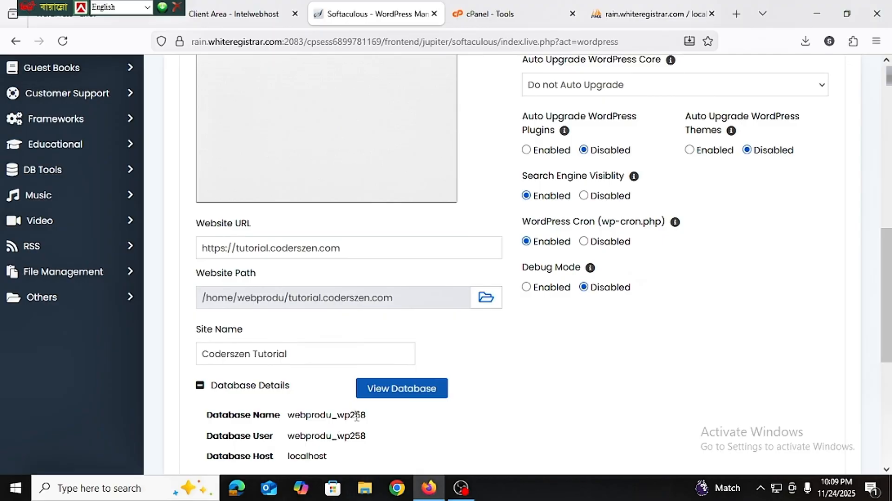
scroll(356, 417, "up", 3)
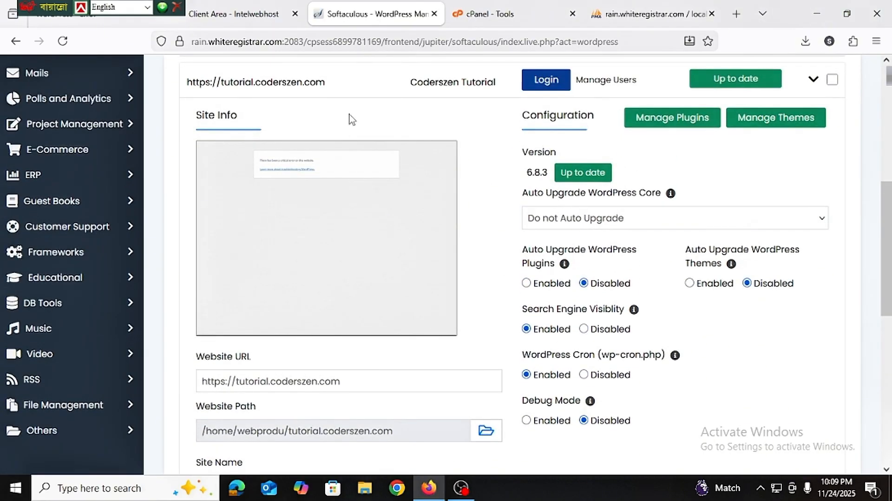
Step: Return to cPanel's tools page, open File Manager and open the tutorial.coderszen.com folder
left_click(511, 14)
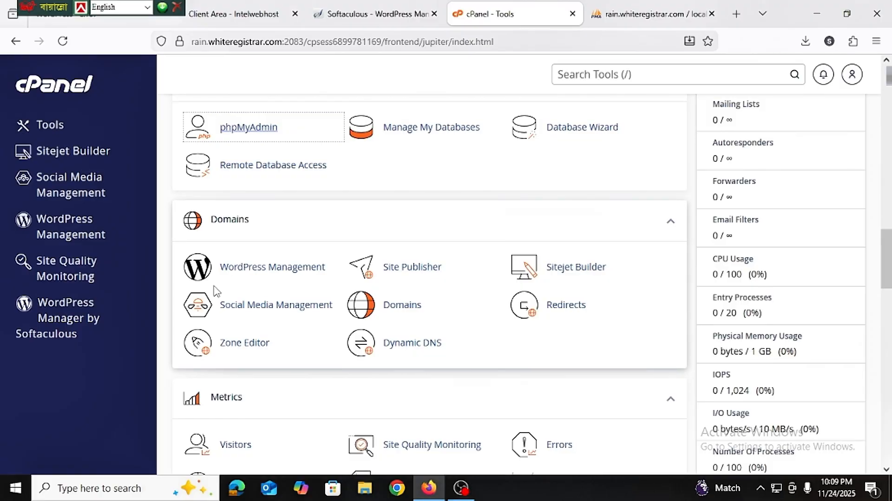
scroll(227, 353, "down", 4)
scroll(232, 374, "down", 7)
scroll(235, 371, "up", 10)
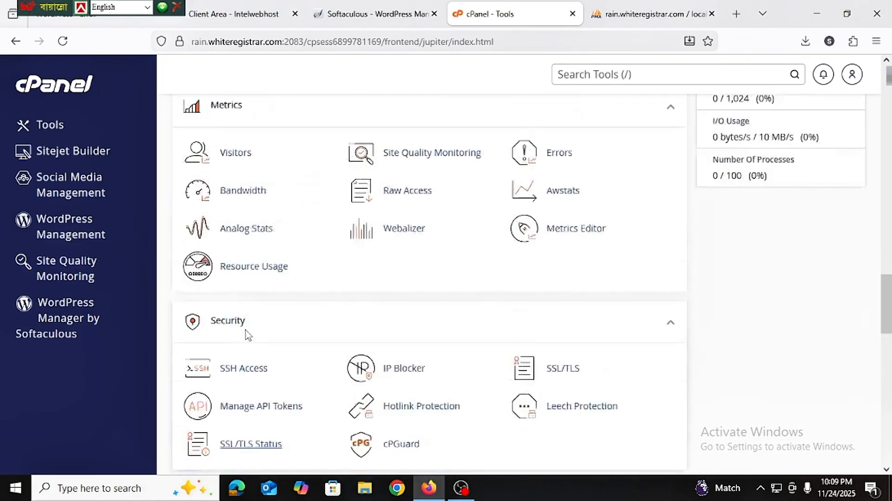
scroll(256, 267, "up", 8)
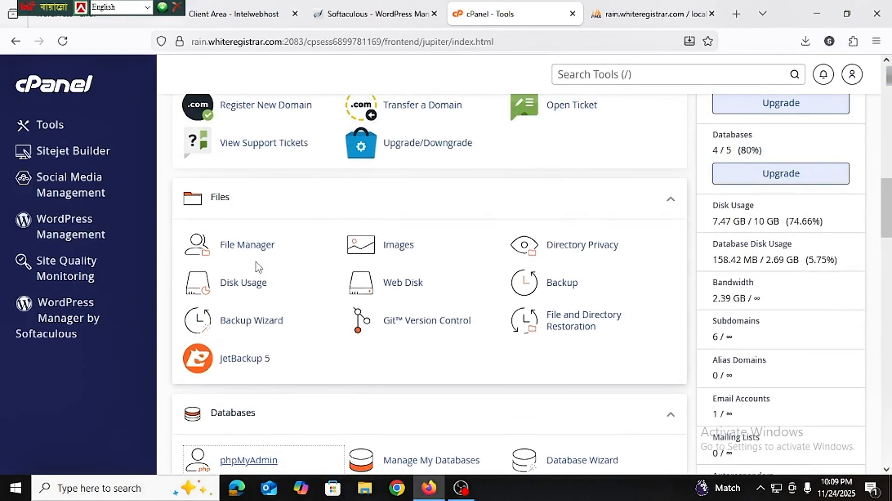
left_click(253, 254)
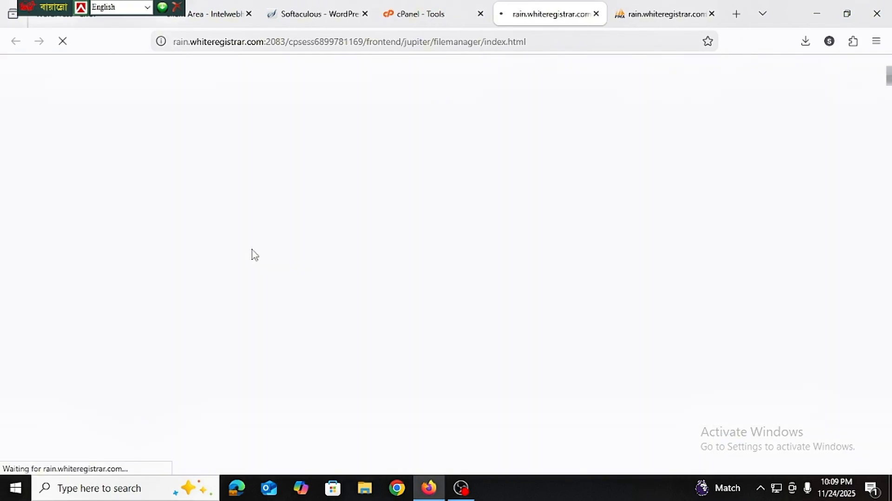
scroll(85, 440, "down", 5)
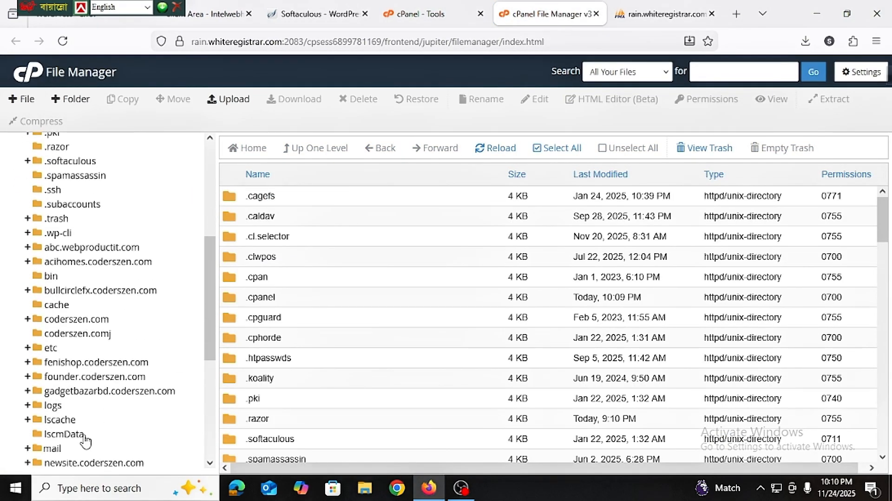
scroll(85, 440, "down", 5)
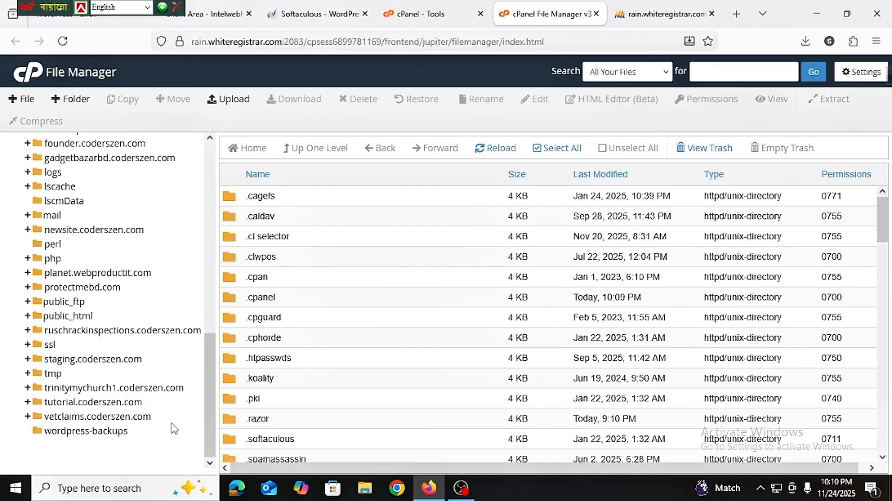
left_click(103, 402)
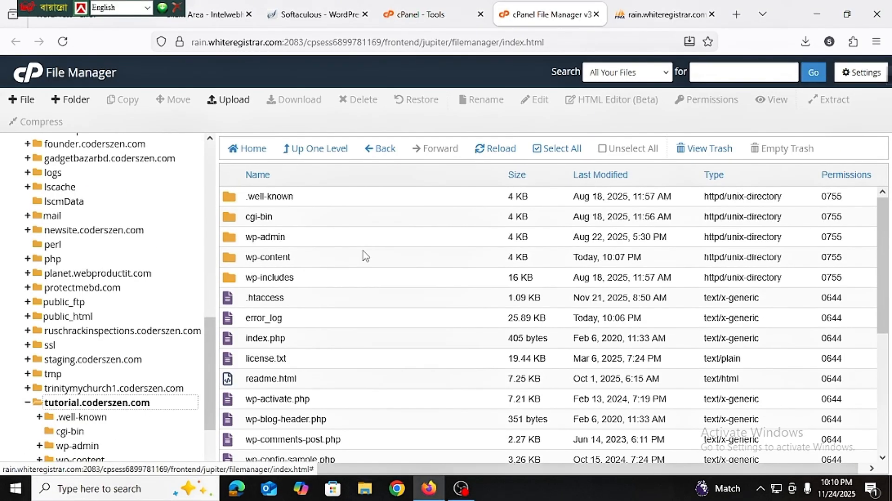
Step: Open wp-config.php of tutorial.coderszen.com in the editor, examine its DB_NAME definition and close the file
scroll(317, 346, "down", 3)
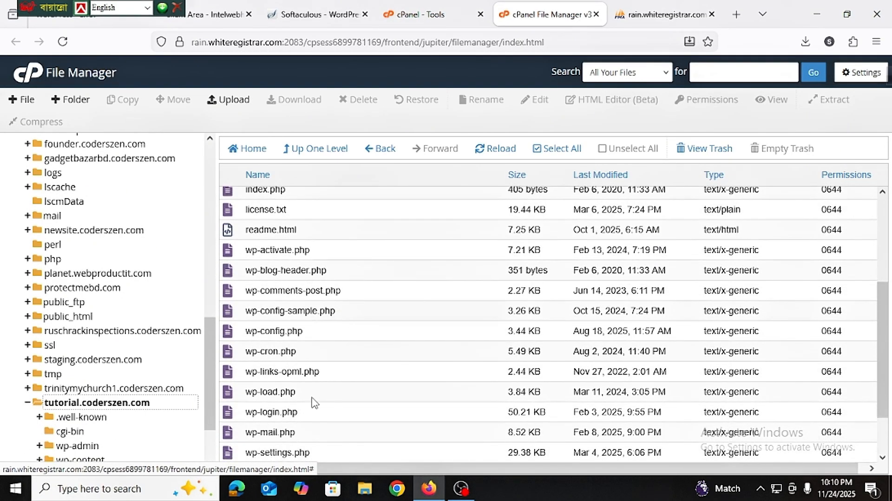
scroll(314, 402, "down", 1)
scroll(311, 387, "up", 3)
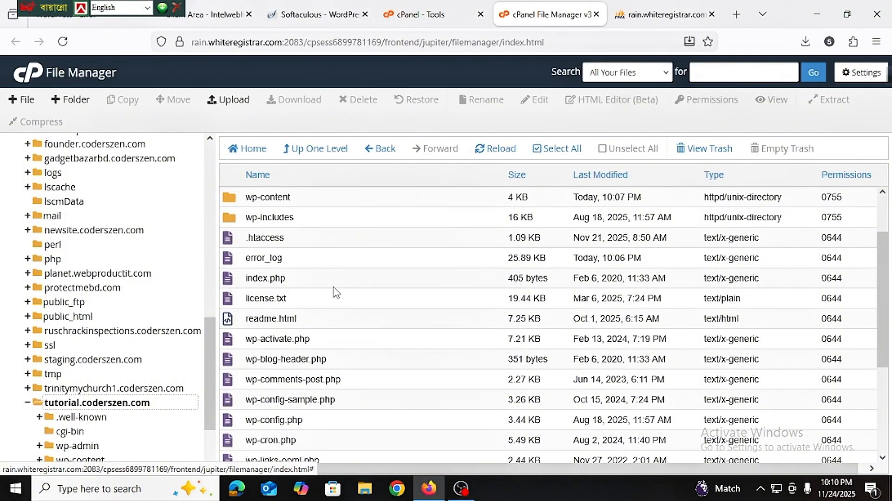
left_click(326, 421)
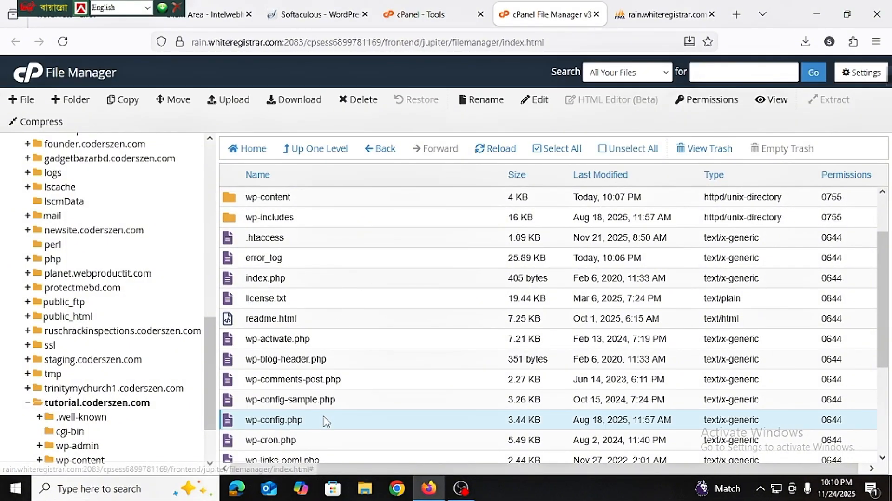
right_click(327, 420)
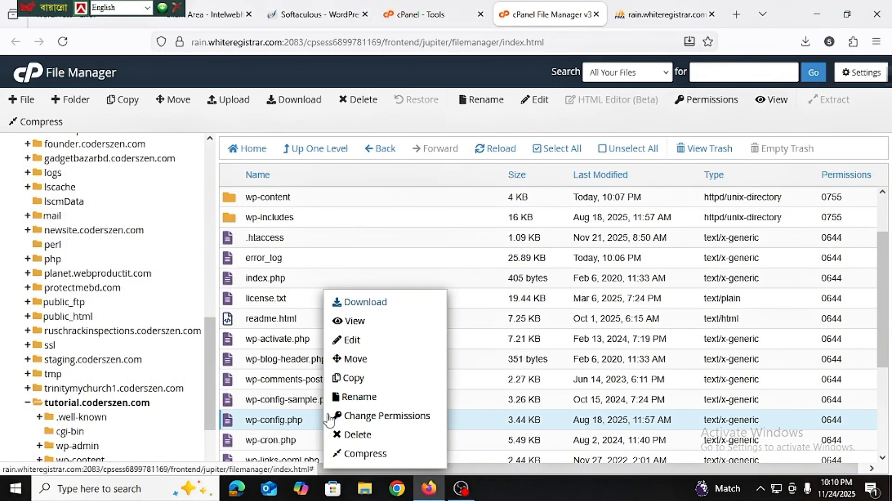
left_click(351, 340)
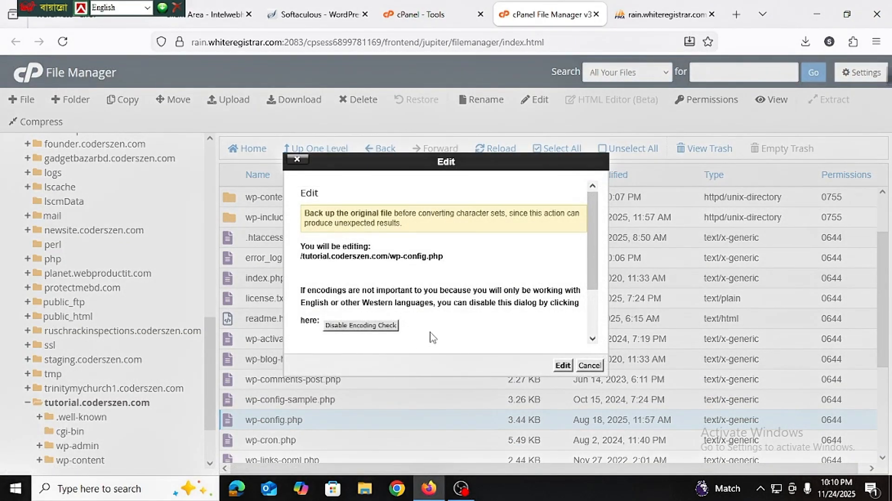
left_click(563, 365)
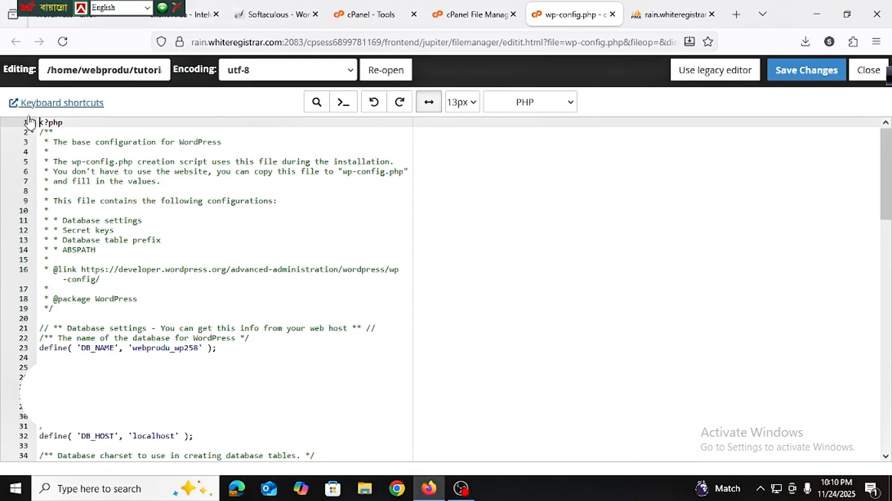
left_click(612, 14)
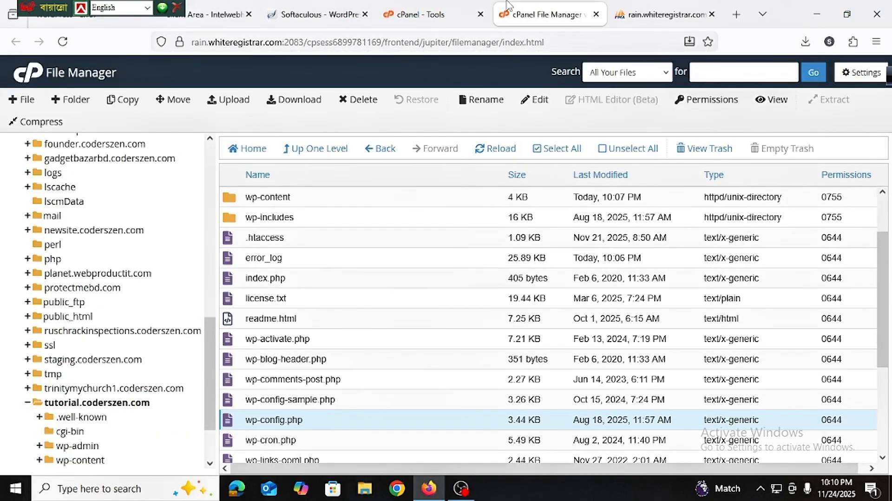
Step: Switch to phpMyAdmin, open the webprodu_wp258 database and browse the rows of its kchitw_wpo8_options table
left_click(652, 7)
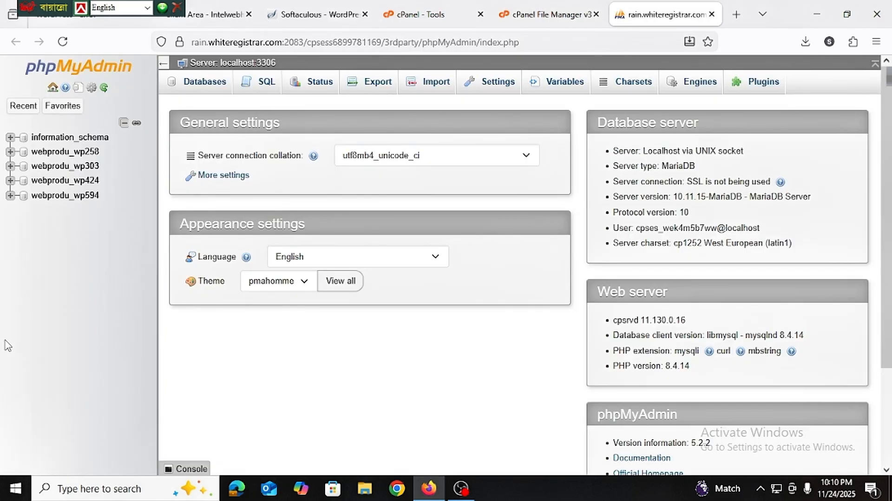
left_click(78, 153)
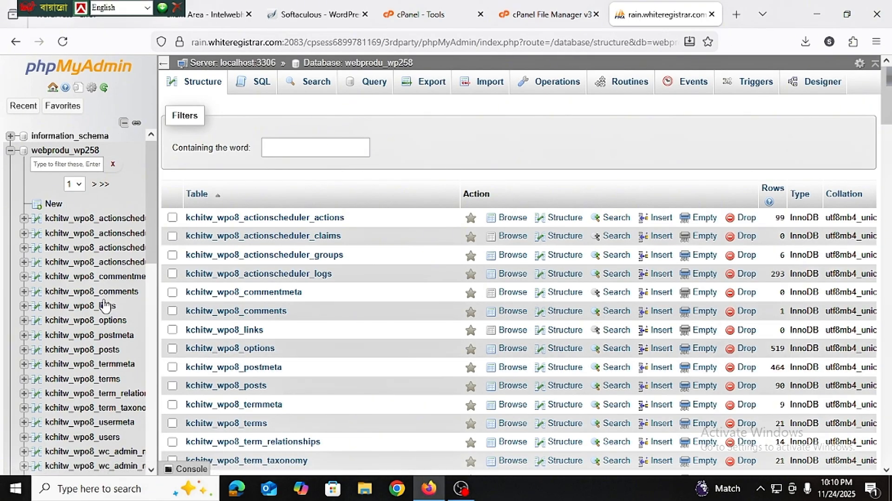
scroll(104, 316, "down", 10)
scroll(104, 358, "down", 3)
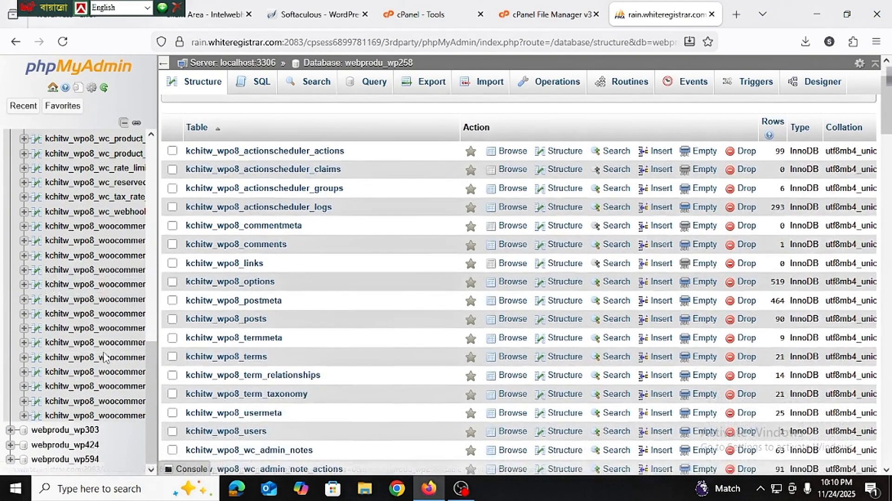
scroll(104, 358, "up", 6)
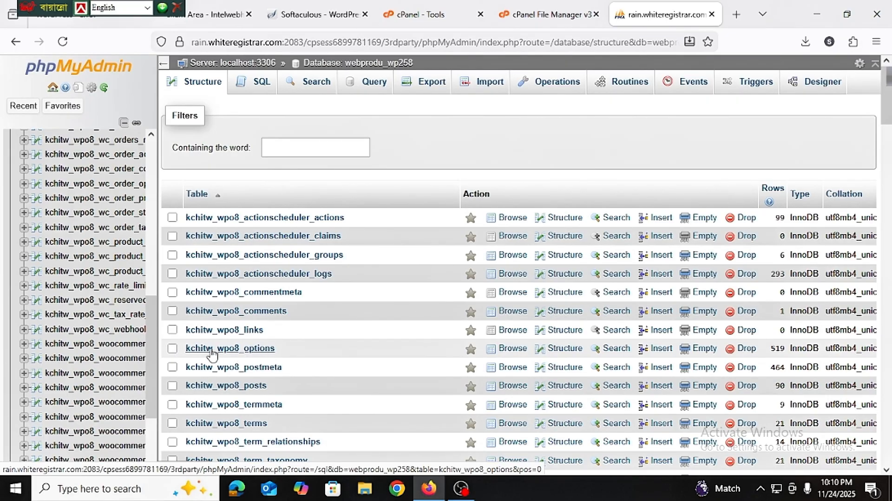
left_click(261, 349)
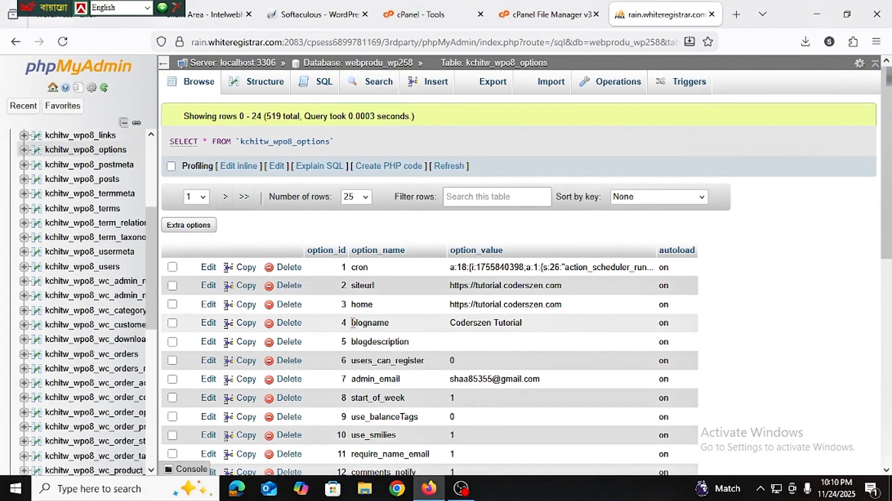
scroll(353, 322, "down", 9)
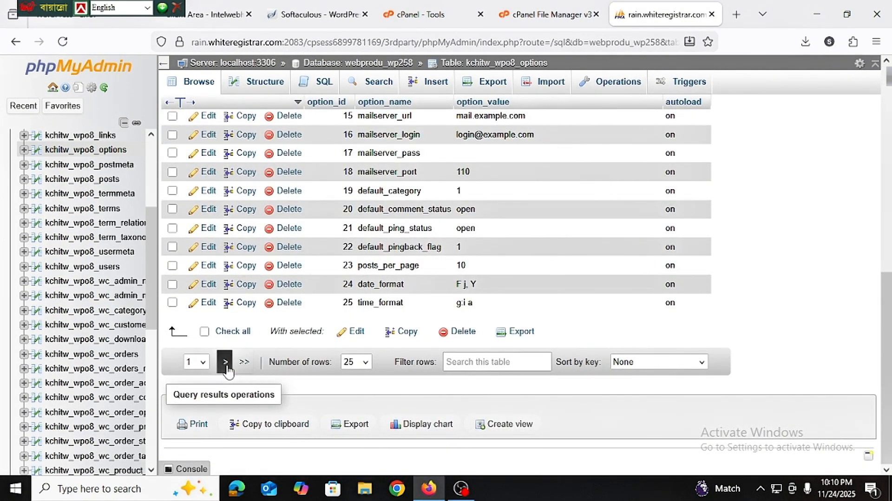
Step: Clear the option_value of the active_plugins row on page 2 of the kchitw_wpo8_options table
left_click(226, 363)
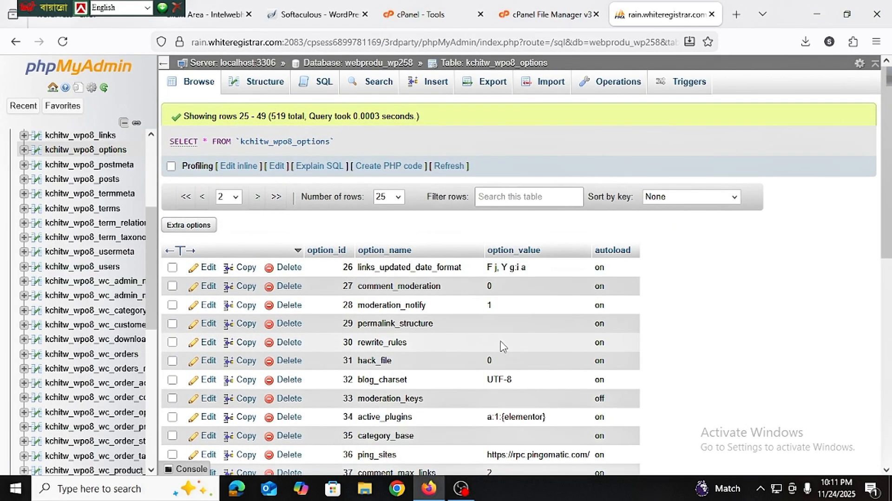
scroll(500, 344, "down", 3)
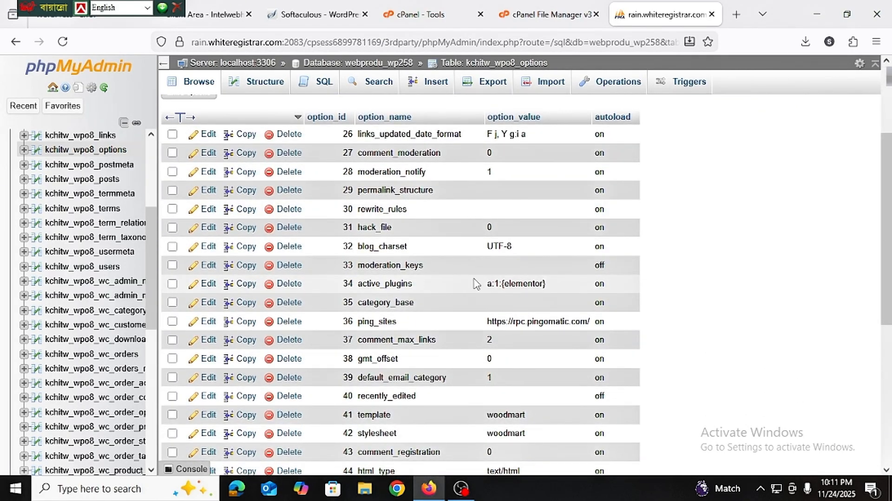
double_click(521, 282)
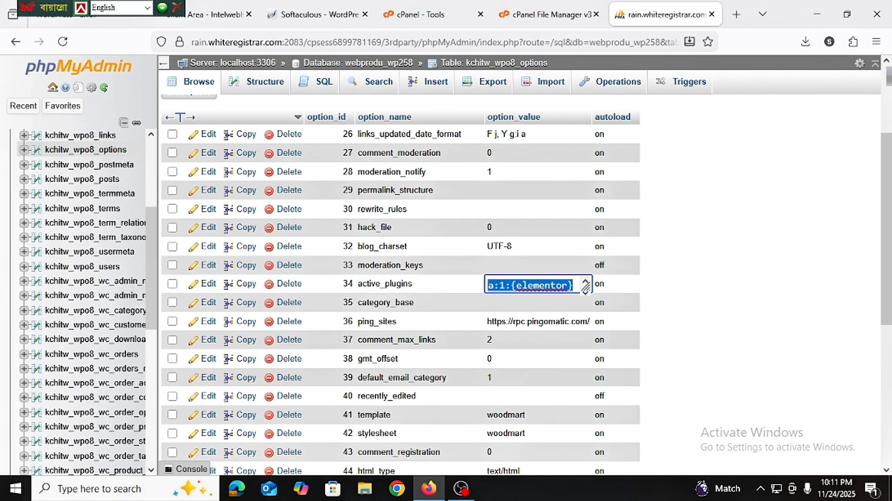
key("BackSpace")
key("Return")
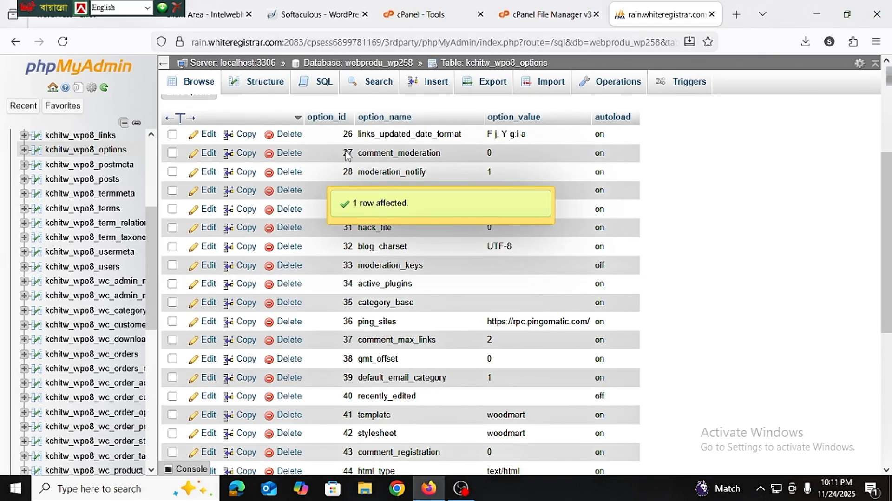
Step: Switch to the tutorial.coderszen.com plugins page, reload it and examine the message it shows
left_click(66, 22)
left_click(63, 41)
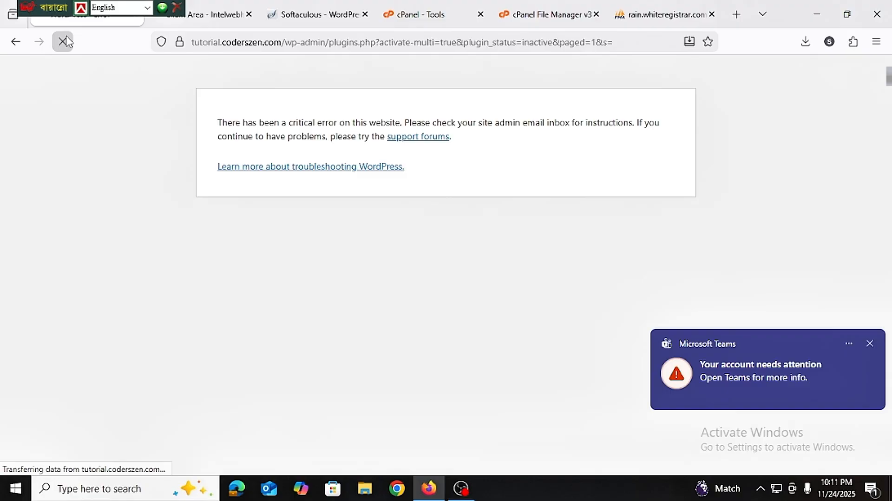
triple_click(538, 134)
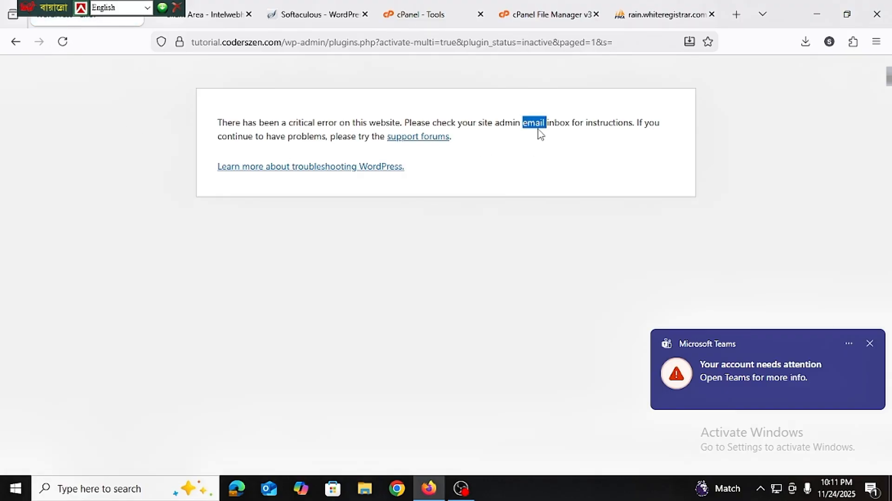
left_click(451, 186)
triple_click(451, 187)
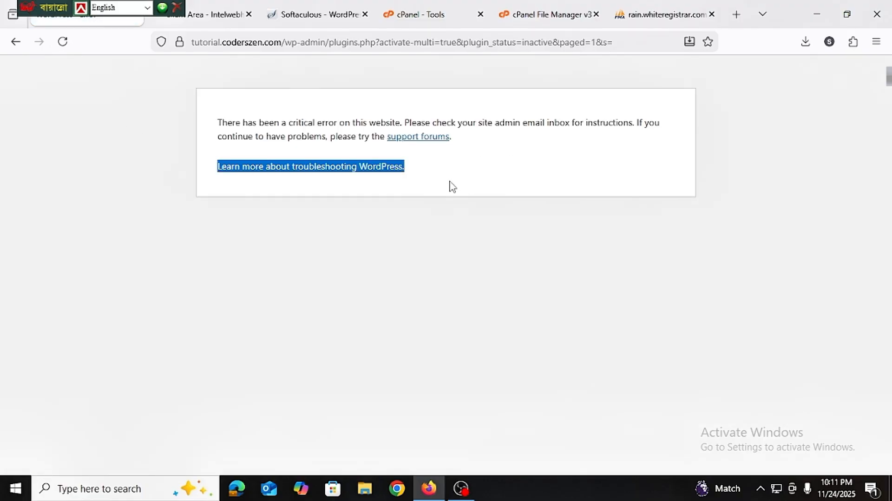
left_click(452, 186)
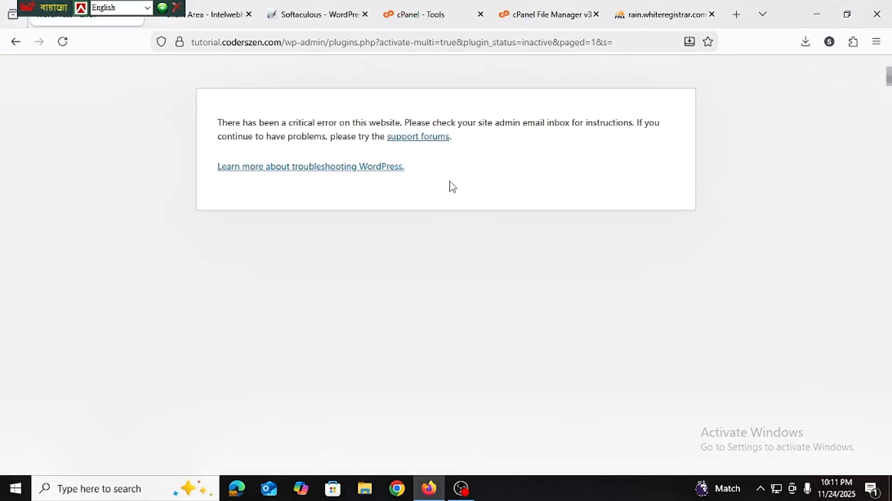
triple_click(449, 182)
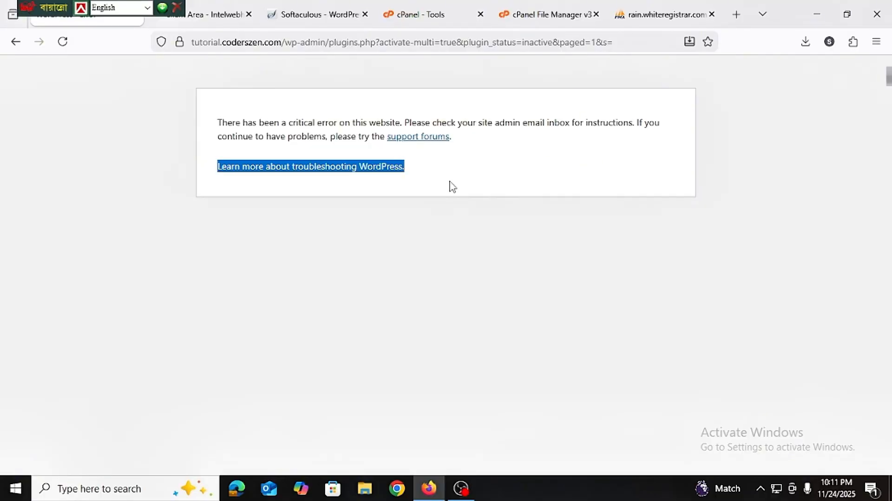
left_click(452, 186)
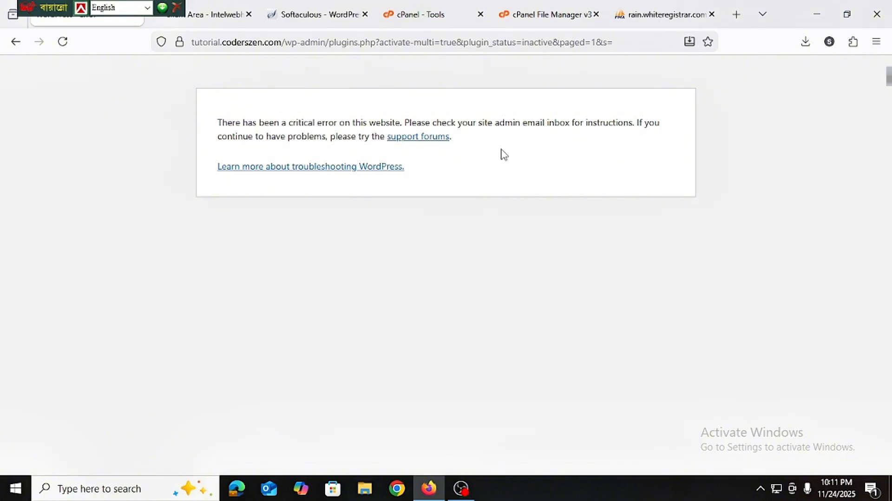
Step: Open theme management for tutorial.coderszen.com in Softaculous WordPress Manager and activate the Hello Elementor theme
left_click(409, 14)
left_click(341, 15)
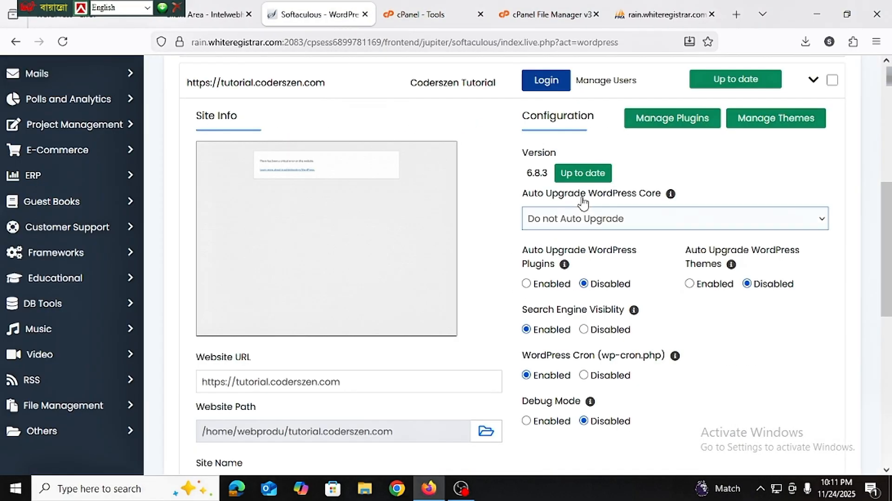
scroll(656, 161, "up", 2)
left_click(795, 186)
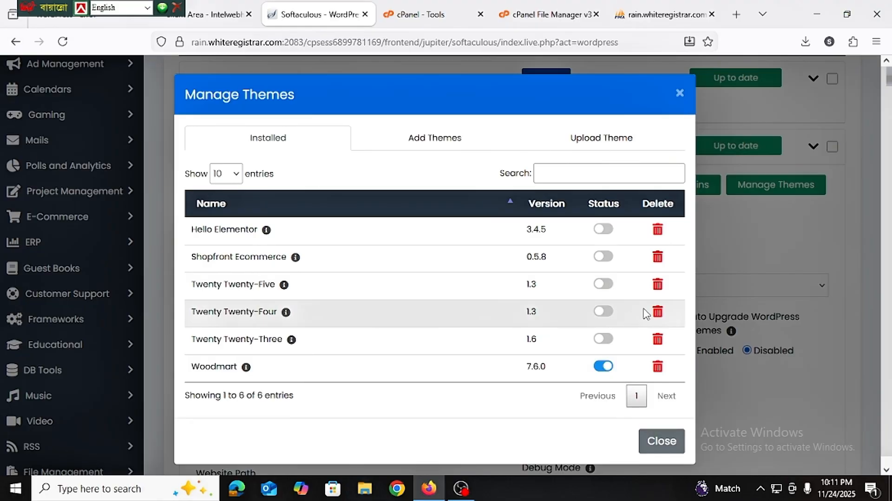
left_click(603, 229)
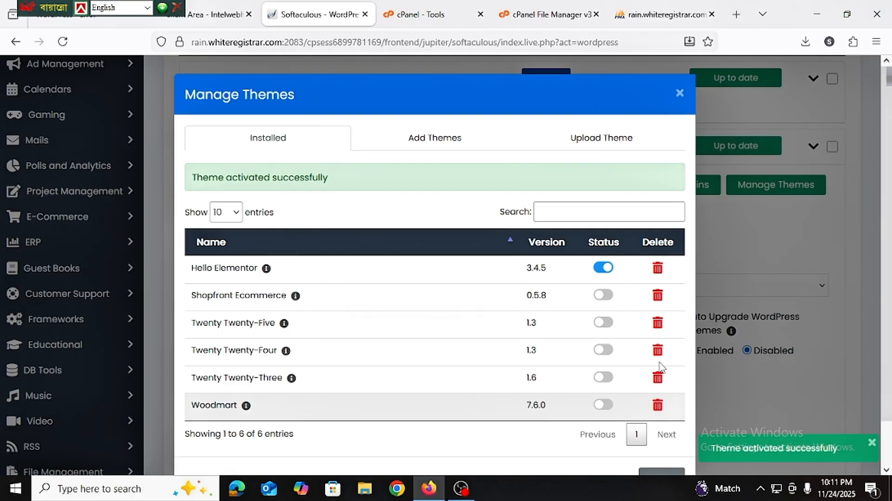
Step: Reload the tutorial.coderszen.com plugins page to check the site with the Hello Elementor theme active
left_click(208, 21)
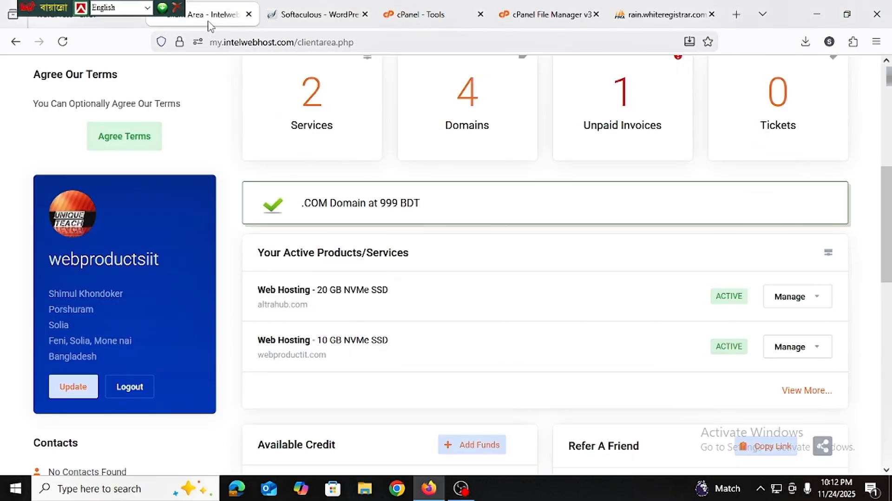
left_click(57, 21)
left_click(63, 42)
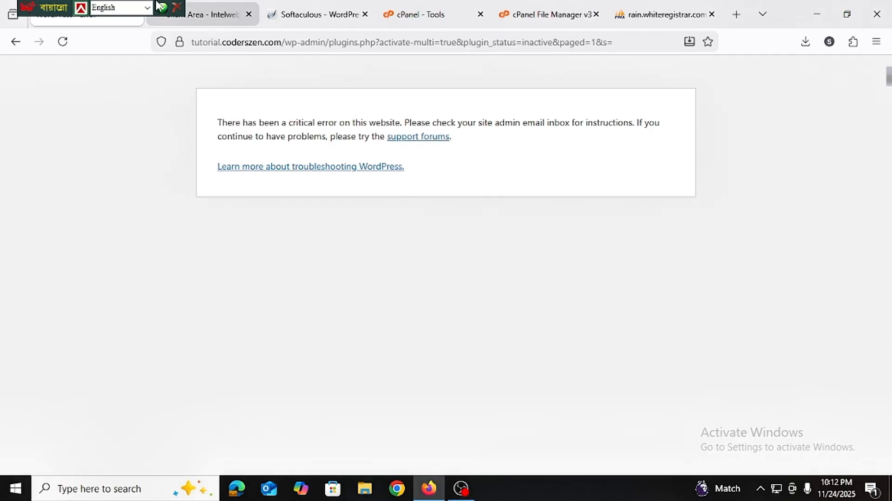
Step: Return to Softaculous theme management and reactivate the Woodmart theme
left_click(298, 15)
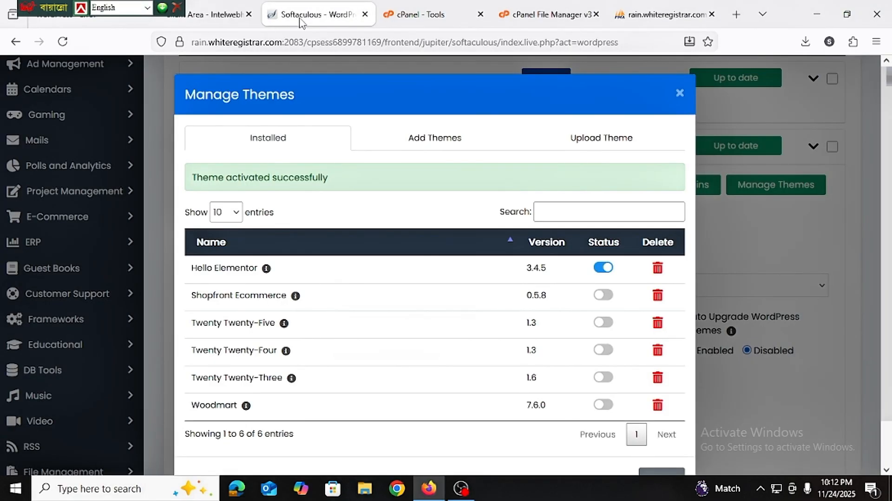
left_click(609, 405)
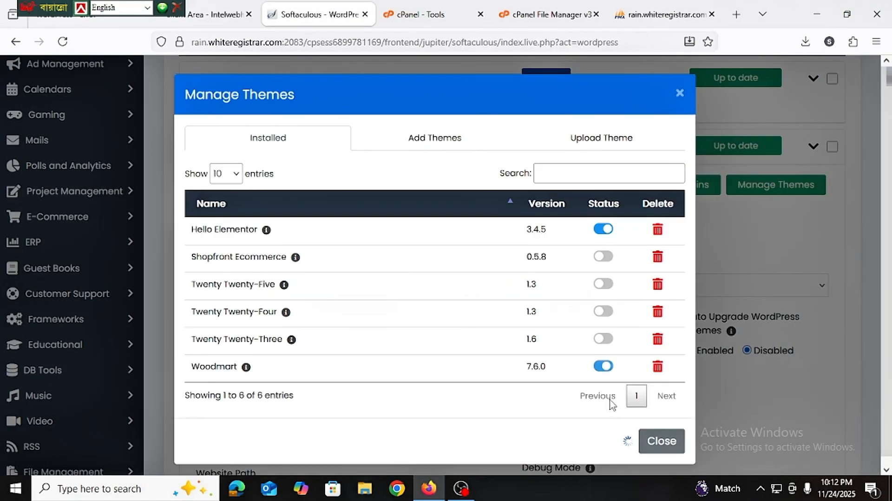
Step: In phpMyAdmin, enter hello-elementor as the template row's option_value in kchitw_wpo8_options and restore it to woodmart
left_click(549, 16)
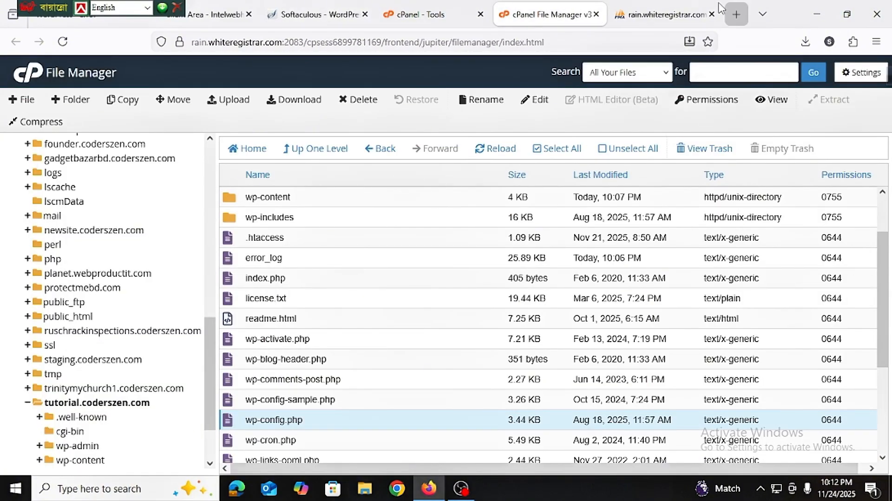
left_click(677, 16)
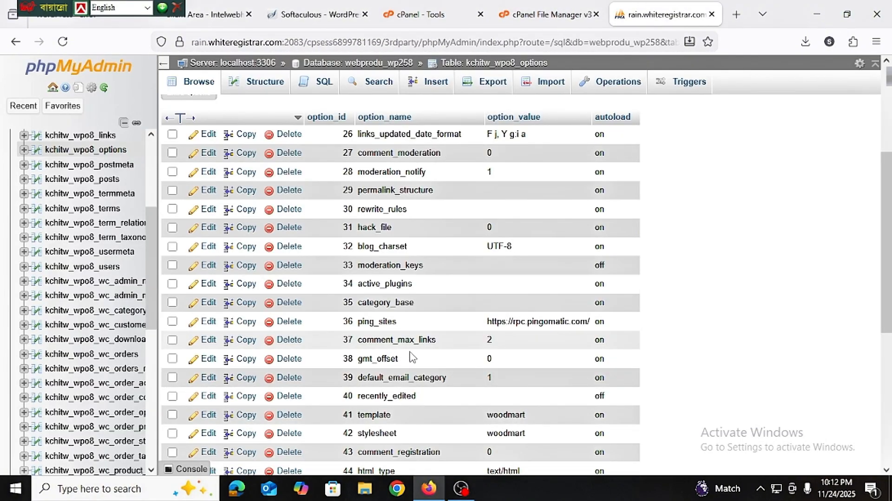
scroll(417, 358, "down", 3)
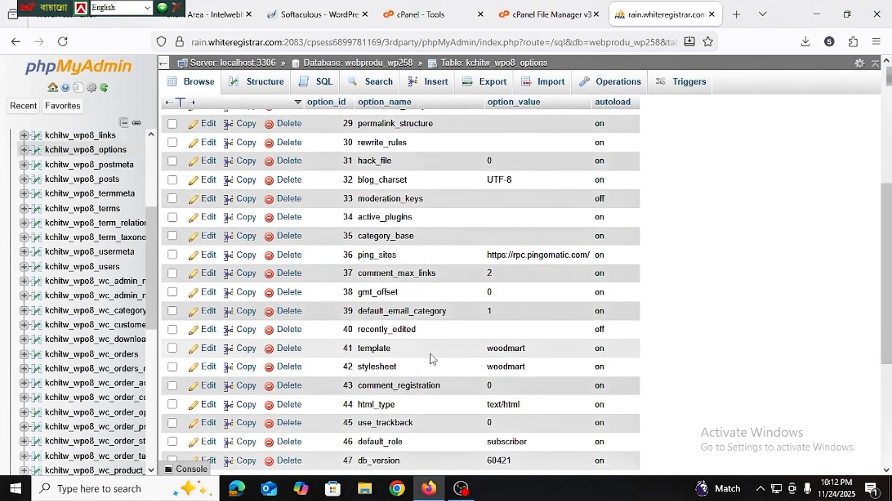
double_click(512, 347)
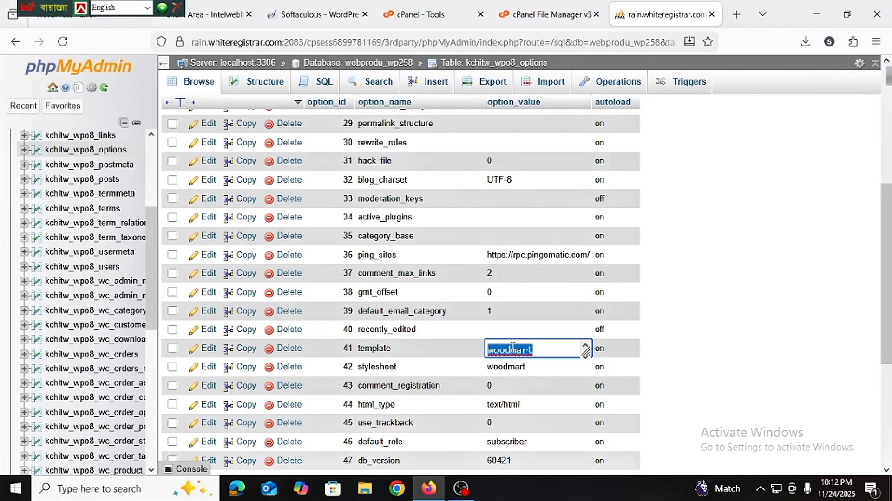
key("BackSpace")
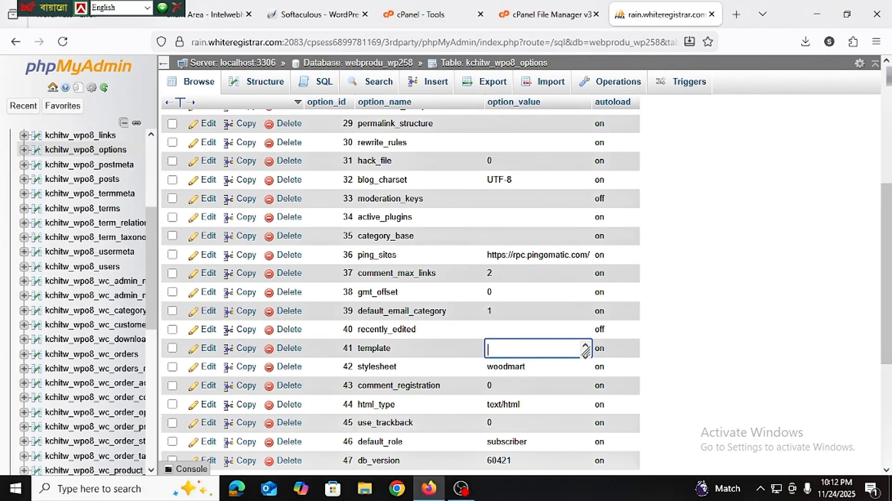
type("hello-elementor")
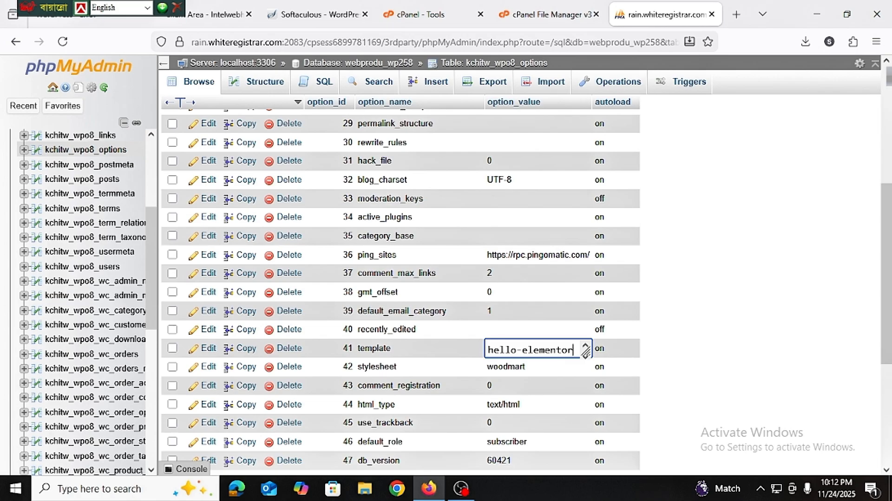
key("ctrl+a")
key("BackSpace")
key("ctrl+z")
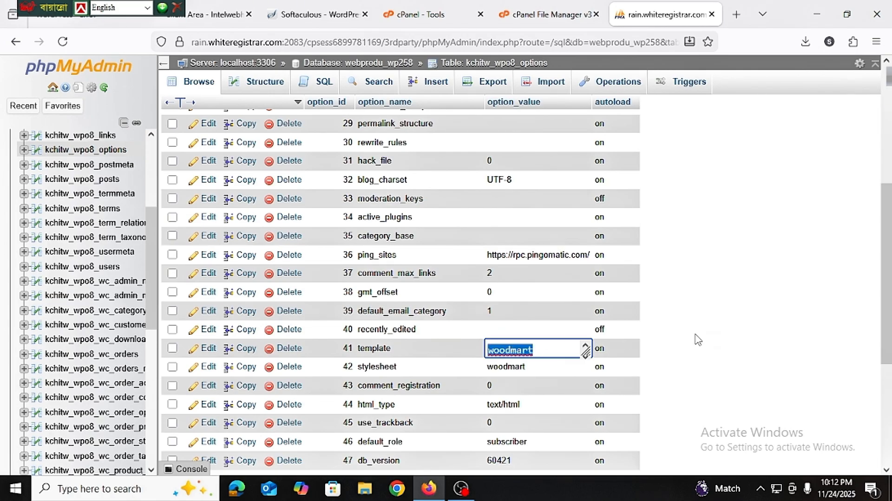
key("Return")
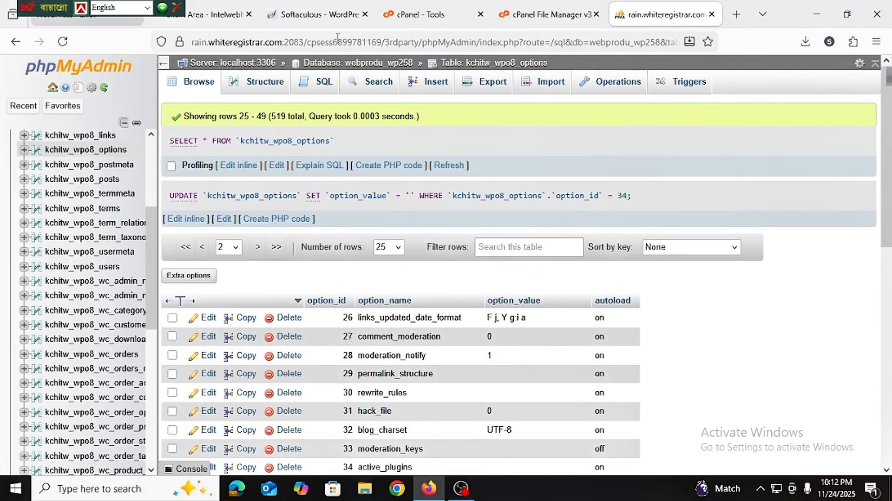
Step: Switch to File Manager and open wp-content/themes of tutorial.coderszen.com to examine the theme folder names
left_click(527, 11)
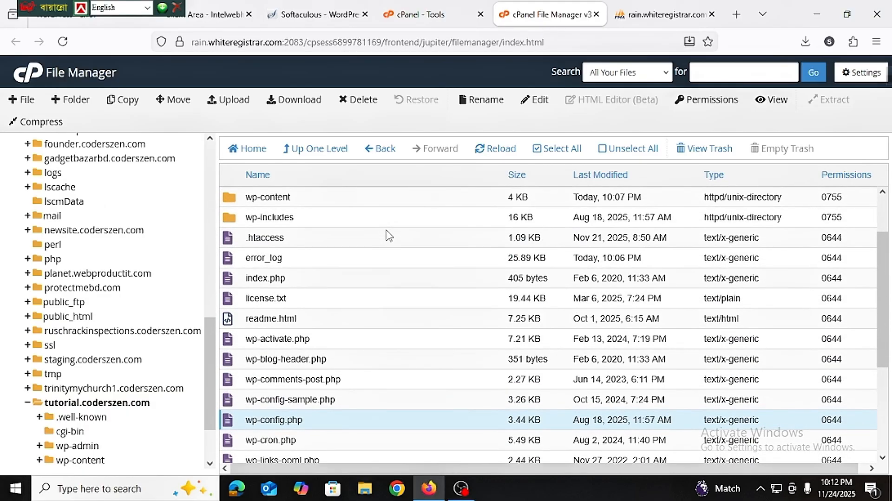
double_click(429, 198)
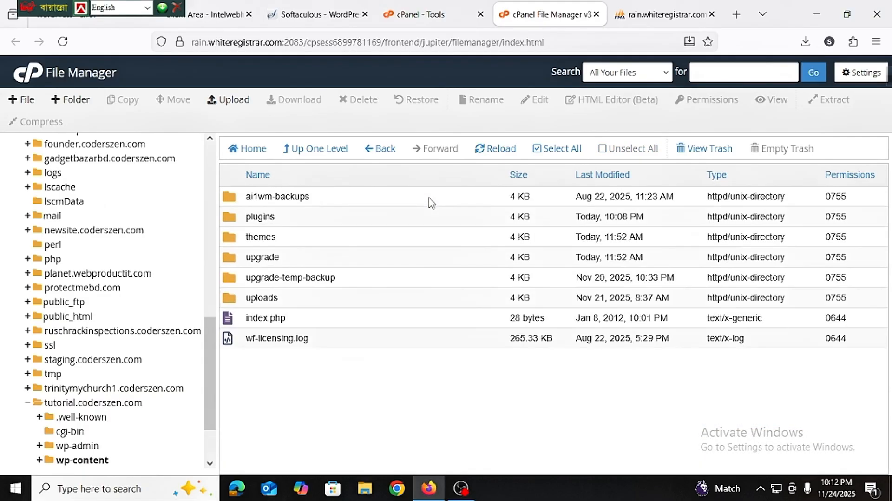
double_click(355, 239)
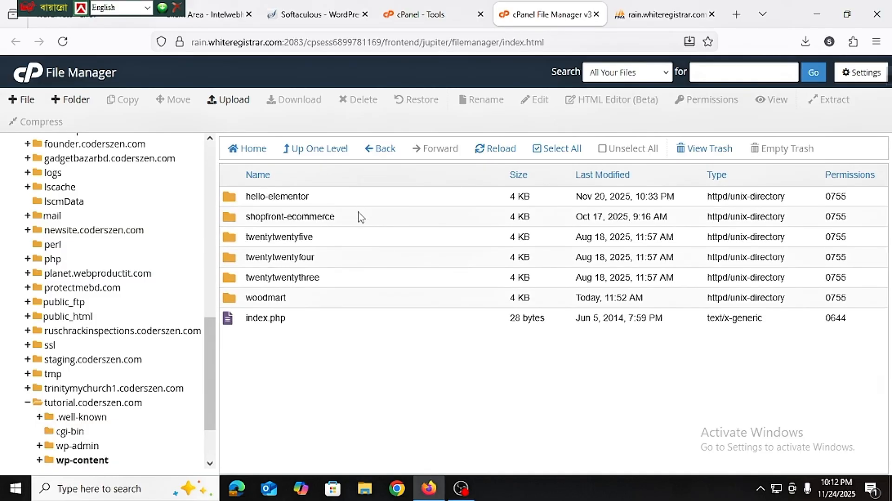
left_click(298, 279)
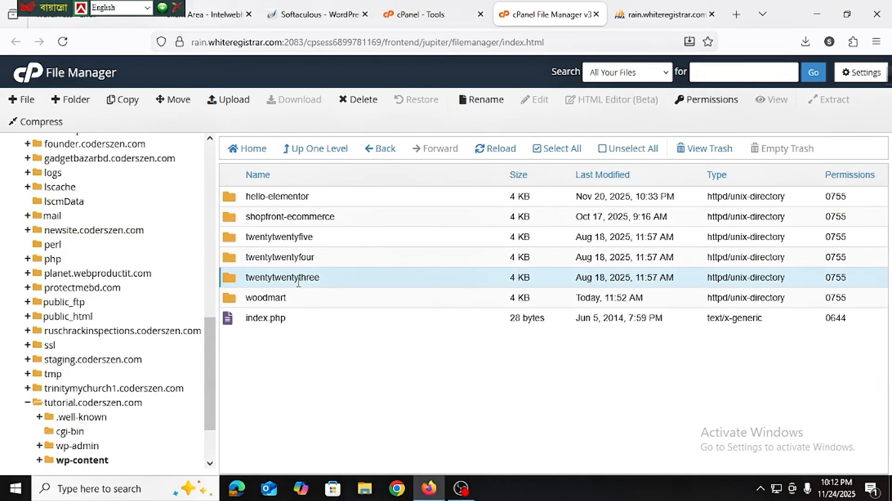
left_click(297, 279)
right_click(299, 281)
left_click(284, 274)
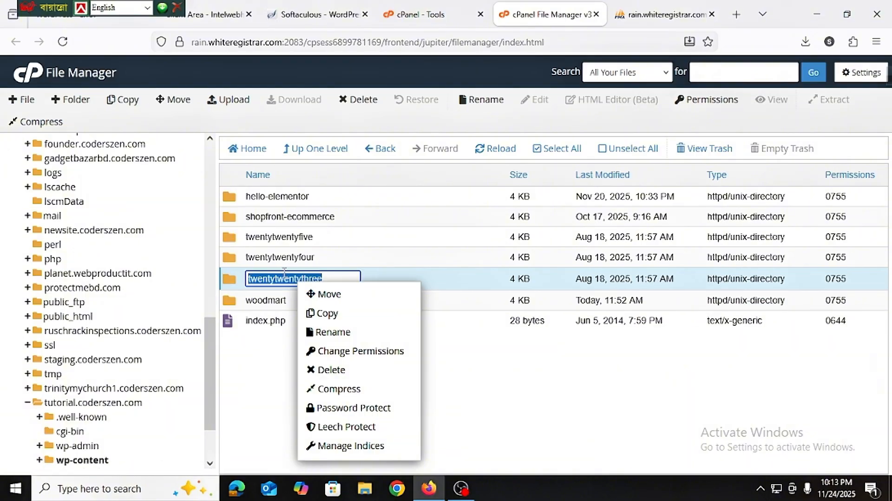
left_click(280, 335)
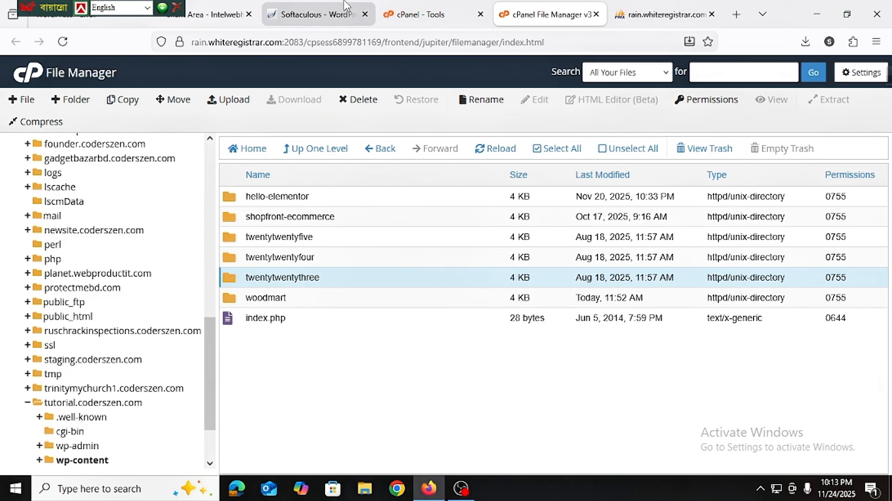
Step: Return to Softaculous, close theme management and open the installed plugins list of tutorial.coderszen.com
left_click(315, 14)
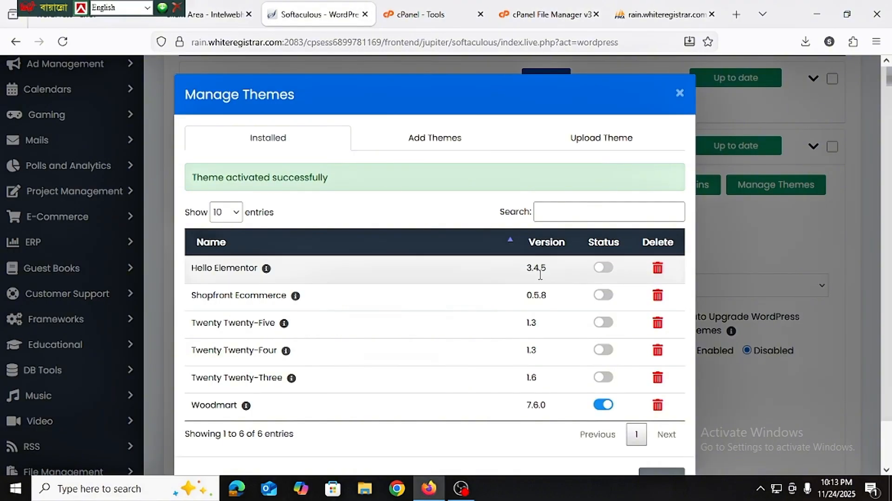
scroll(539, 274, "down", 1)
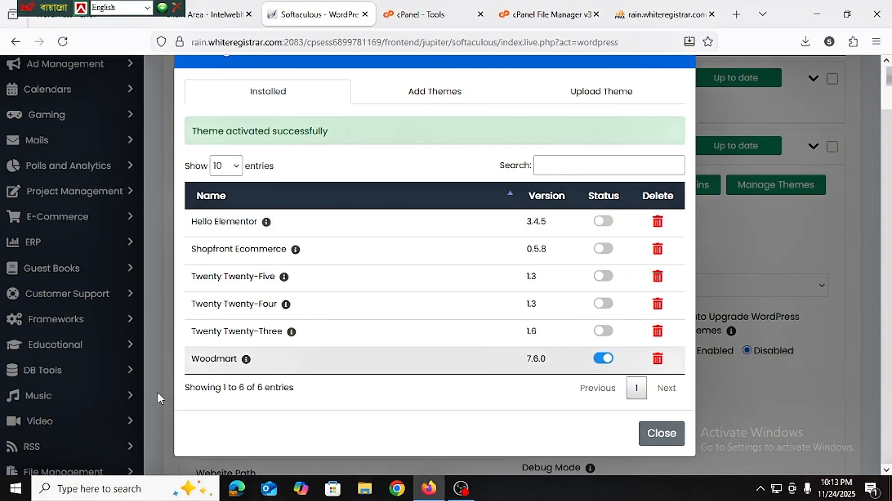
left_click(659, 432)
left_click(670, 189)
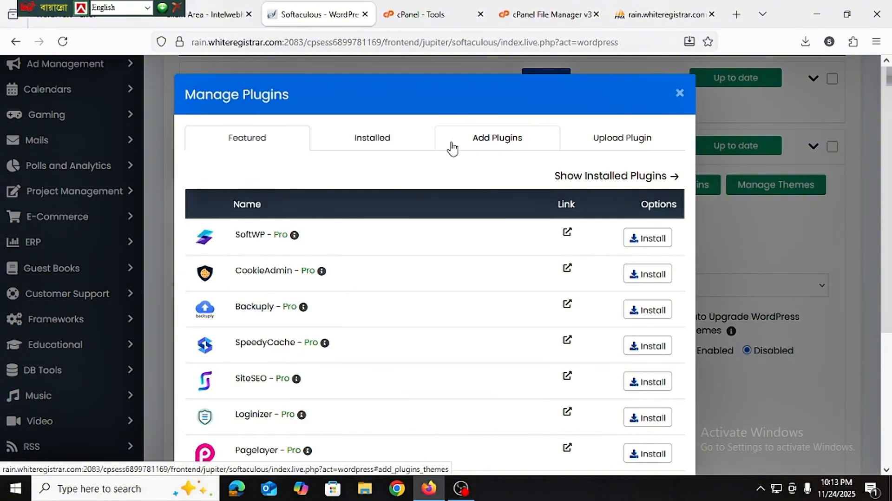
left_click(404, 143)
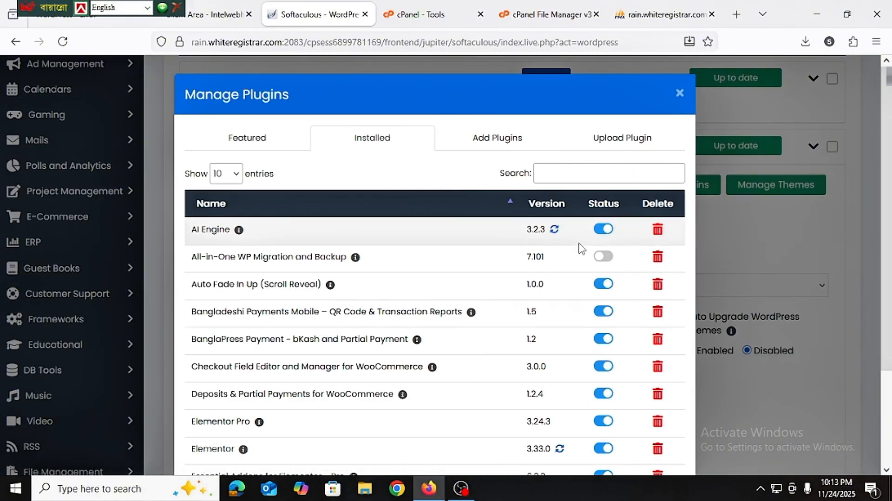
Step: Deactivate the active plugins on the first page of the installed list, from AI Engine to Essential Addons for Elementor - Pro
left_click(602, 229)
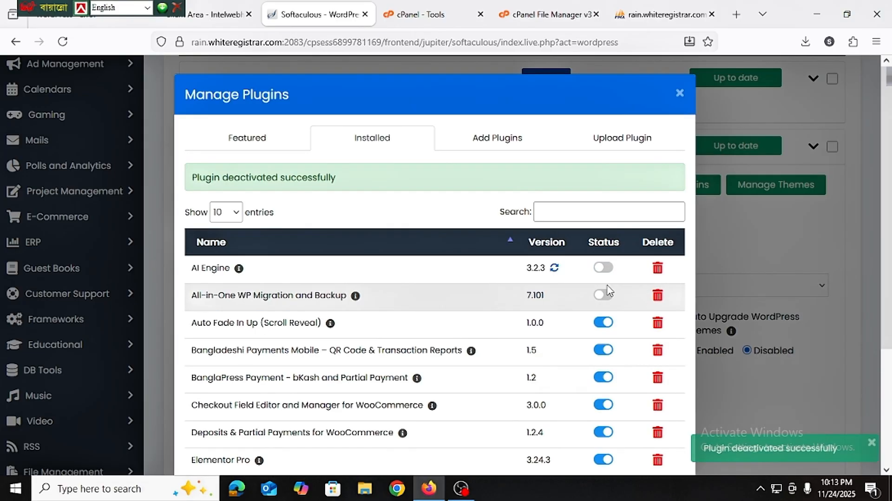
scroll(603, 261, "down", 1)
left_click(602, 255)
left_click(601, 264)
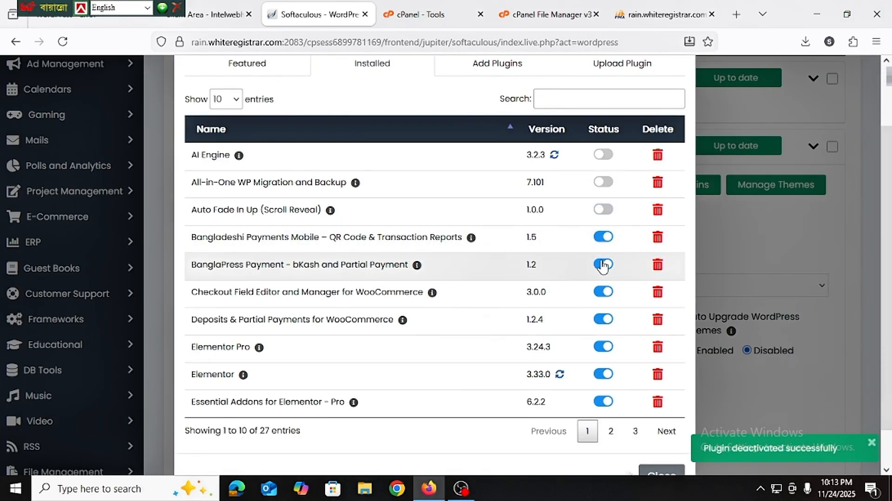
left_click(602, 275)
scroll(602, 275, "down", 2)
left_click(603, 249)
left_click(603, 304)
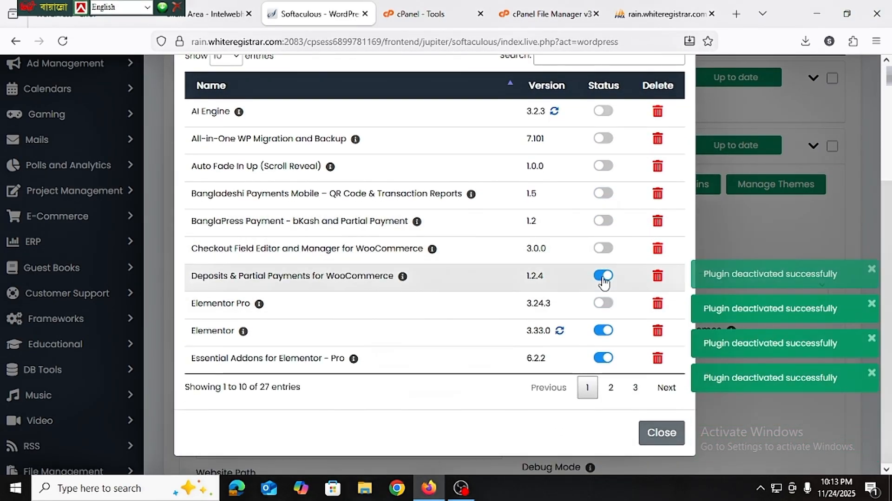
left_click(603, 277)
left_click(603, 330)
left_click(605, 357)
Step: Open the second page of the installed plugins list and deactivate its active plugins, starting from the last rows
left_click(610, 387)
left_click(602, 357)
left_click(603, 330)
left_click(603, 302)
left_click(602, 275)
left_click(603, 248)
left_click(602, 220)
left_click(603, 193)
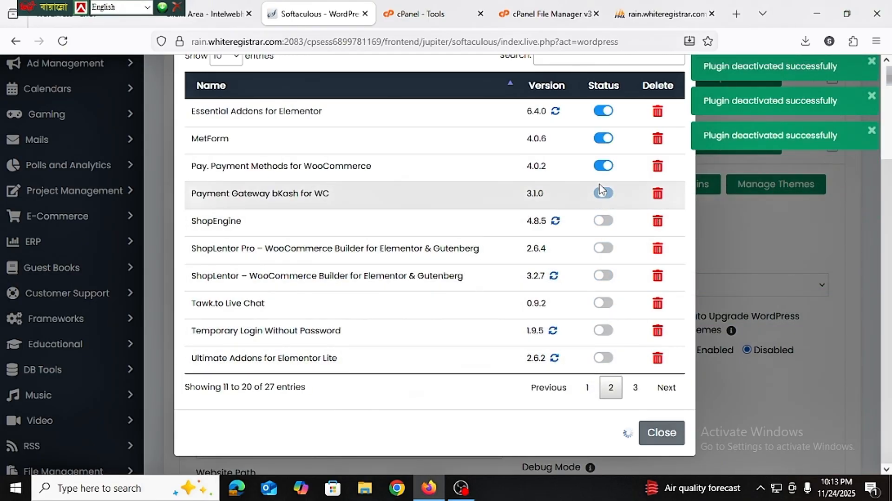
Step: Deactivate the active plugins on the third page, including WP Mail SMTP, Woo Customer Dashboard, WooCommerce and WebToffee WooCommerce PDF Invoices
left_click(603, 333)
left_click(603, 315)
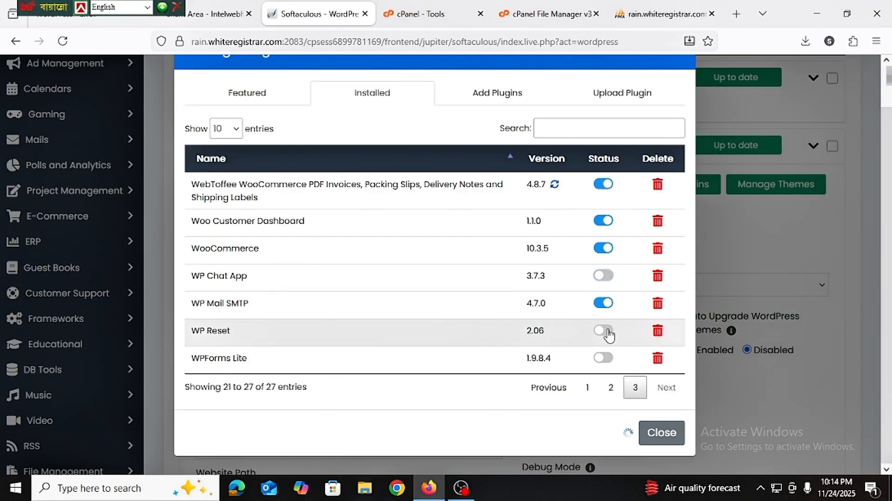
left_click(604, 342)
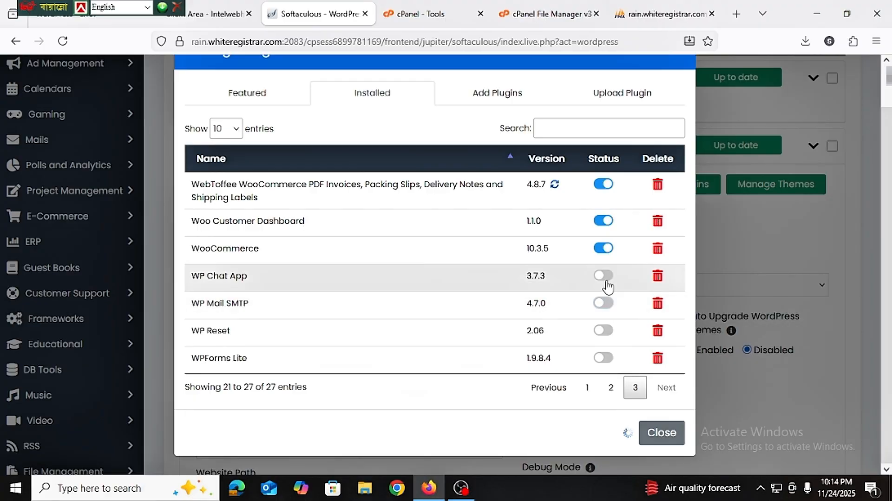
left_click(604, 260)
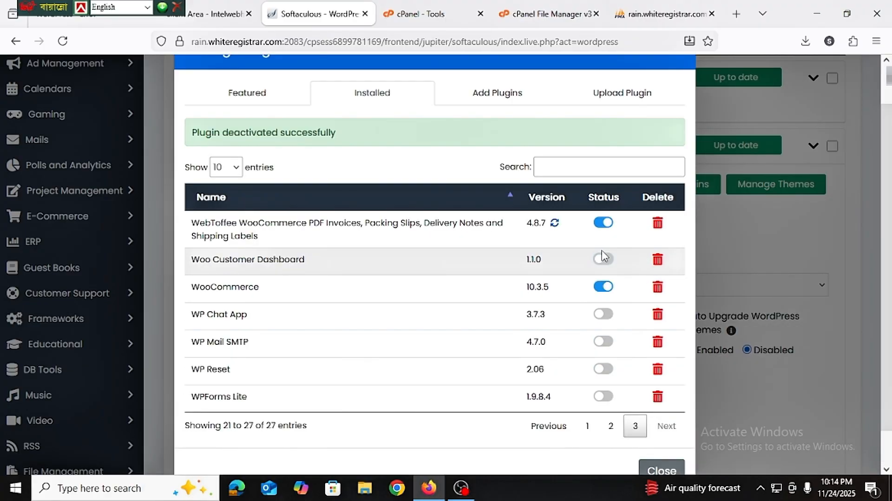
left_click(604, 287)
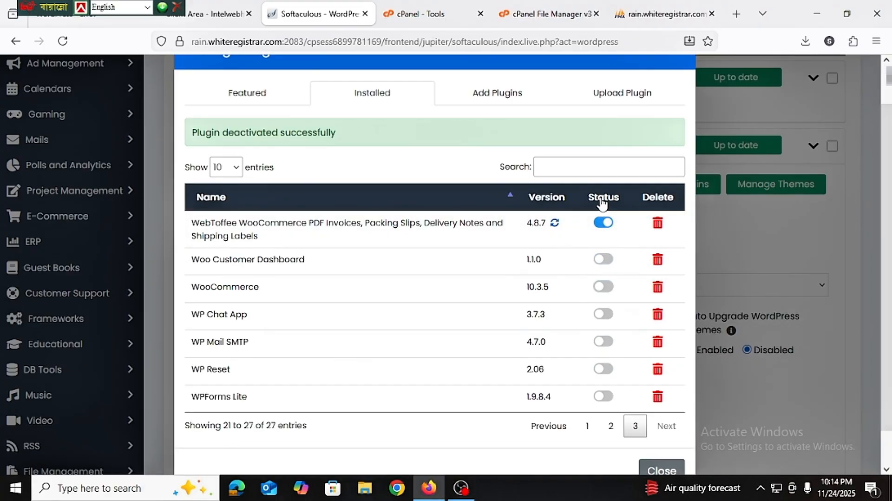
left_click(604, 223)
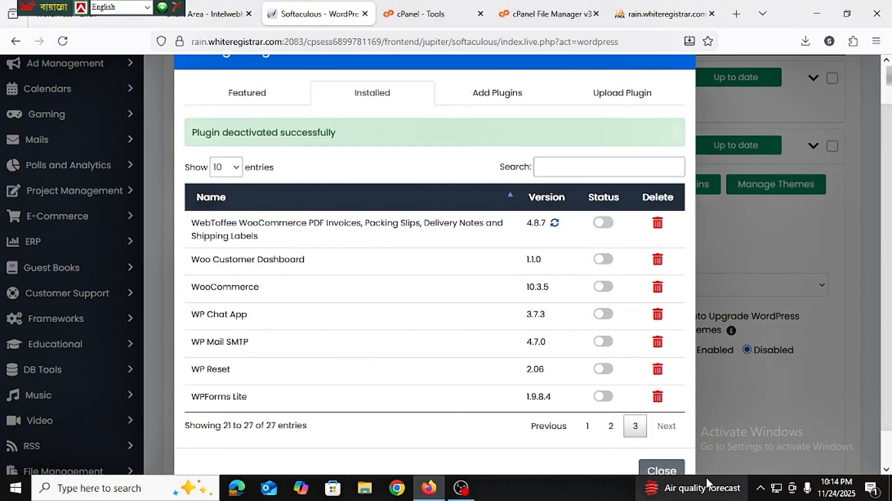
Step: Close plugin management and reload the tutorial.coderszen.com wp-admin plugins page that showed the critical error
scroll(671, 451, "down", 2)
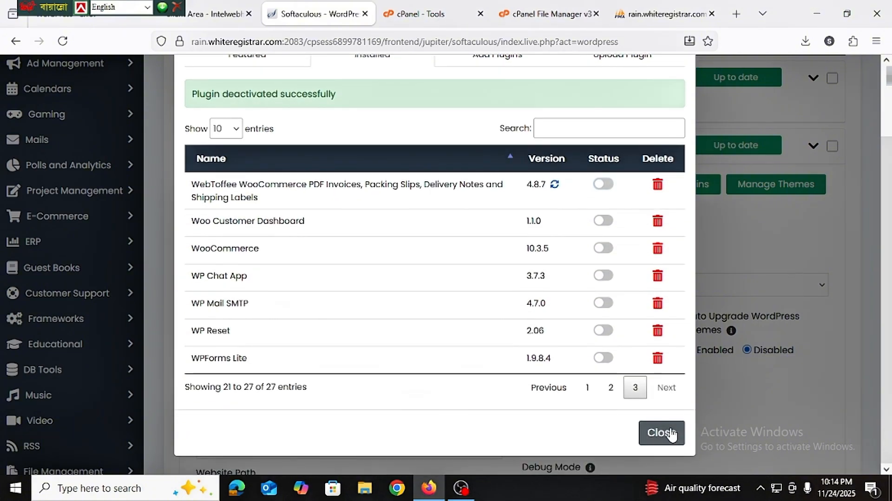
left_click(661, 432)
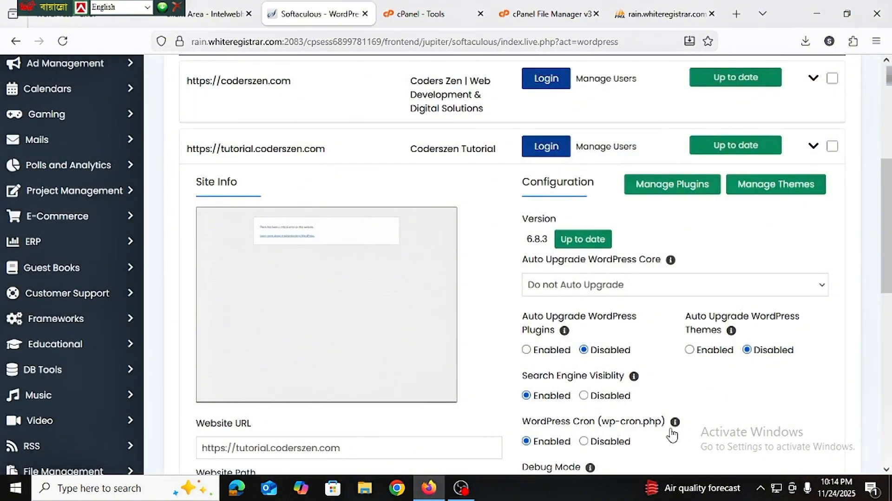
scroll(672, 434, "up", 3)
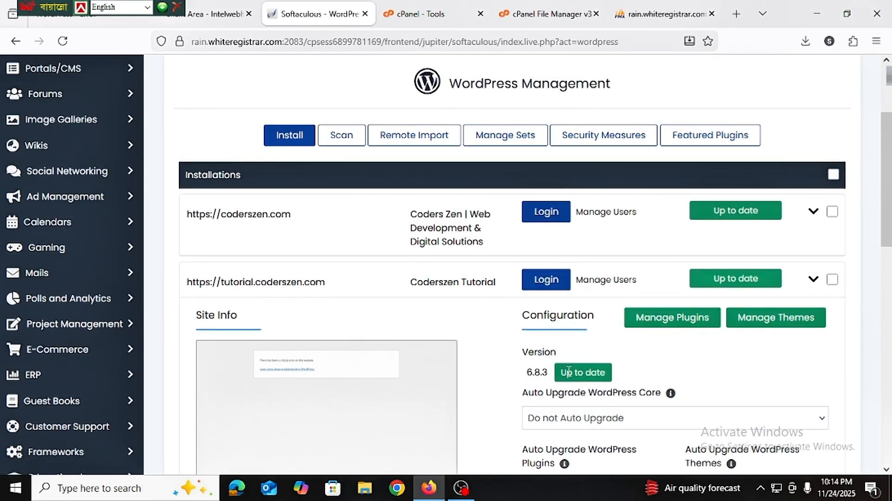
left_click(83, 25)
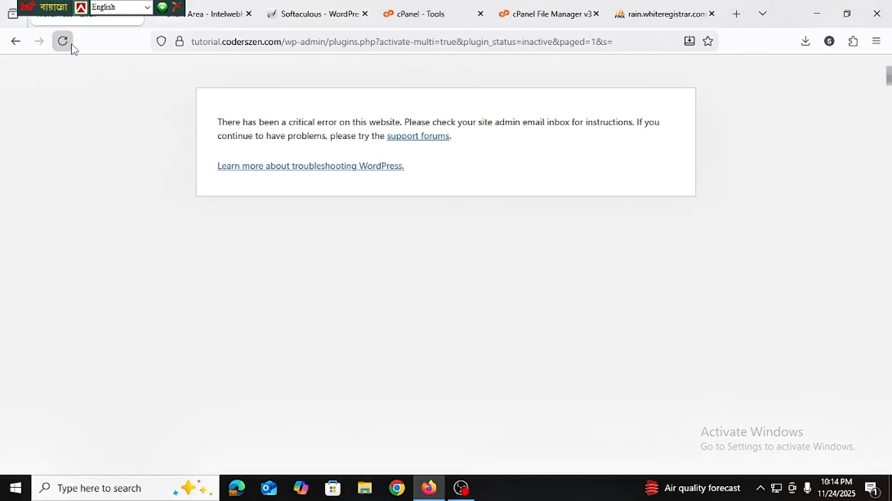
left_click(68, 45)
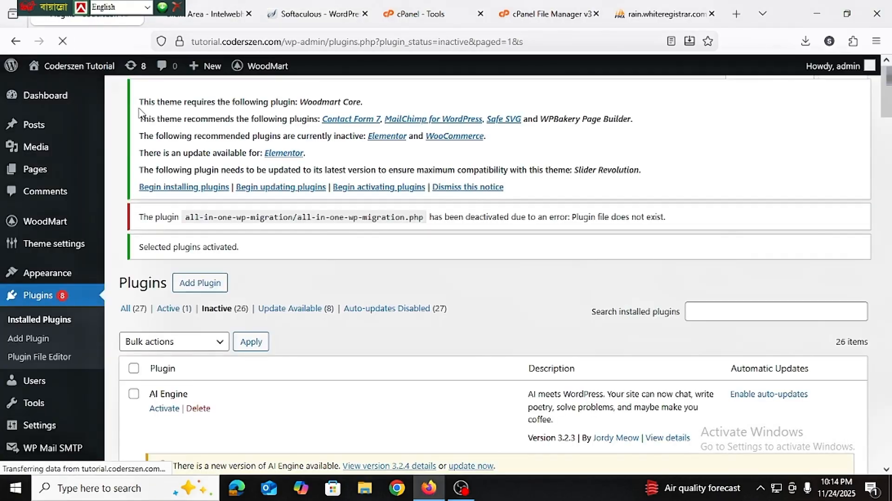
Step: Examine the notices and the inactive plugins list on the WordPress Plugins page
scroll(162, 305, "down", 4)
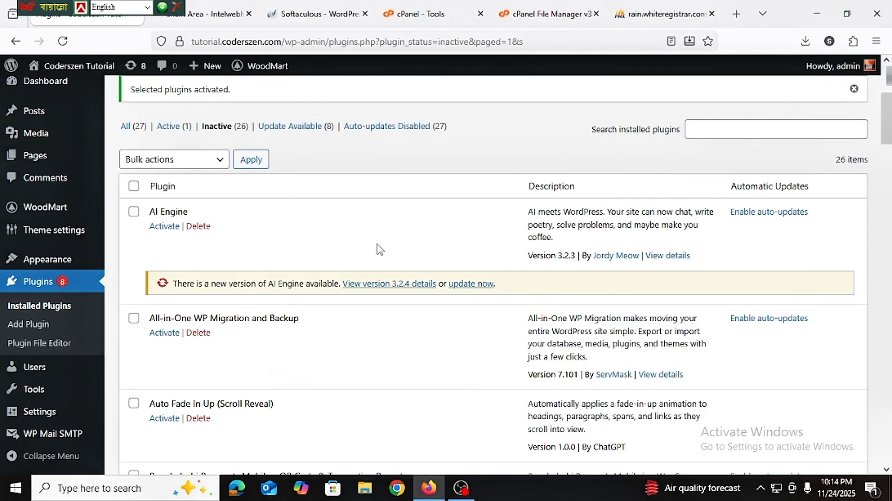
scroll(373, 228, "up", 3)
scroll(217, 302, "down", 3)
scroll(212, 300, "up", 4)
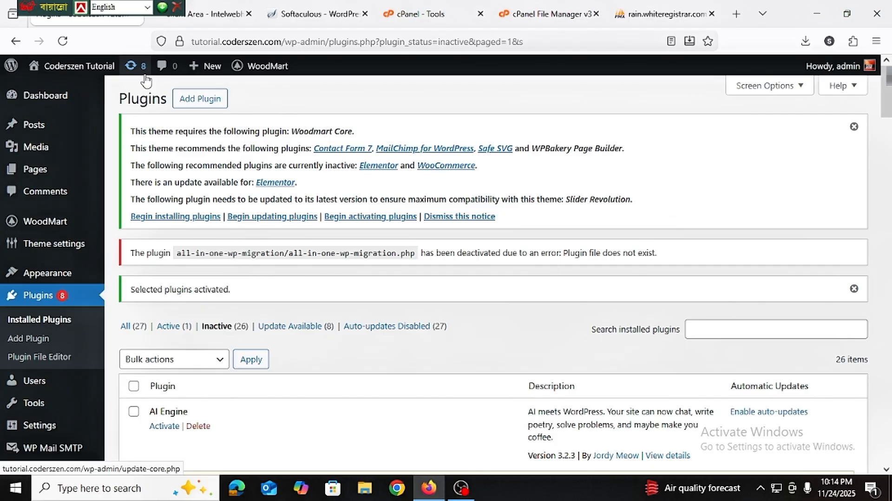
scroll(110, 377, "down", 6)
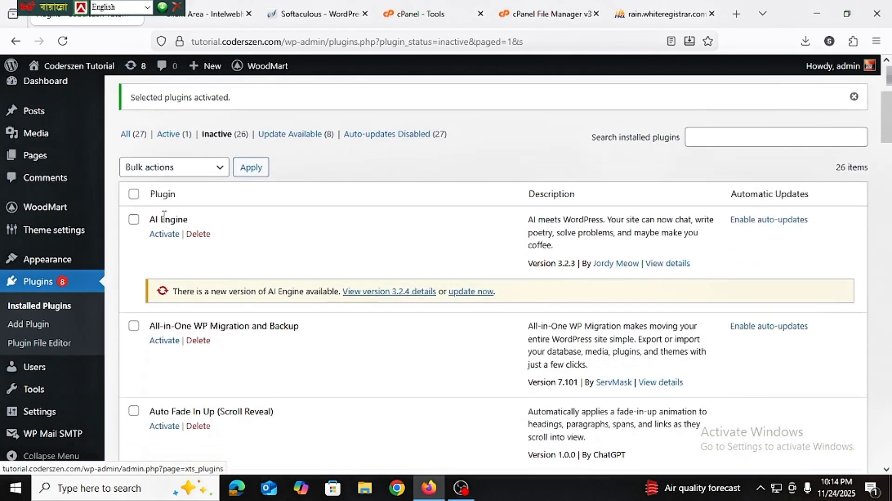
scroll(109, 377, "up", 5)
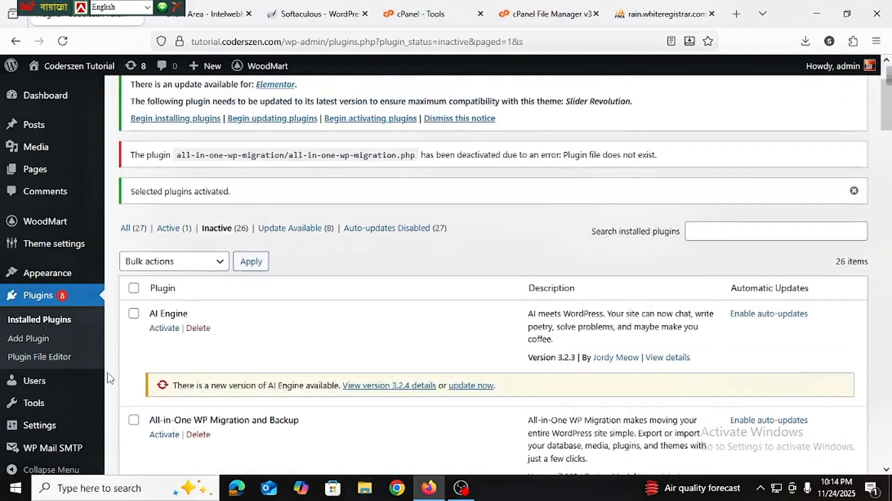
scroll(320, 354, "up", 2)
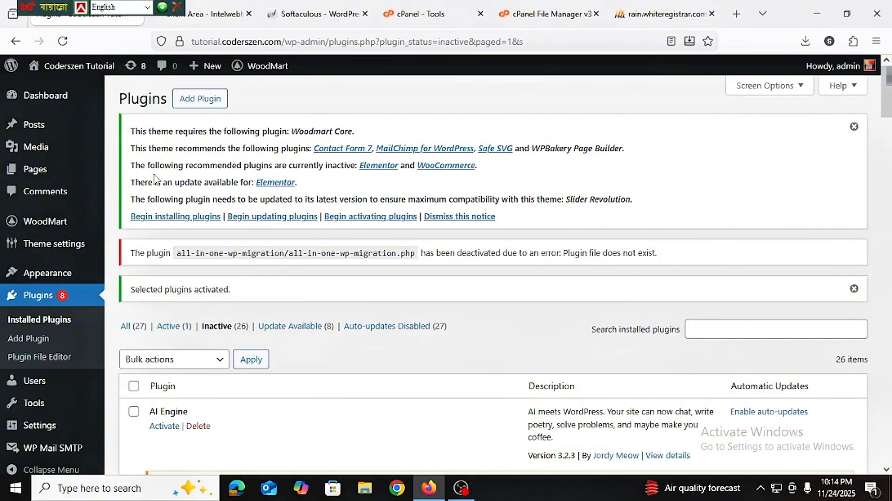
scroll(154, 181, "down", 3)
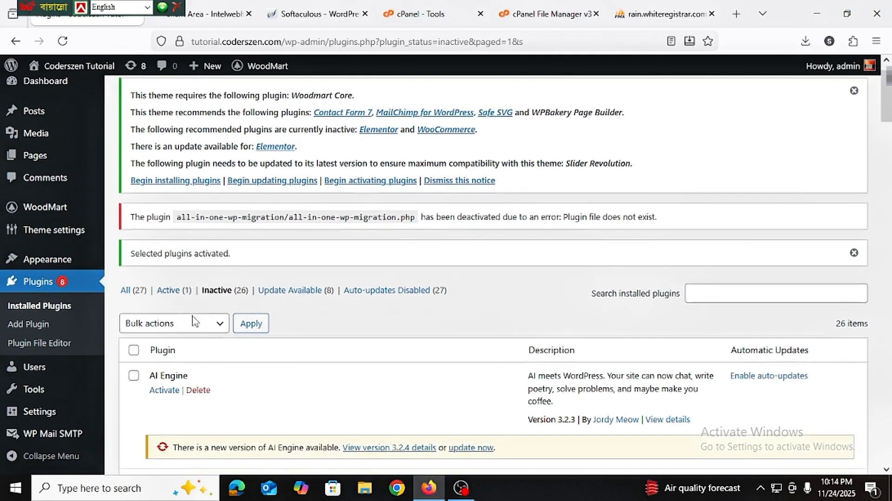
Step: Select AI Engine, All-in-One WP Migration and Backup, and Auto Fade In Up (Scroll Reveal) in the inactive plugins list
scroll(146, 280, "down", 3)
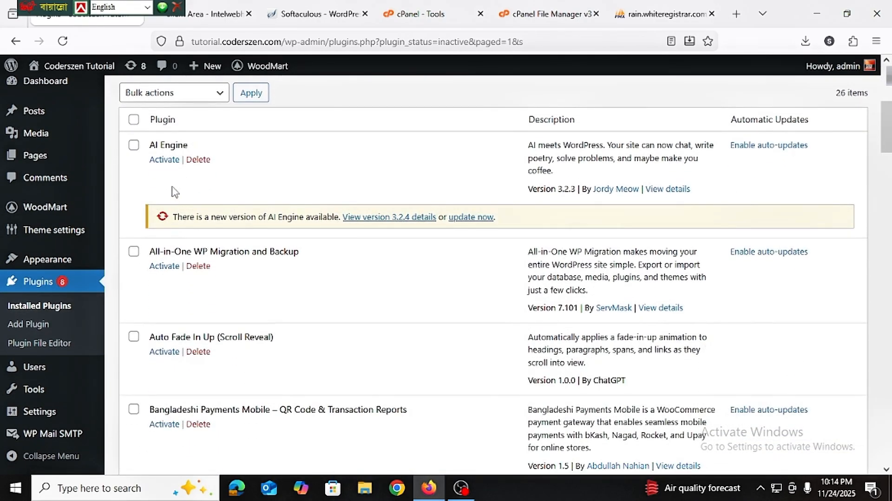
left_click(133, 119)
left_click(134, 120)
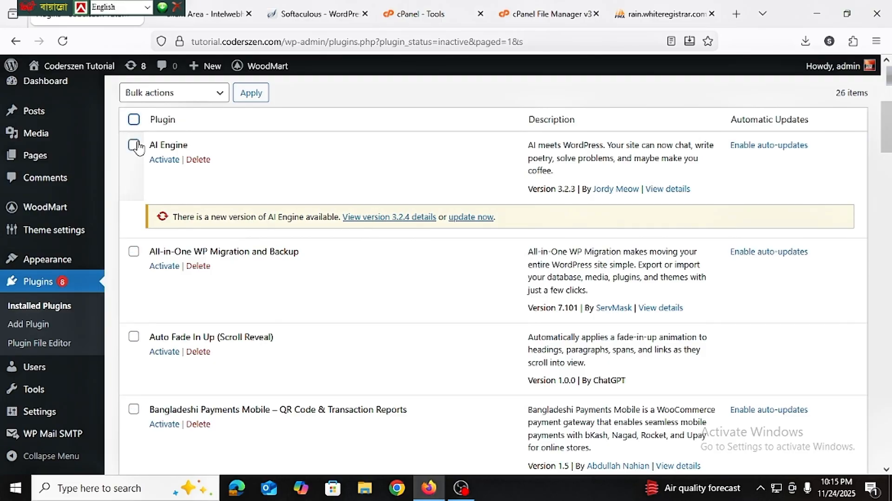
left_click(134, 145)
scroll(142, 178, "down", 1)
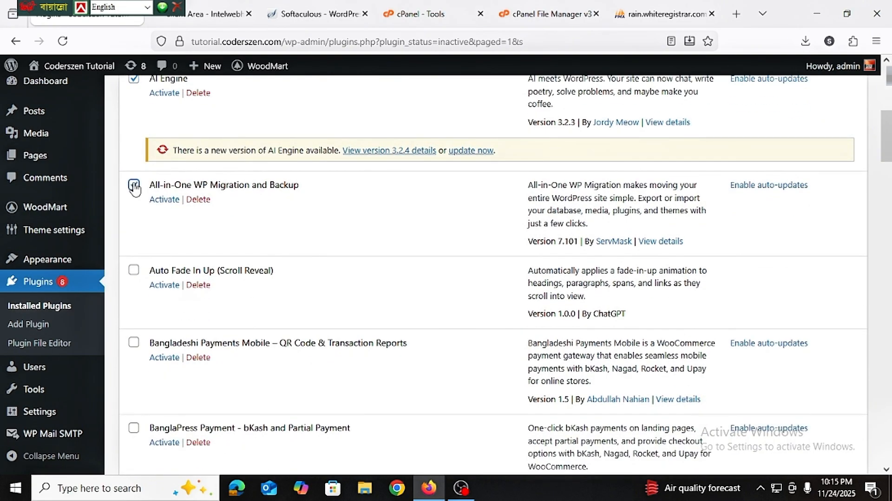
left_click(135, 187)
scroll(135, 190, "down", 1)
left_click(134, 201)
scroll(136, 206, "down", 1)
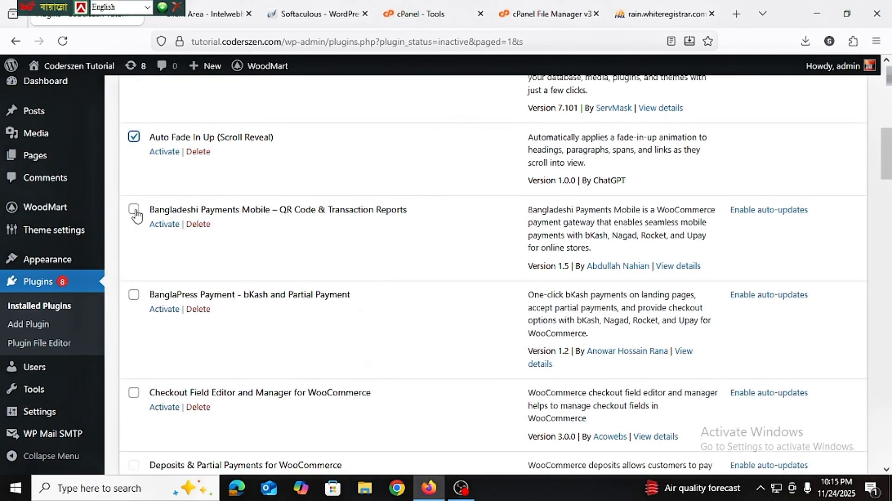
Step: Add Elementor, Essential Addons for Elementor and ShopEngine to the plugin selection
scroll(139, 232, "down", 6)
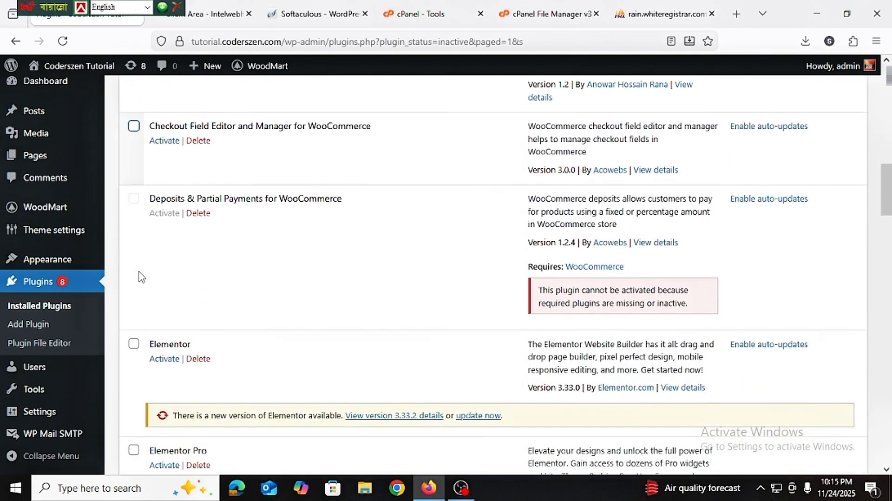
left_click(134, 211)
scroll(139, 242, "down", 3)
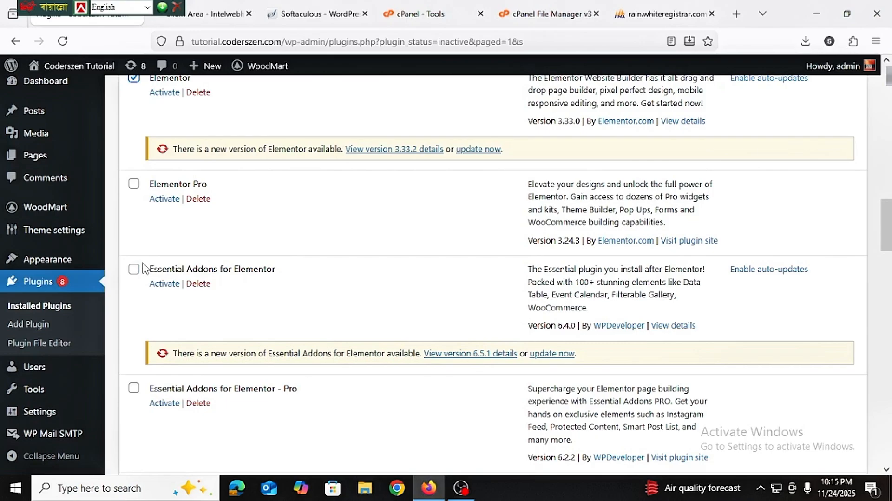
left_click(135, 269)
scroll(136, 270, "down", 3)
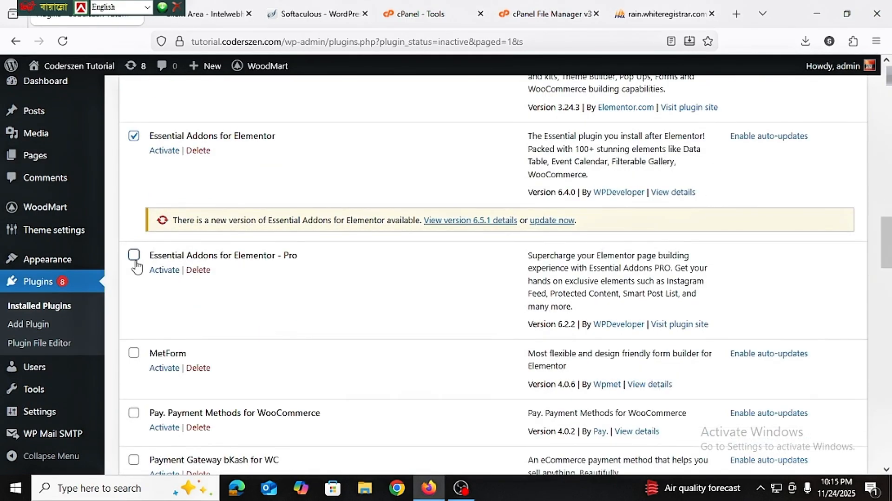
scroll(160, 262, "down", 4)
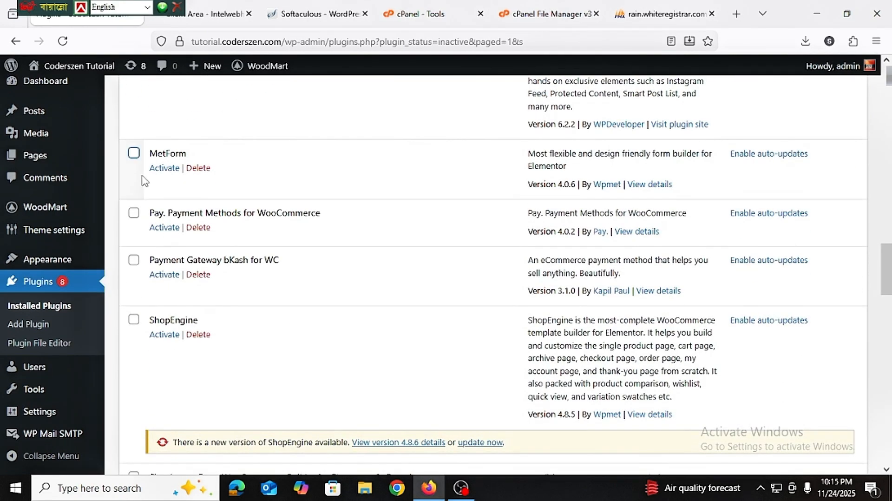
scroll(163, 272, "down", 2)
scroll(163, 272, "down", 3)
left_click(134, 120)
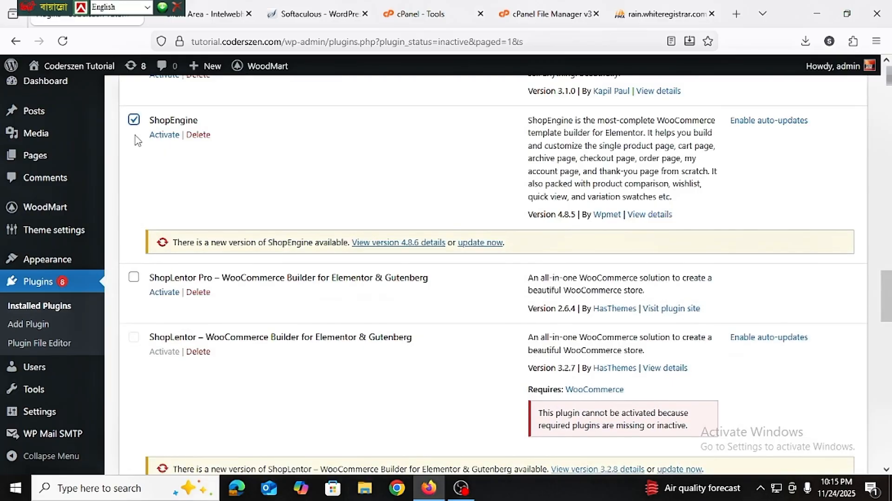
Step: Add Tawk.to Live Chat, Temporary Login Without Password, Ultimate Addons for Elementor Lite and Woo Customer Dashboard to the plugin selection
scroll(148, 318, "down", 3)
scroll(146, 318, "down", 3)
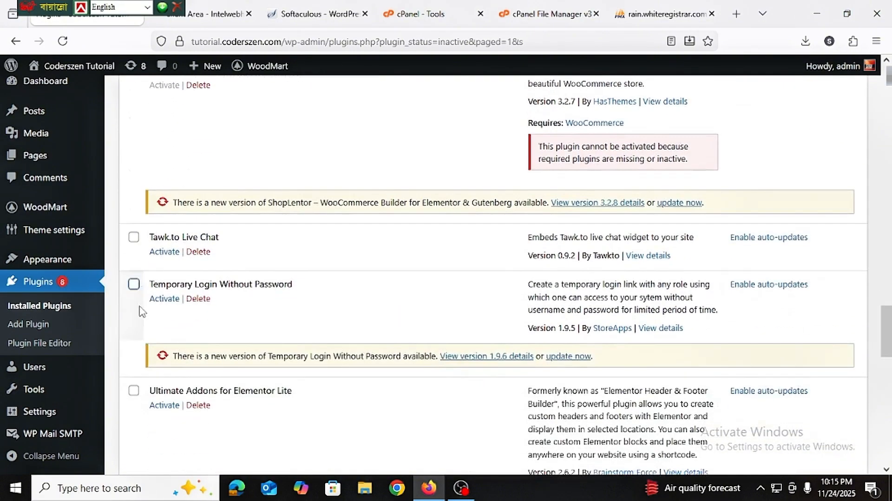
left_click(134, 237)
left_click(133, 283)
scroll(135, 281, "down", 3)
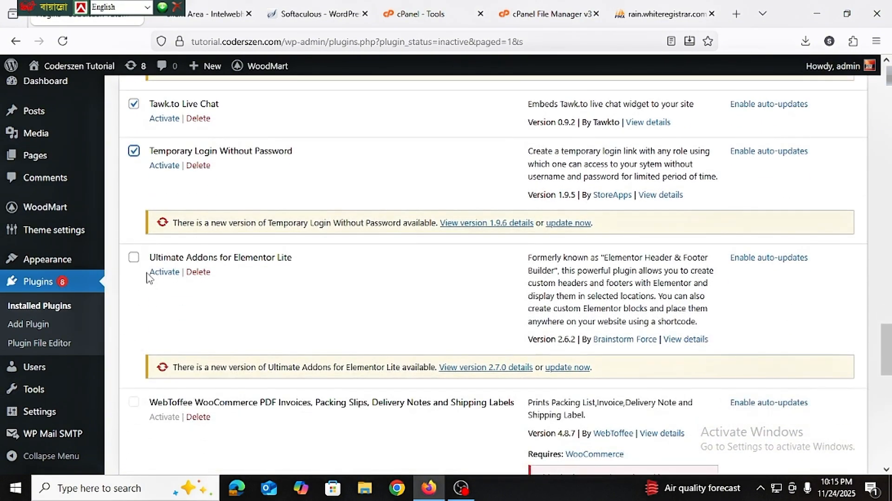
left_click(134, 257)
scroll(158, 283, "down", 5)
left_click(134, 365)
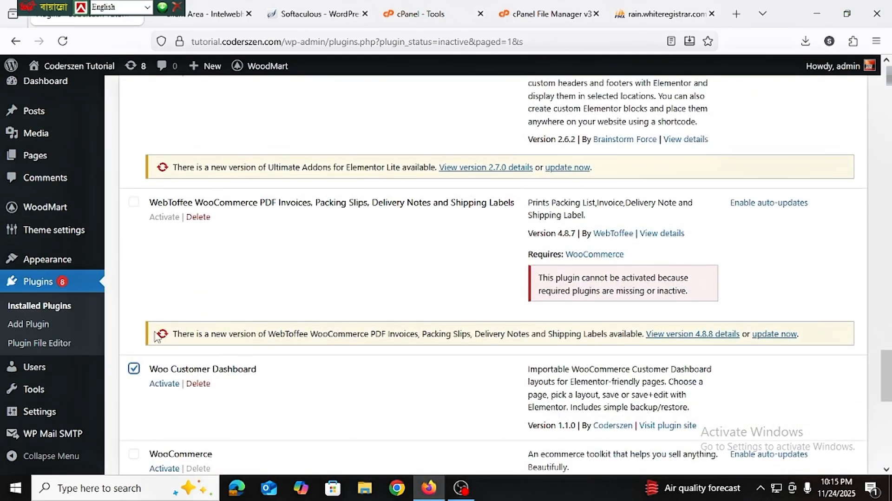
Step: Add WP Chat App, WP Reset and WPForms Lite at the end of the list to the plugin selection
scroll(183, 281, "down", 6)
scroll(148, 260, "down", 3)
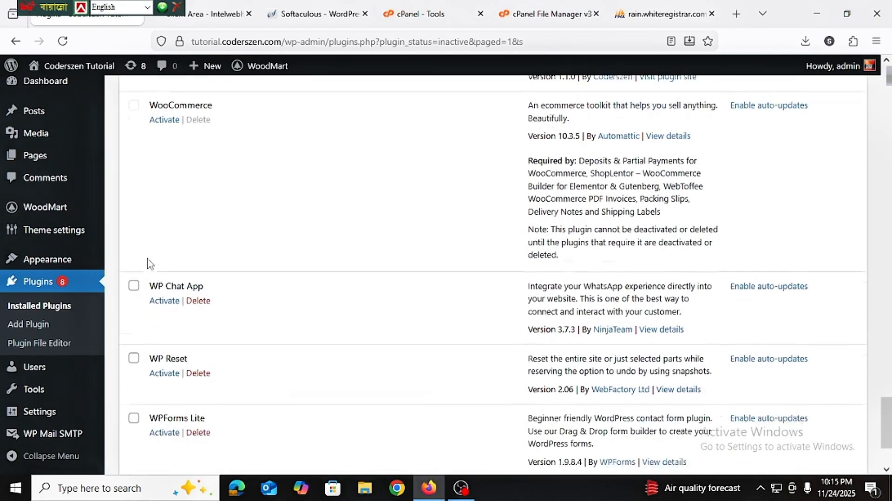
left_click(134, 235)
left_click(134, 307)
scroll(148, 316, "down", 2)
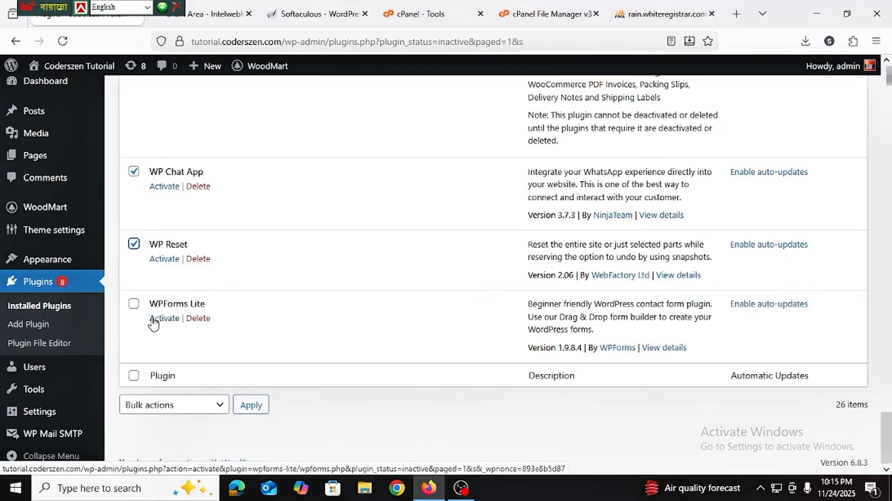
left_click(134, 304)
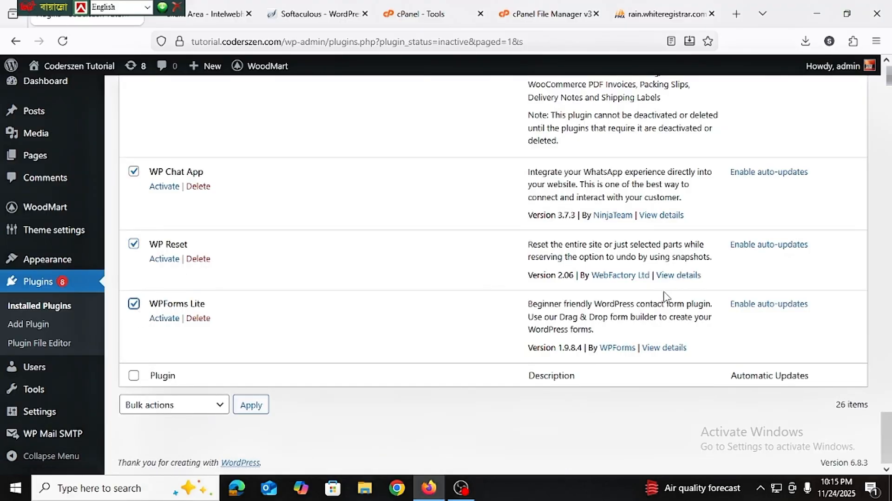
Step: Activate all selected plugins in the inactive plugins list with a bulk action
left_click(186, 411)
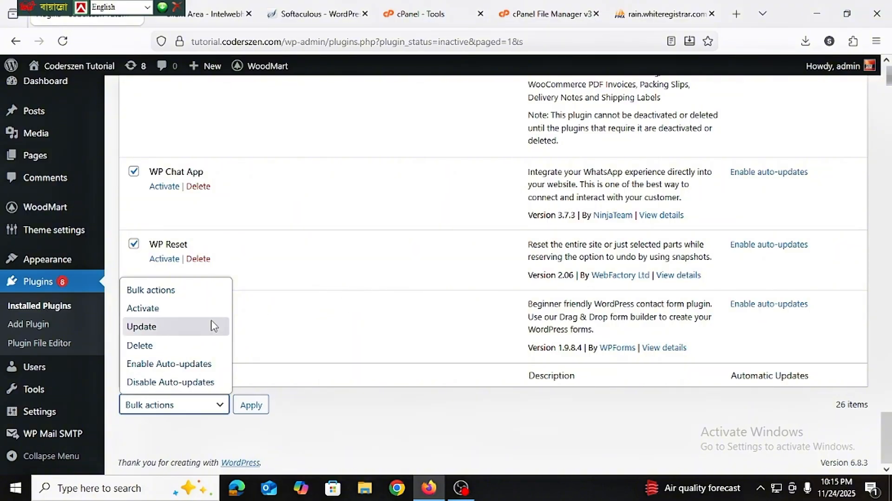
left_click(222, 309)
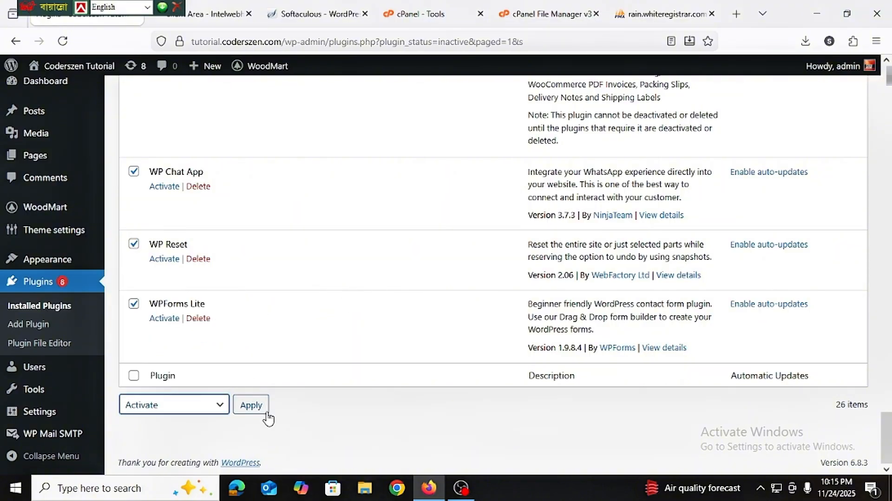
left_click(267, 413)
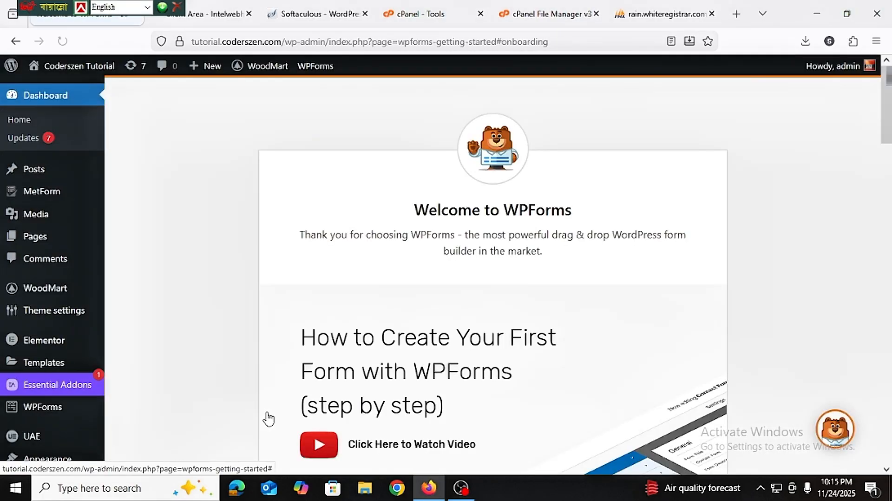
Step: Open the Coderszen Tutorial site's front end in a new tab and check that it loads
scroll(27, 369, "down", 1)
scroll(27, 369, "down", 4)
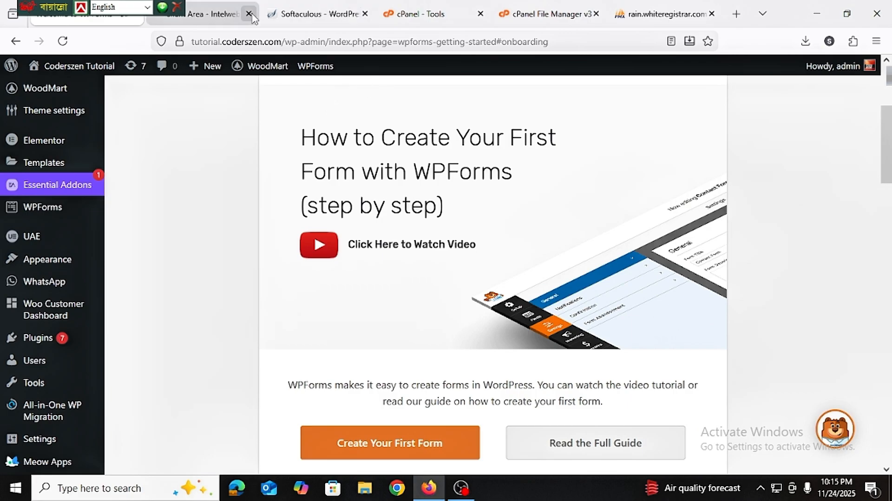
right_click(96, 65)
left_click(142, 73)
left_click(198, 16)
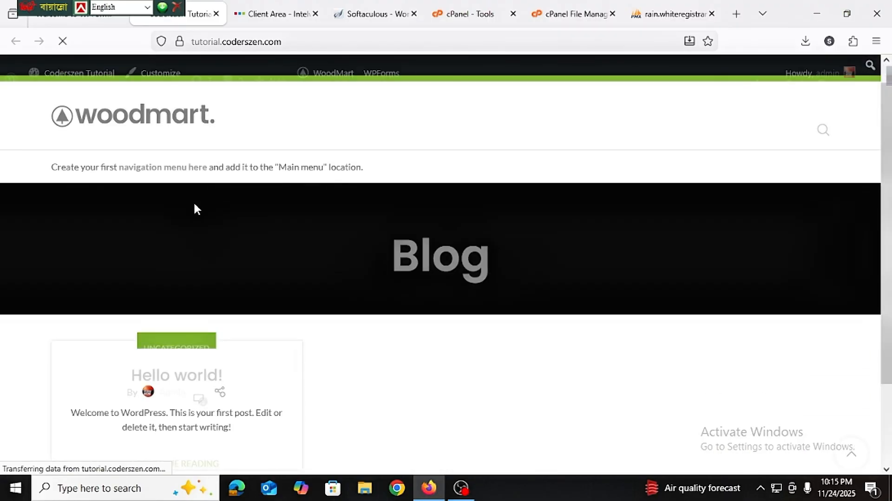
Step: Return to the Coderszen Tutorial admin area and open the list of installed plugins
left_click(88, 21)
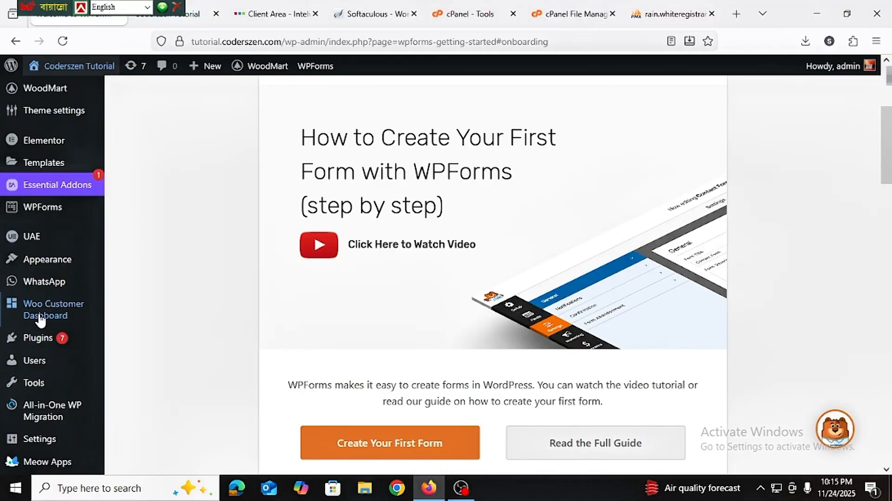
scroll(40, 318, "down", 4)
mouse_move(45, 292)
left_click(148, 290)
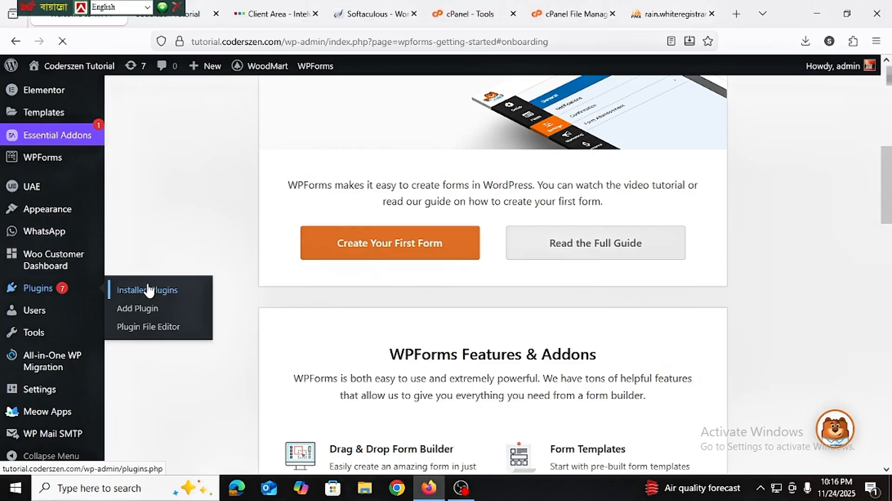
Step: Find WooCommerce in the installed plugins list and activate it
scroll(209, 274, "down", 7)
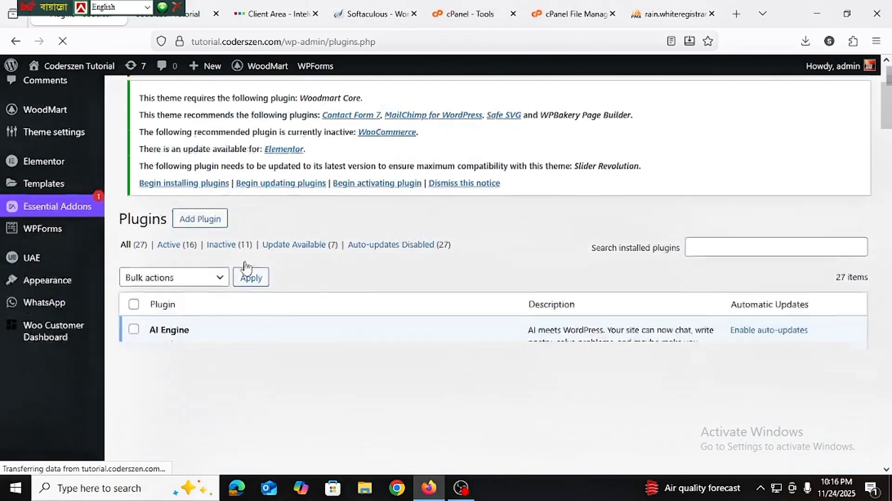
scroll(188, 285, "down", 5)
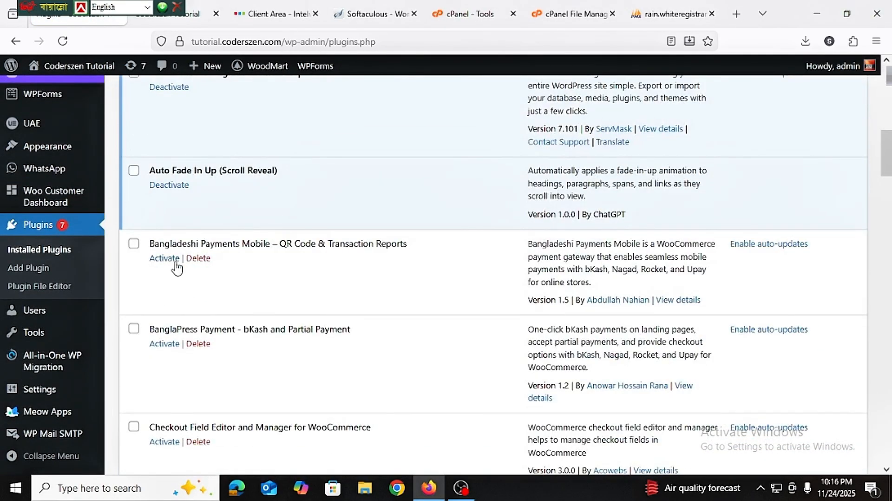
scroll(163, 287, "down", 5)
scroll(175, 318, "down", 18)
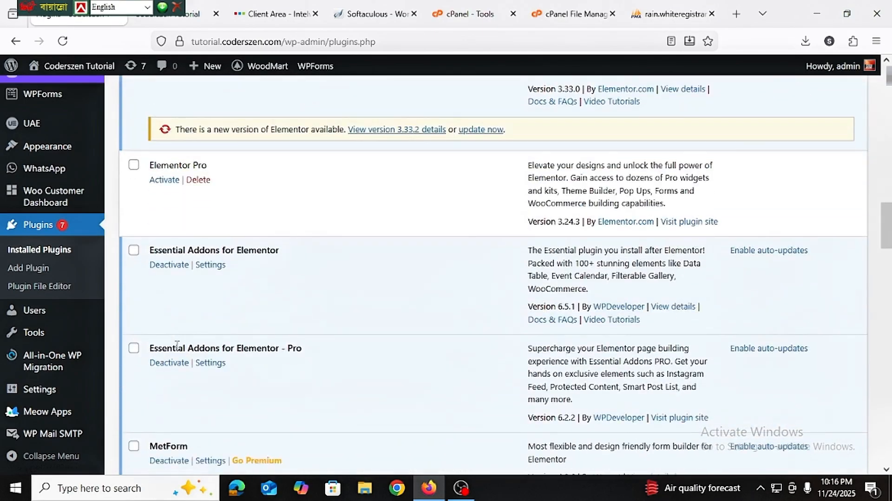
scroll(191, 353, "down", 10)
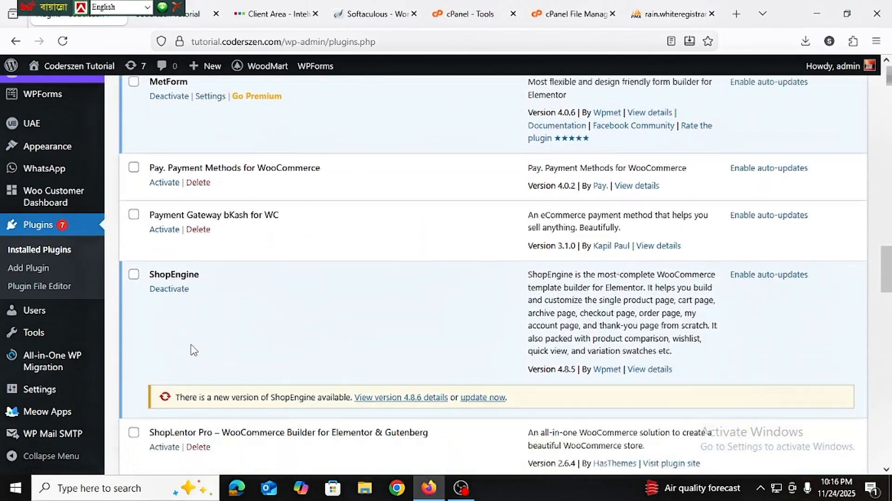
scroll(193, 325, "down", 13)
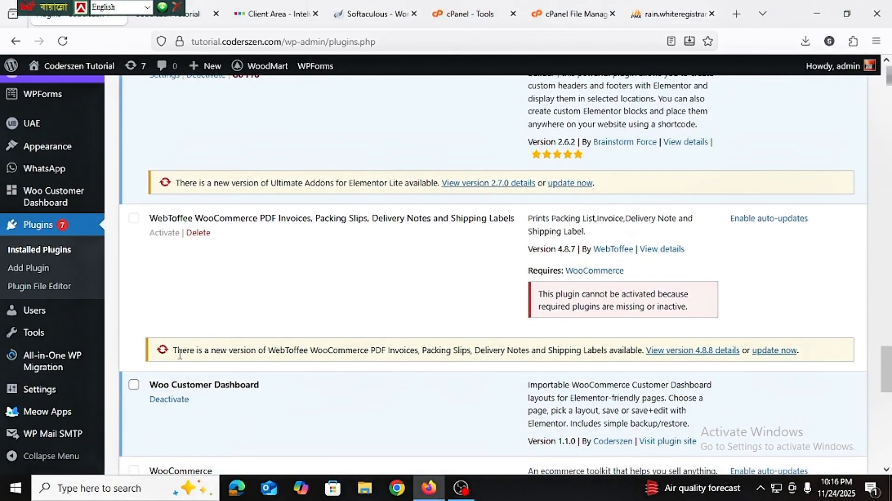
scroll(179, 354, "down", 6)
left_click(163, 221)
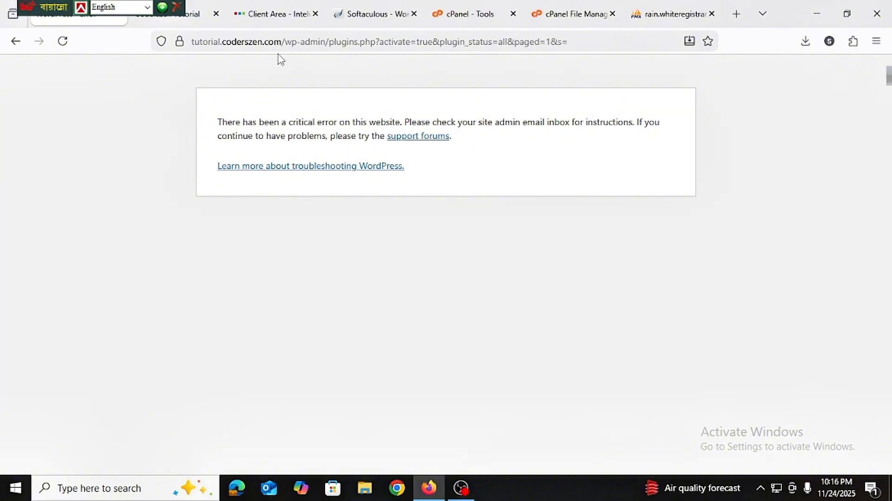
Step: Reload the tutorial.coderszen.com front end repeatedly to check whether the site still loads
left_click(185, 24)
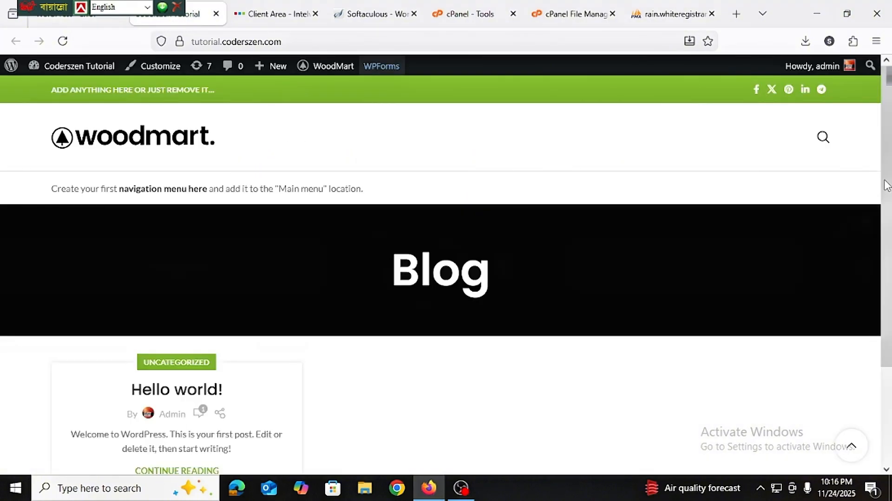
left_click(63, 41)
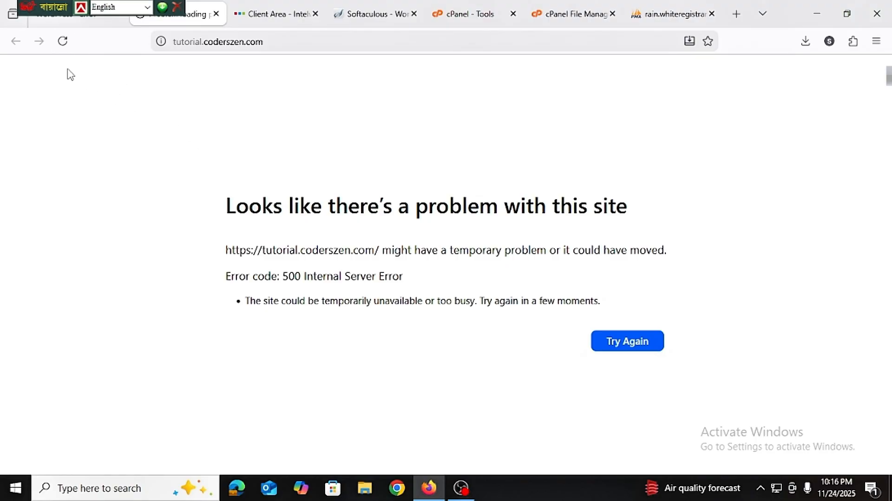
left_click(63, 41)
left_click(64, 42)
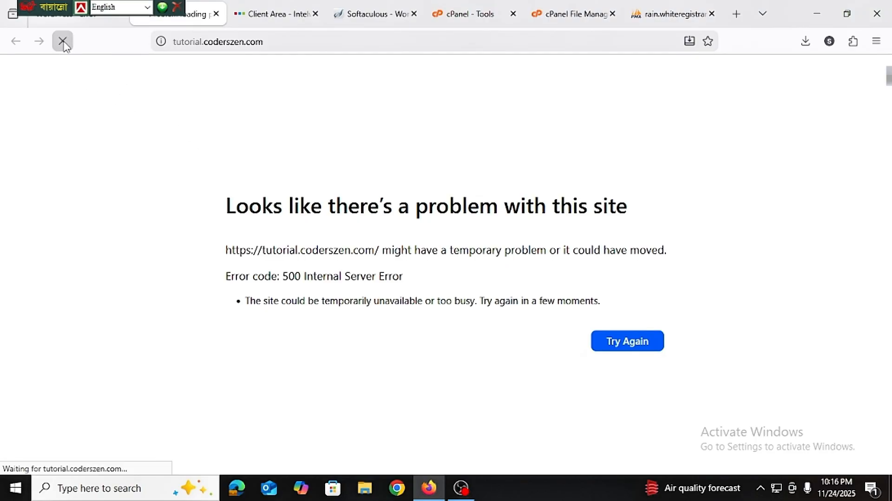
left_click(63, 42)
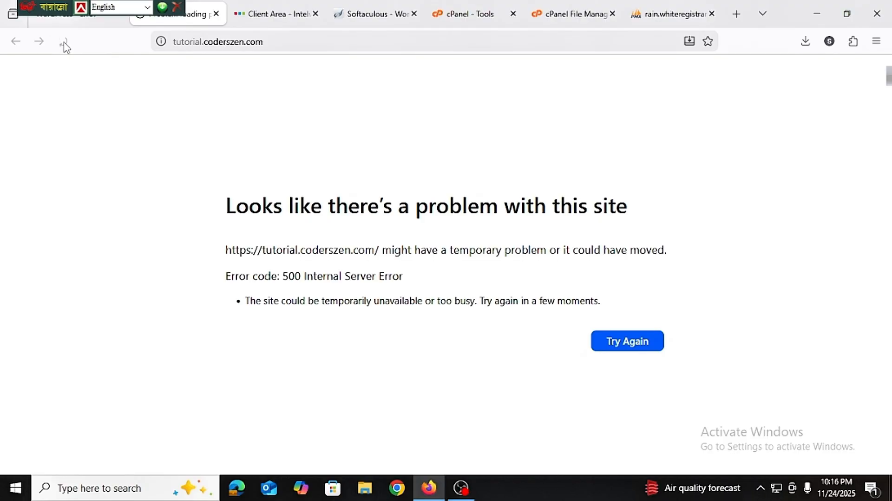
left_click(63, 42)
Step: Shorten the admin page's address to tutorial.coderszen.com/wp-admin/ and load it to check the dashboard
left_click(105, 21)
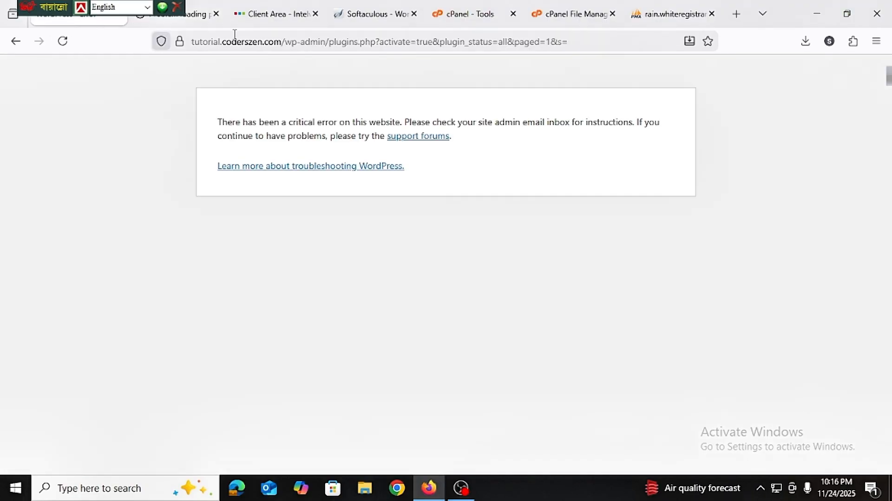
left_click_drag(328, 42, 568, 41)
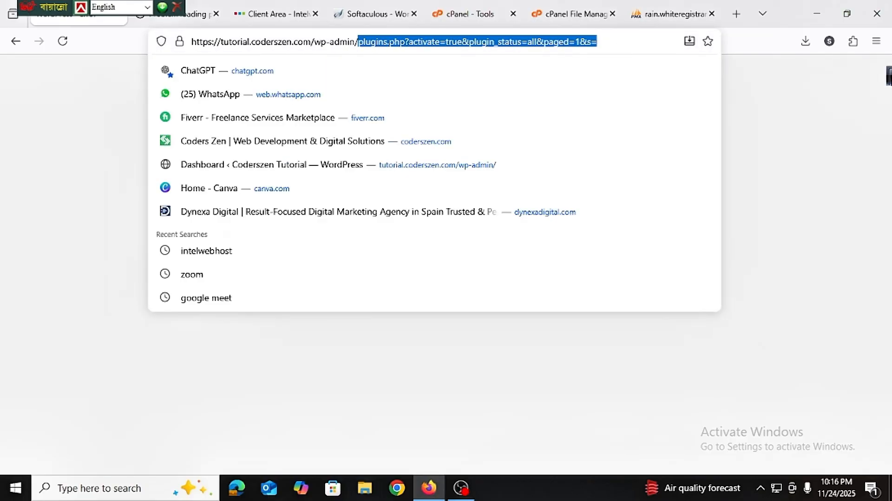
key("BackSpace")
key("Return")
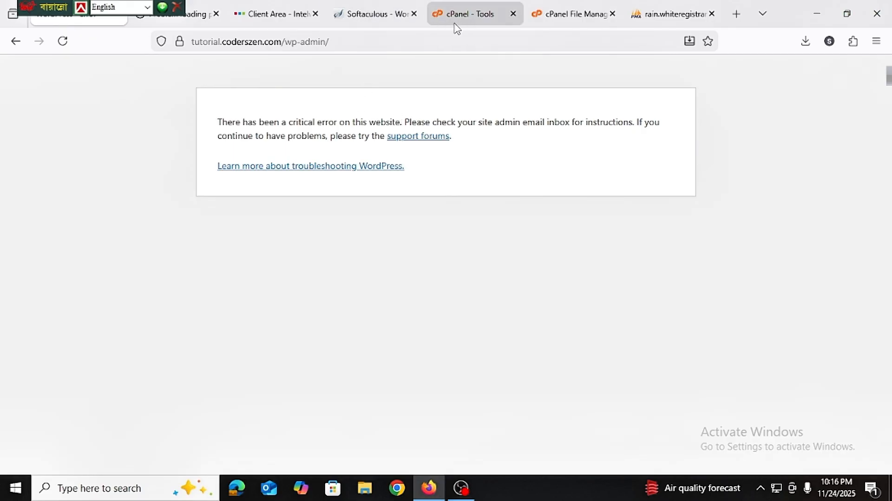
left_click(478, 18)
left_click(373, 16)
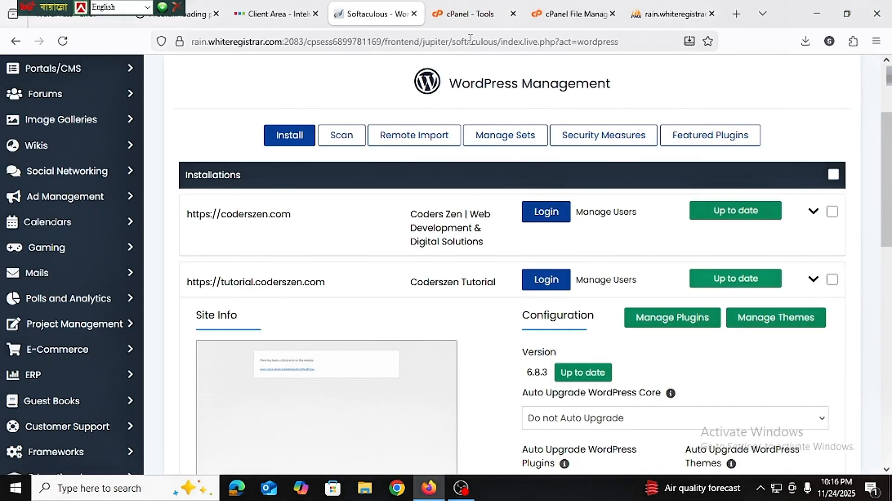
left_click(470, 15)
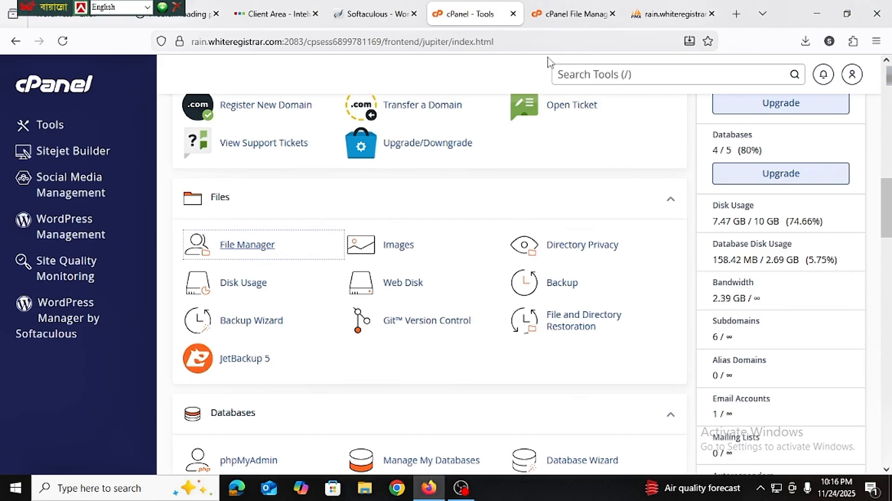
left_click(574, 14)
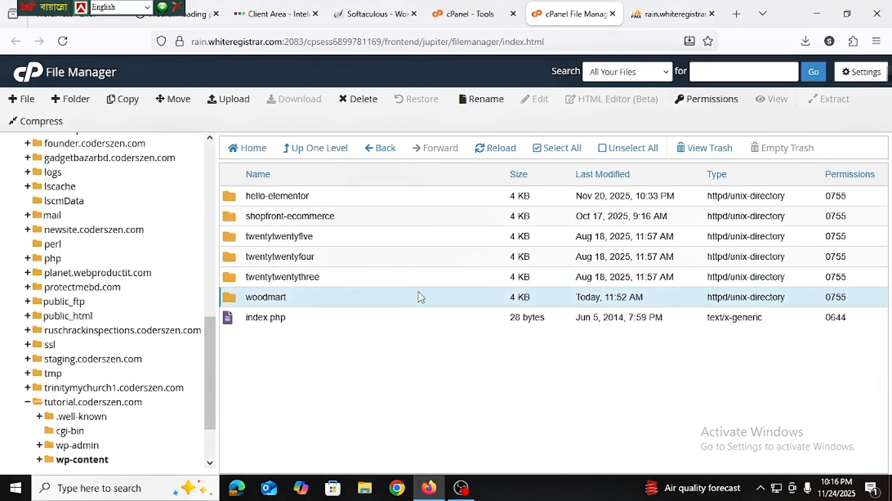
left_click(493, 5)
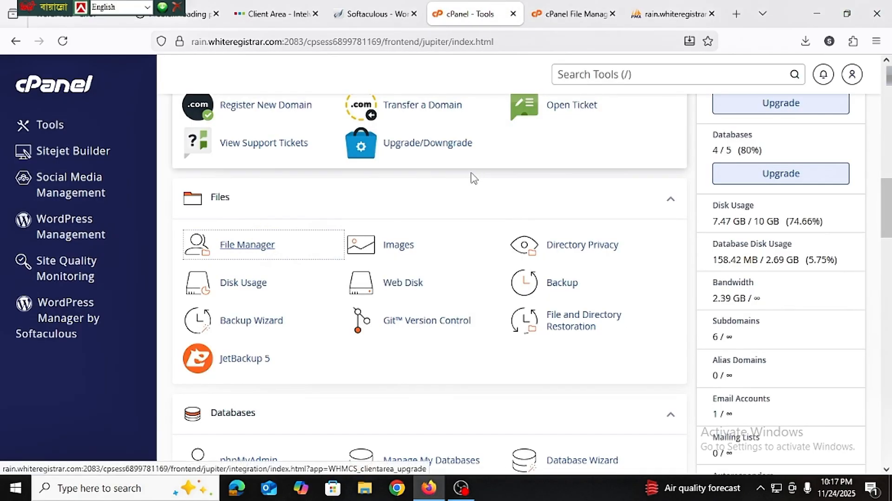
Step: Open the installed plugins list for tutorial.coderszen.com in Softaculous WordPress Management
left_click(383, 5)
scroll(563, 288, "down", 2)
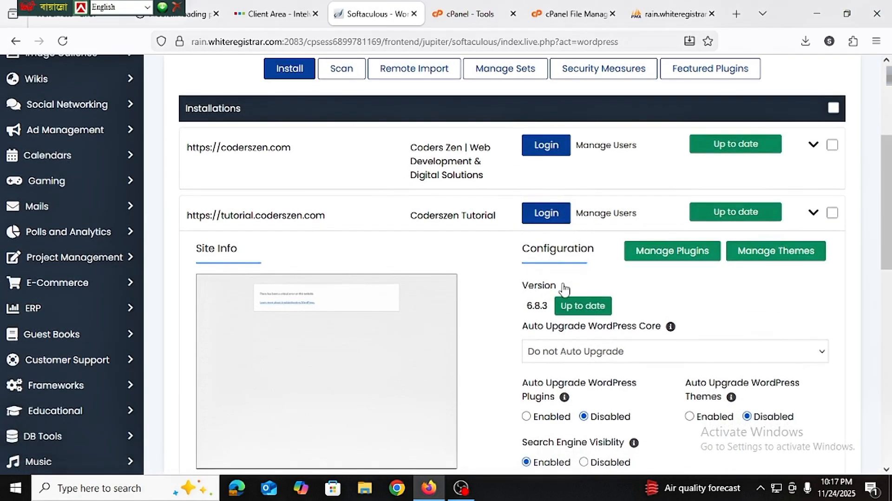
scroll(742, 239, "down", 10)
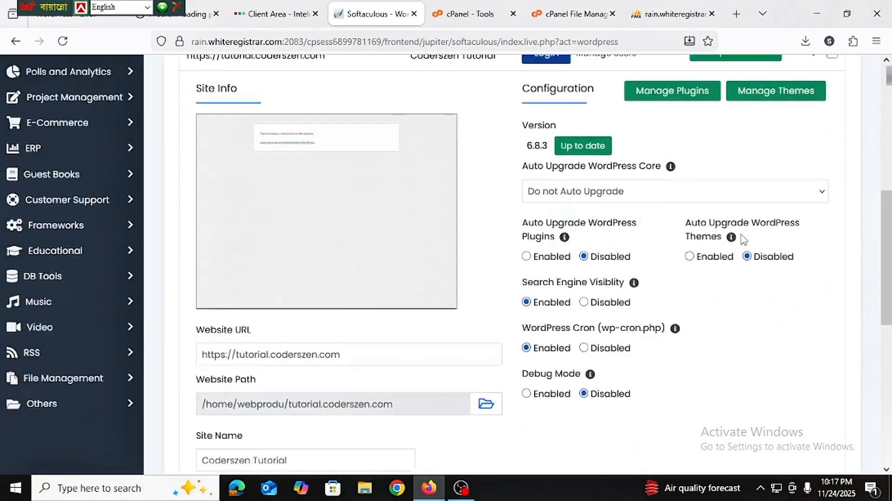
scroll(648, 278, "down", 2)
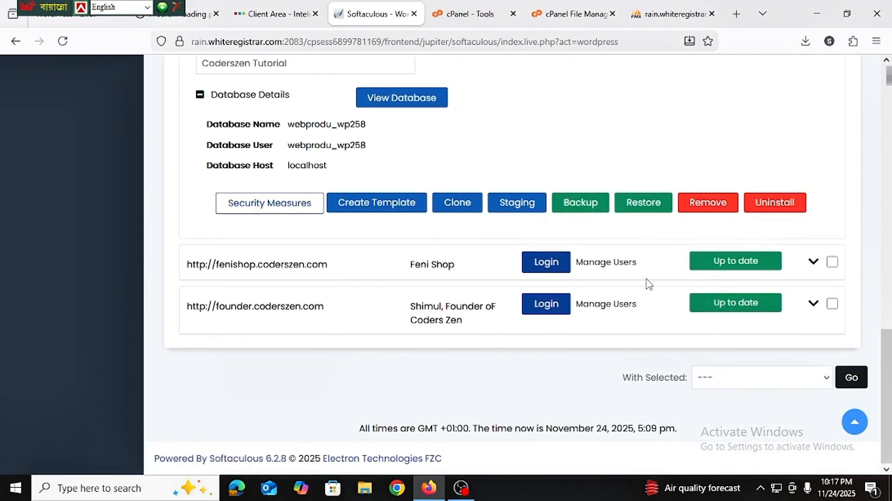
scroll(648, 281, "up", 9)
scroll(696, 214, "up", 3)
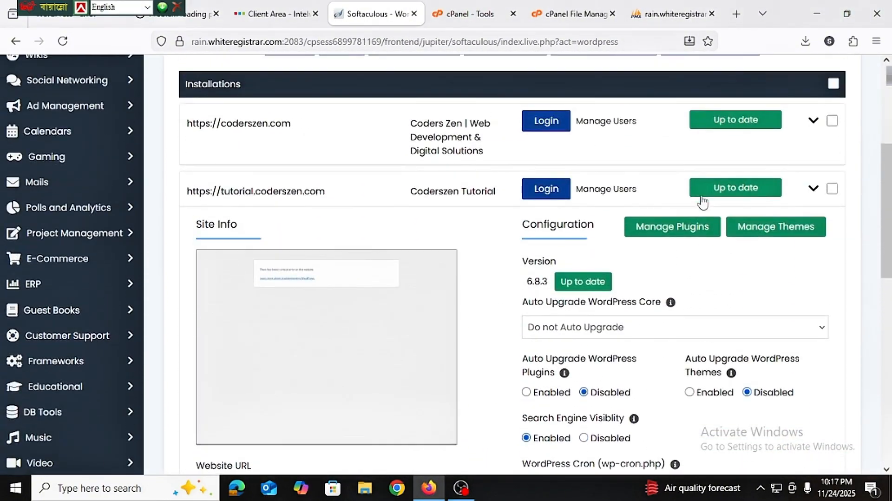
left_click(690, 230)
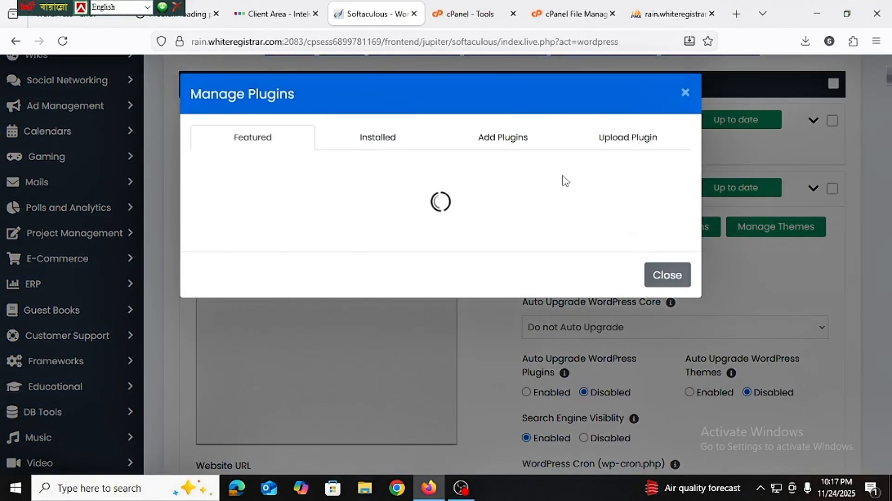
left_click(373, 152)
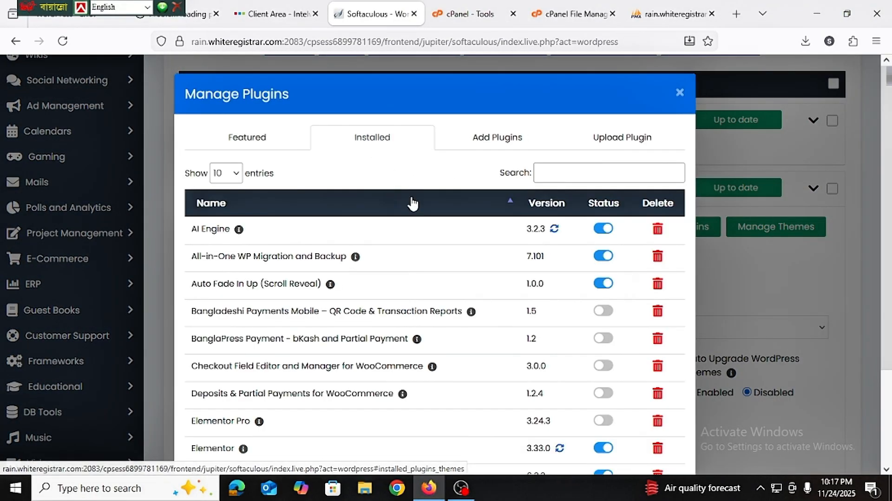
Step: Find WooCommerce on page 3 of the installed plugins in Softaculous and deactivate it
scroll(455, 303, "down", 2)
scroll(455, 302, "down", 1)
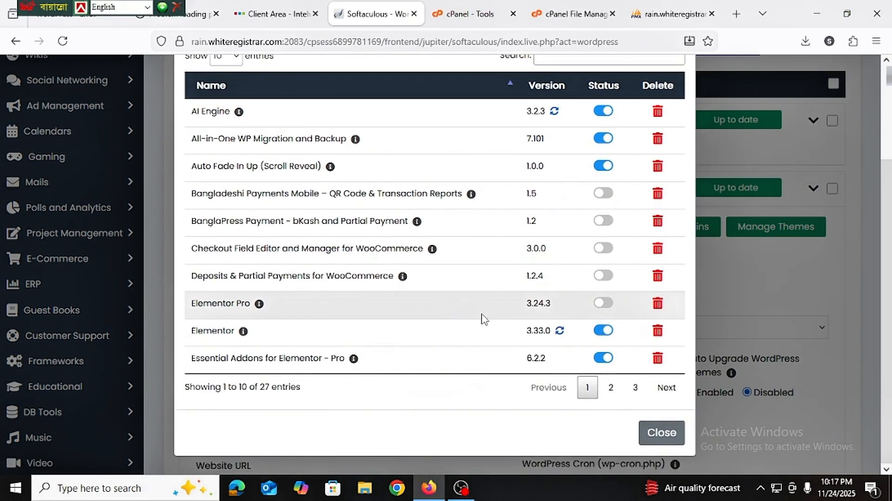
left_click(609, 388)
scroll(603, 364, "up", 1)
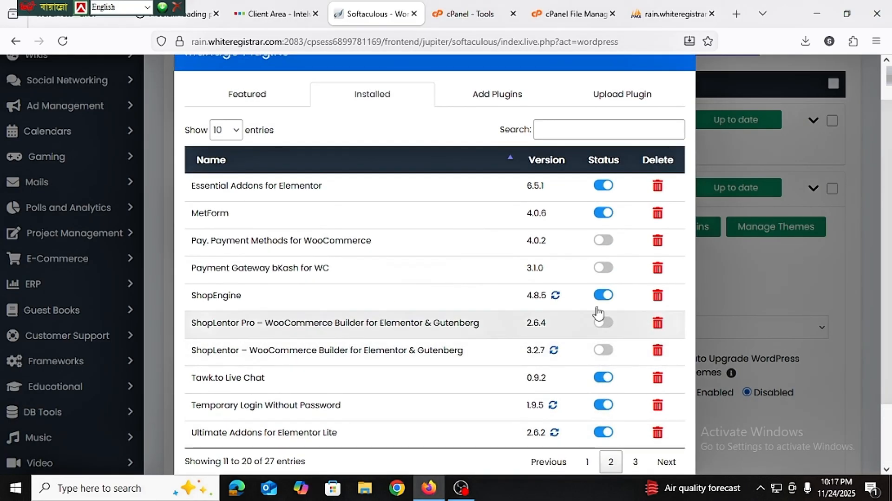
scroll(582, 258, "down", 3)
left_click(635, 388)
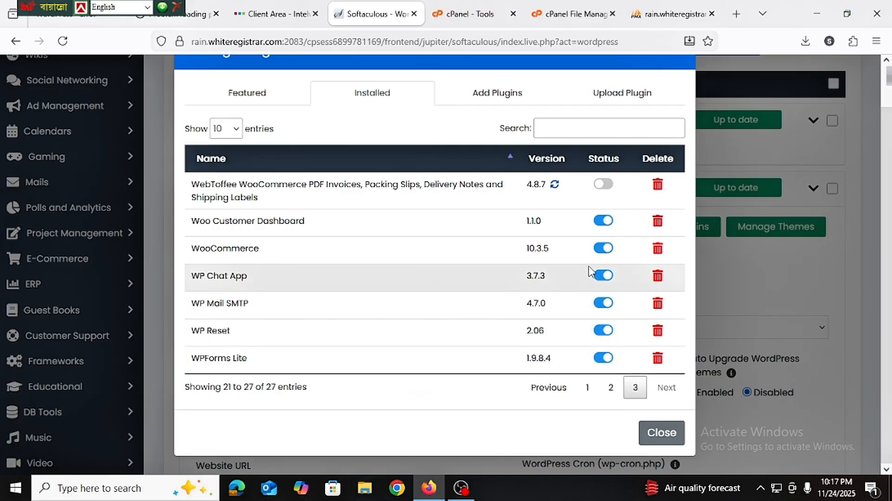
scroll(589, 271, "up", 1)
left_click(602, 293)
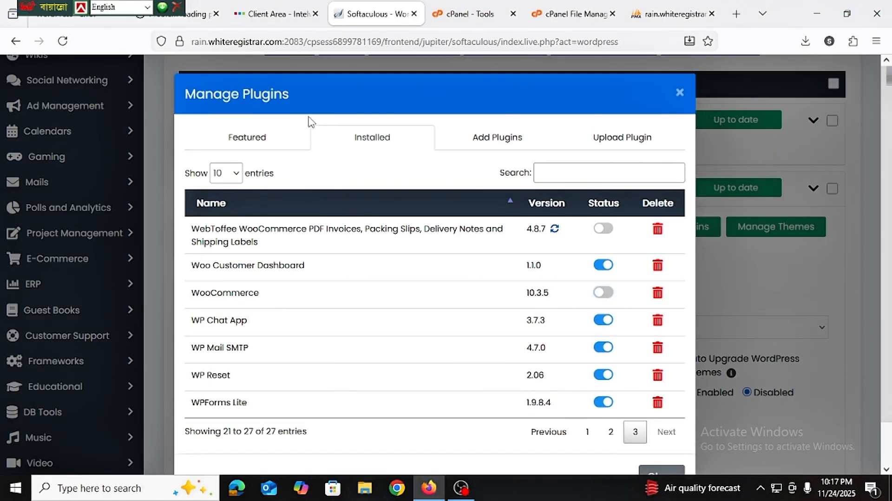
Step: Reload the wp-admin dashboard of tutorial.coderszen.com and open the site's installed themes
left_click(102, 22)
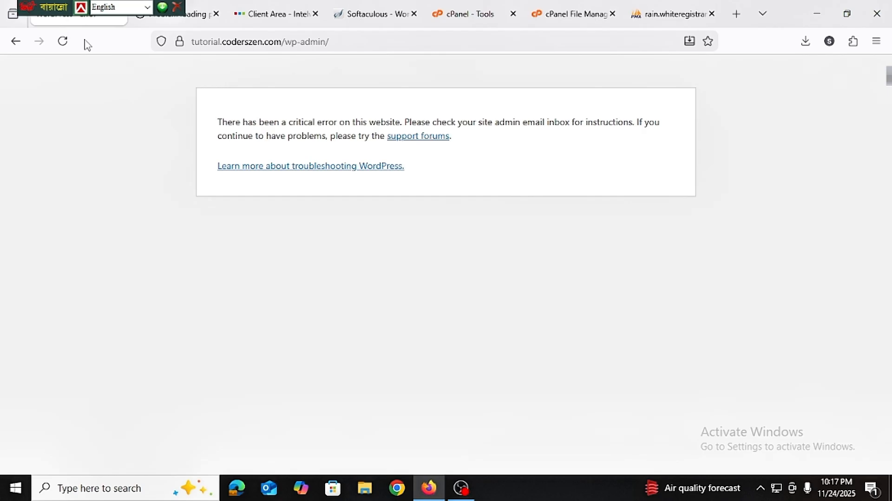
left_click(69, 42)
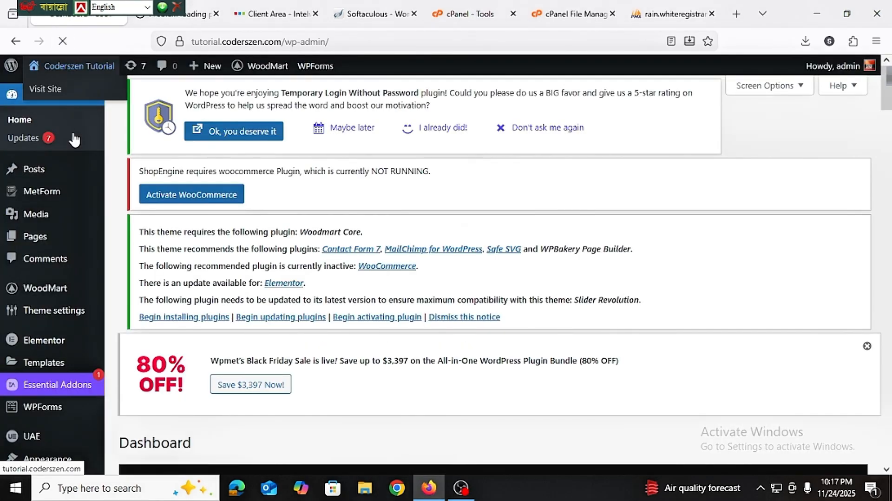
scroll(85, 274, "down", 5)
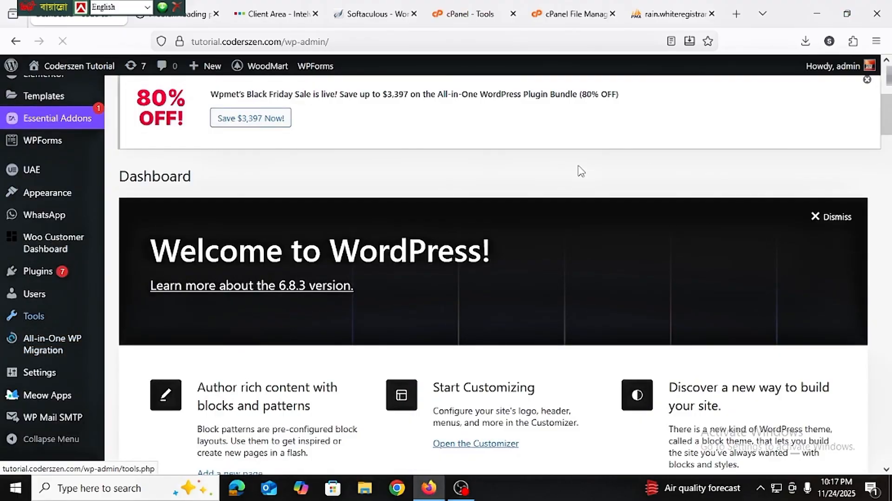
mouse_move(72, 214)
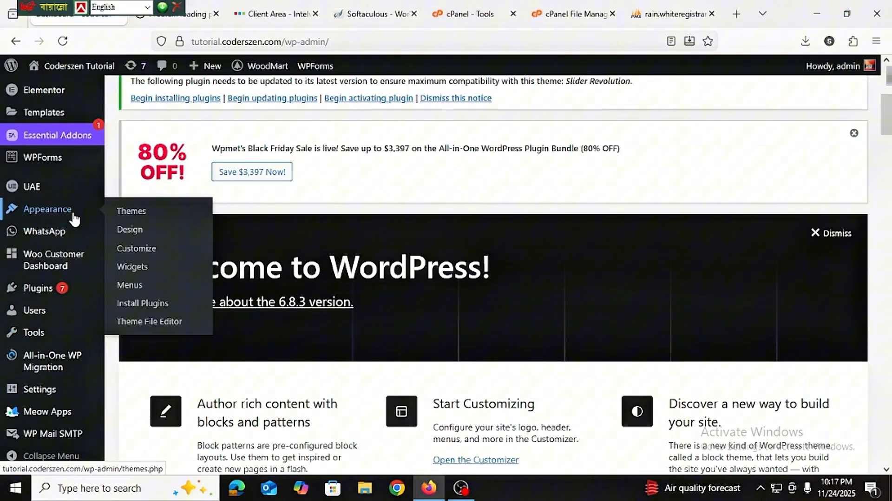
left_click(134, 218)
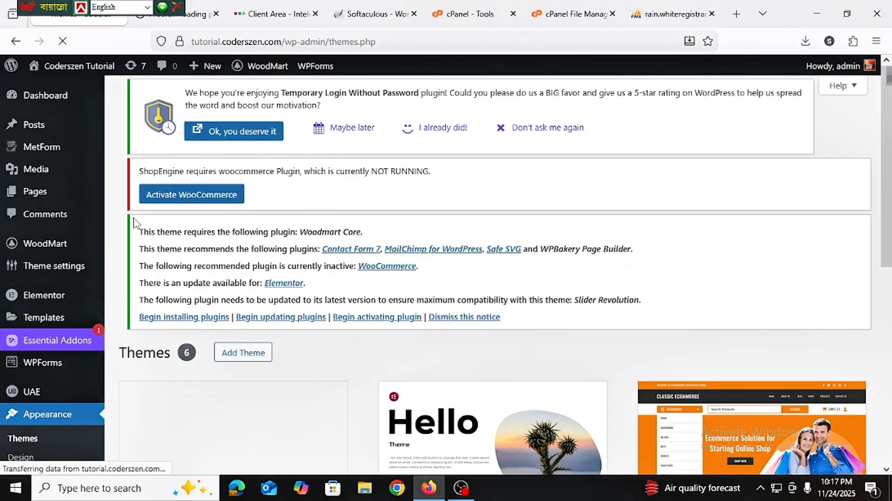
Step: Open the details of the active Woodmart theme and highlight its name and version number
scroll(529, 256, "down", 3)
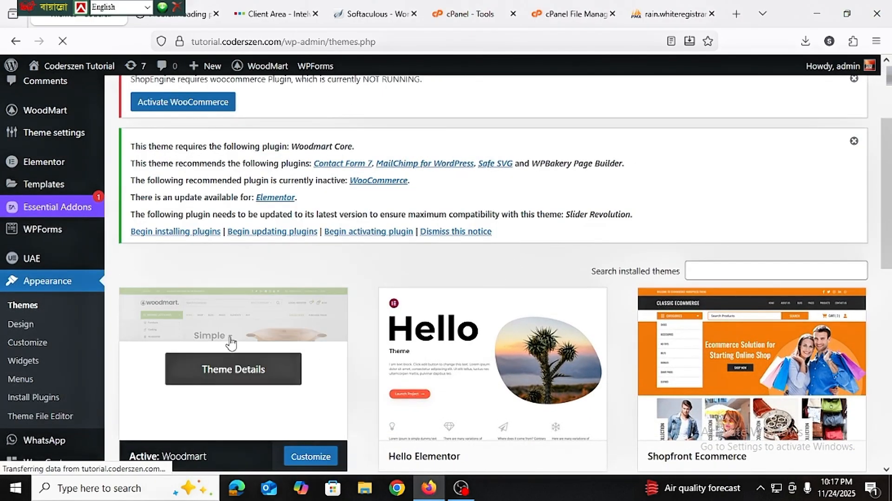
scroll(209, 421, "down", 3)
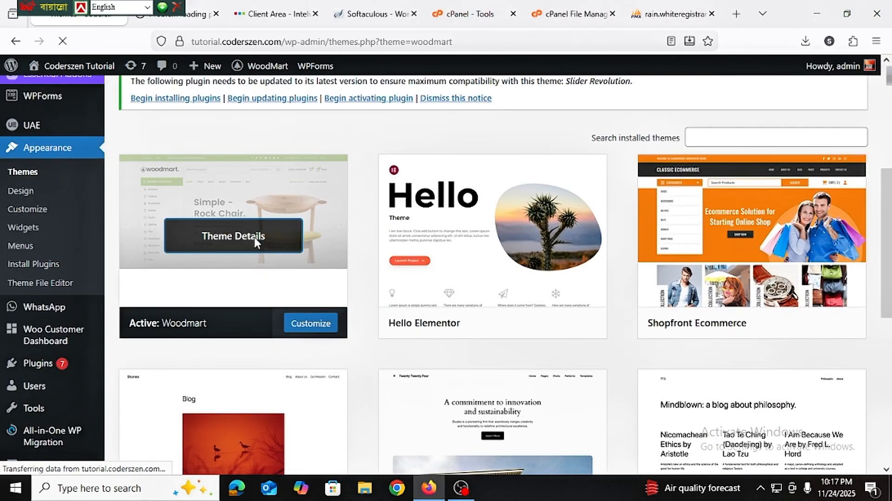
left_click(255, 237)
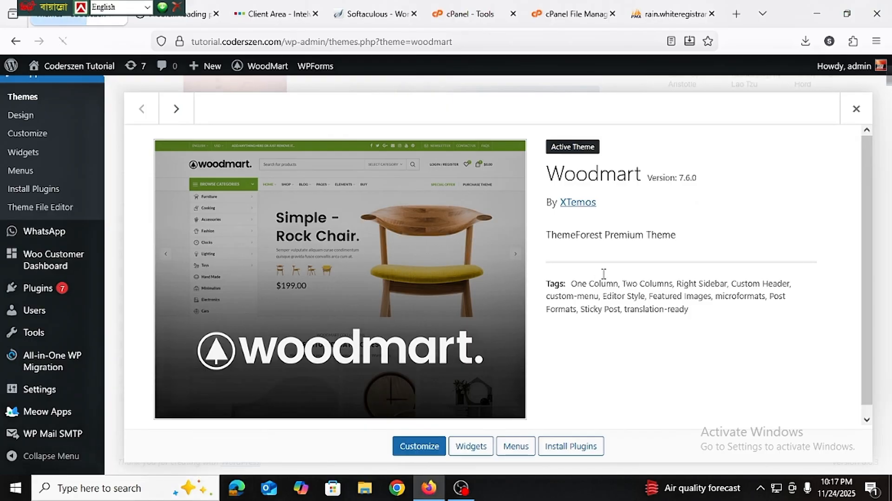
triple_click(690, 177)
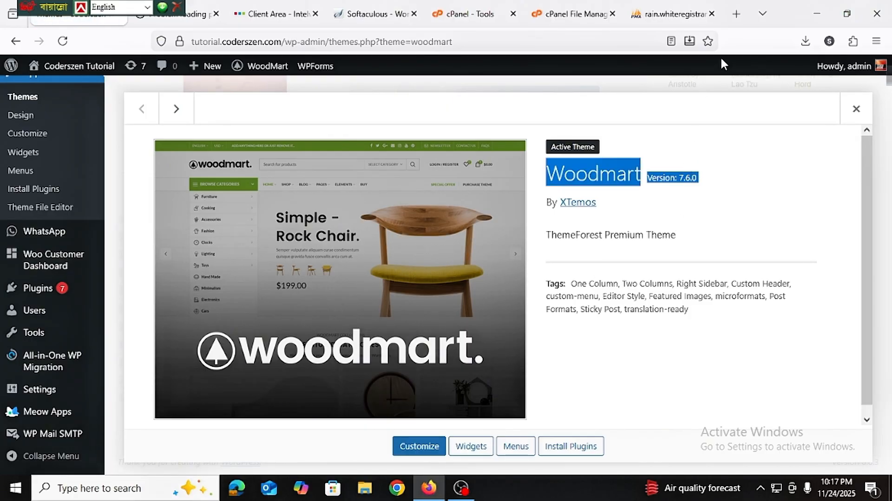
Step: Search Google for "woodmart theme changelog" in a new tab and open the XTemos WoodMart Changelog page
left_click(736, 14)
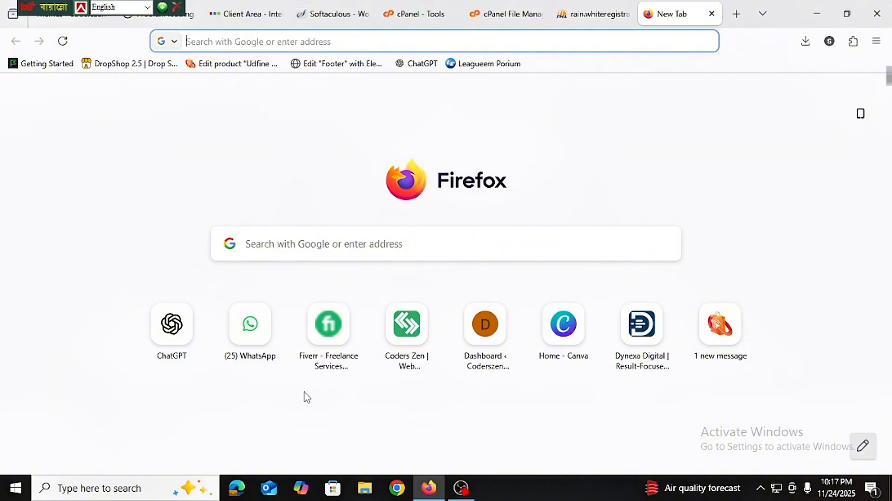
type("woodmart t")
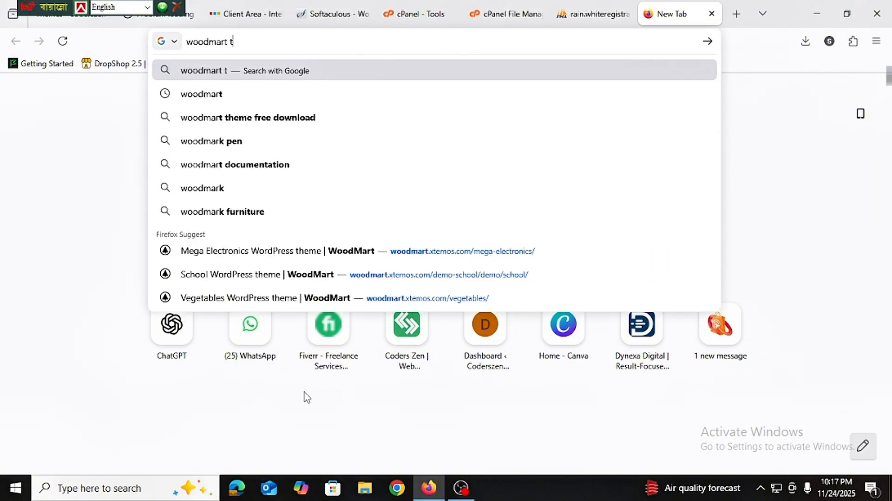
type("he")
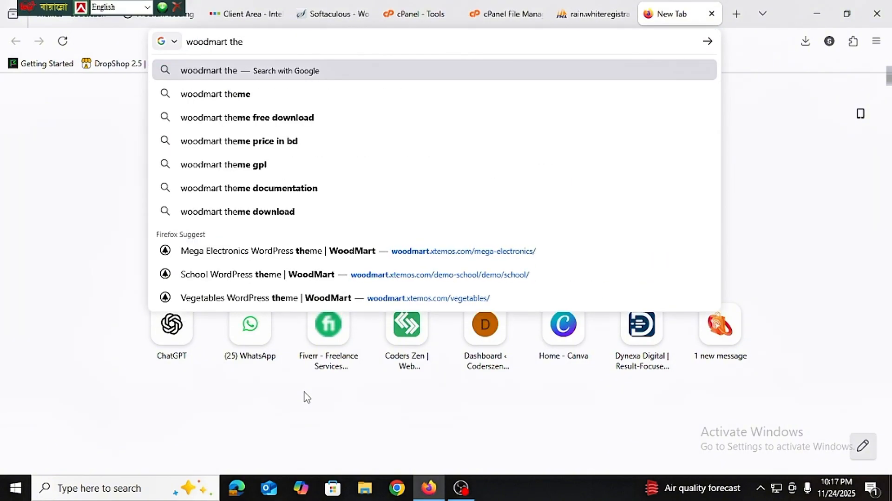
type("me change")
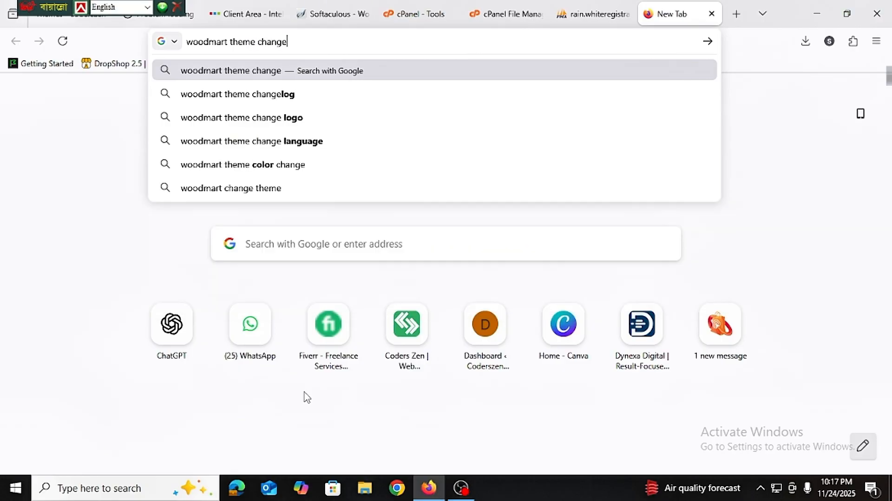
type("log")
key("Return")
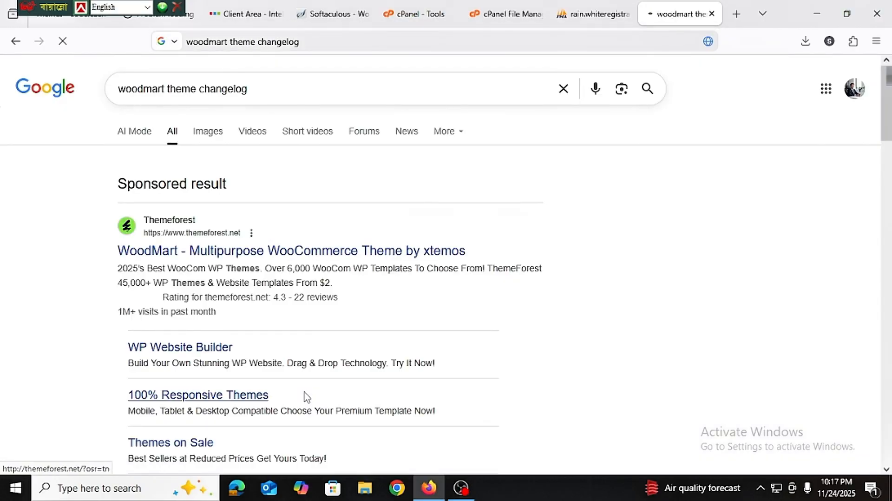
scroll(259, 302, "down", 6)
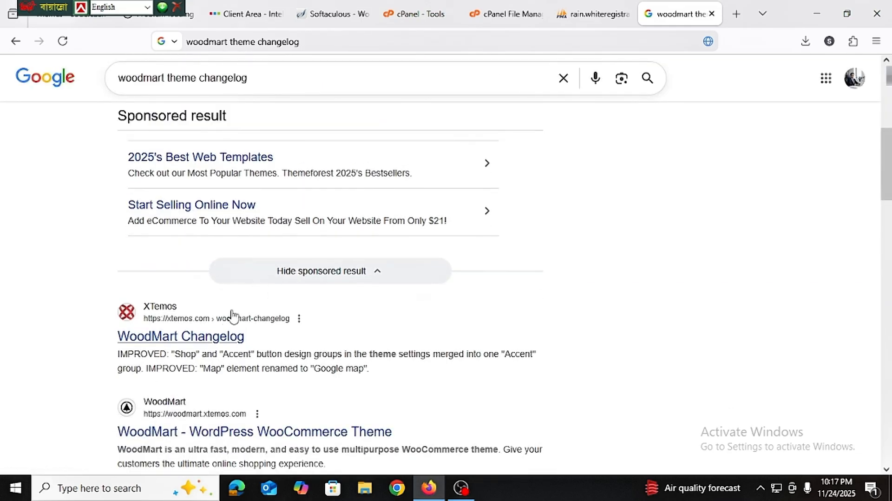
scroll(232, 316, "down", 3)
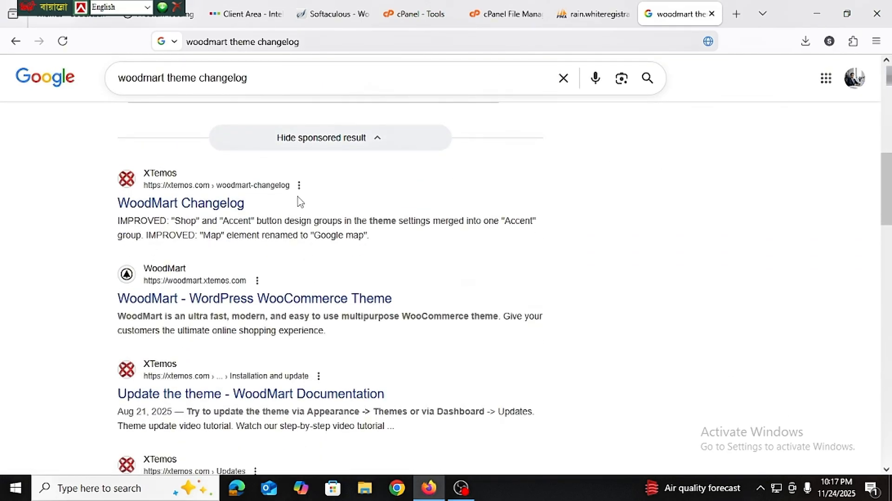
left_click(162, 203)
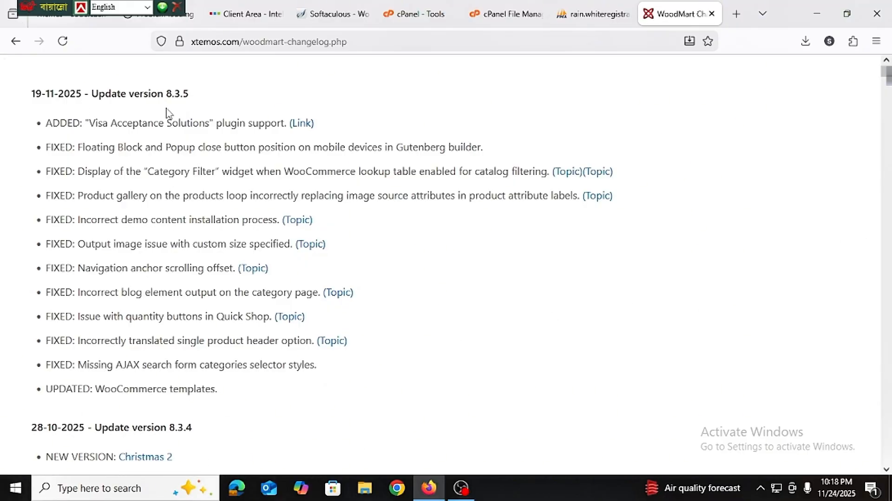
Step: Close the Woodmart details, activate the Shopfront Ecommerce theme instead, and reload the tutorial.coderszen.com front end
left_click(80, 26)
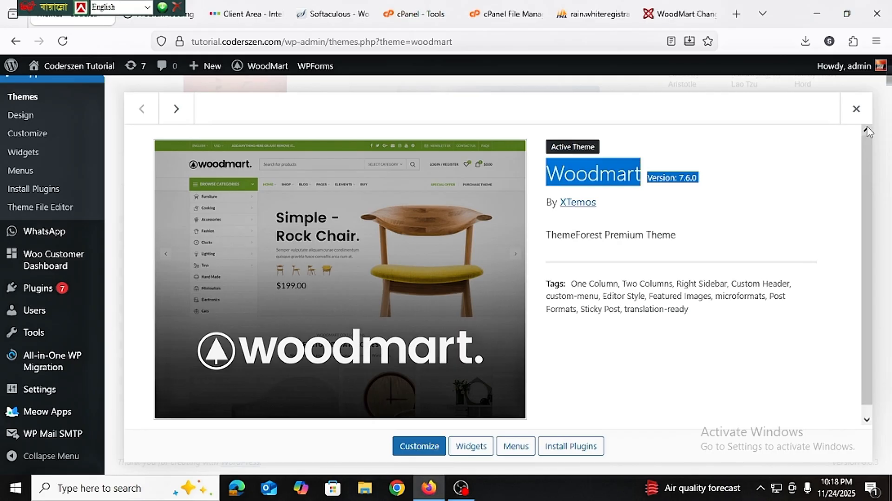
left_click(855, 108)
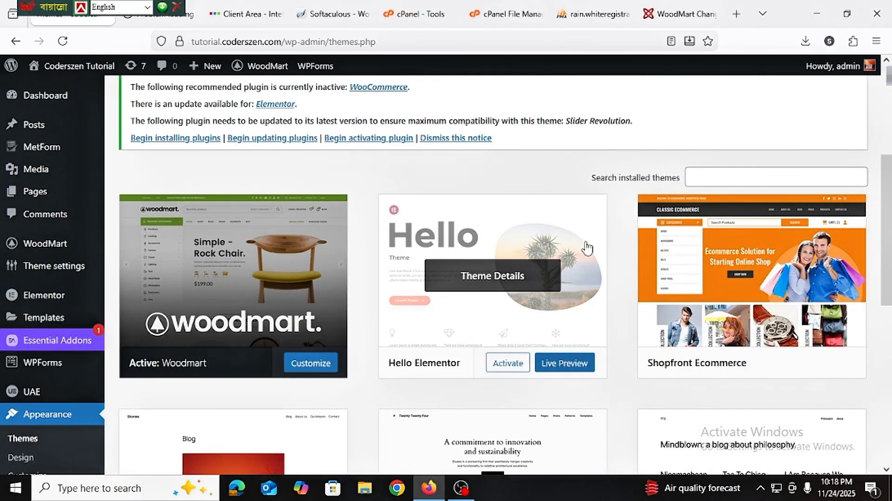
left_click(767, 365)
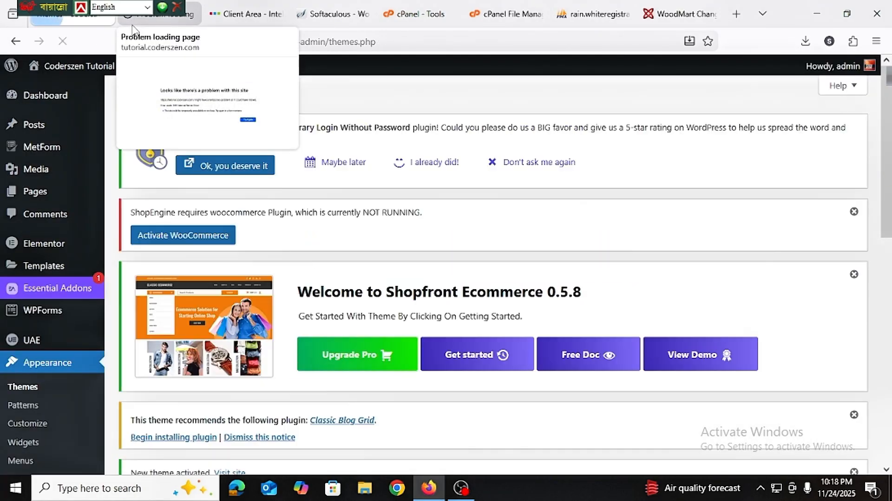
left_click(153, 14)
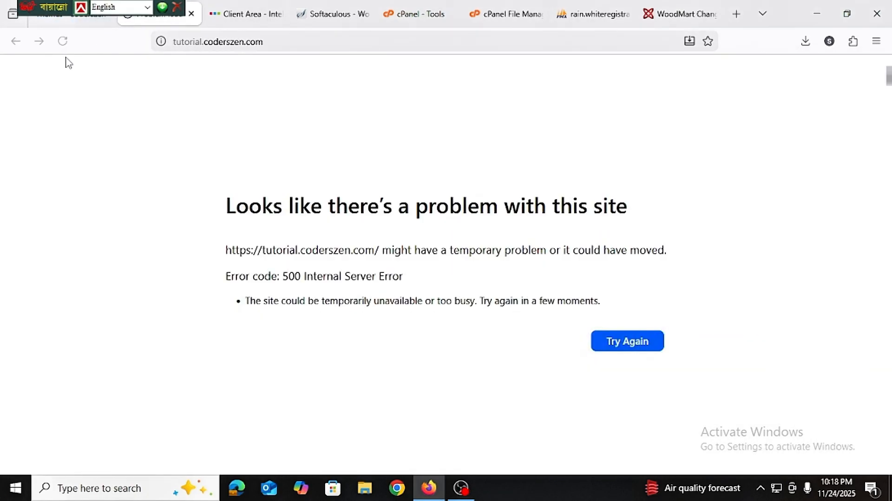
left_click(62, 45)
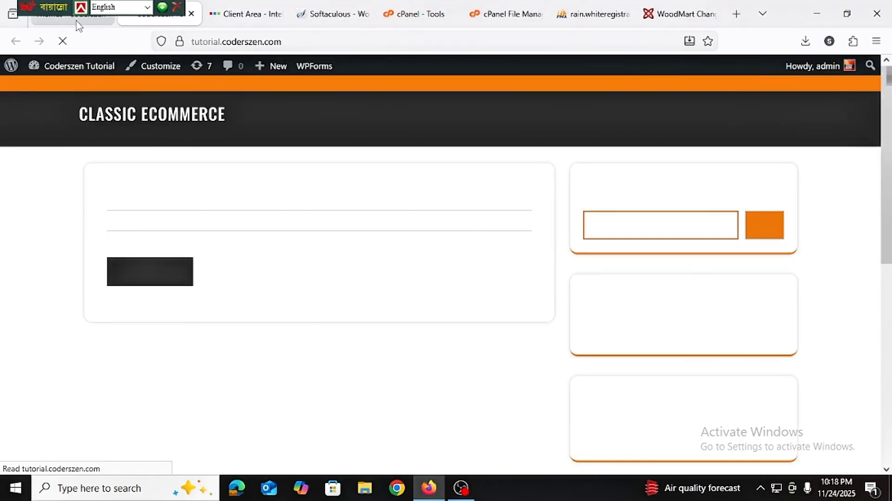
Step: Activate WooCommerce from the installed plugins in wp-admin and reload the site's front end to check it
scroll(44, 302, "down", 3)
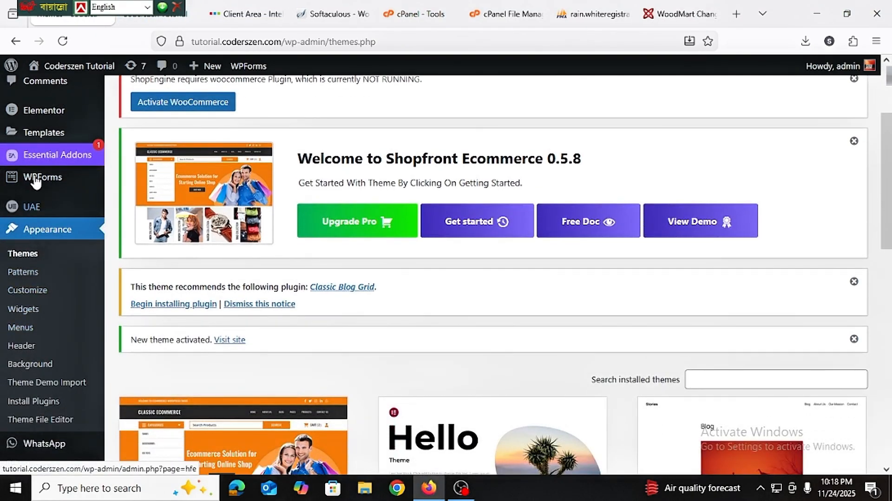
scroll(46, 183, "down", 3)
scroll(51, 279, "down", 3)
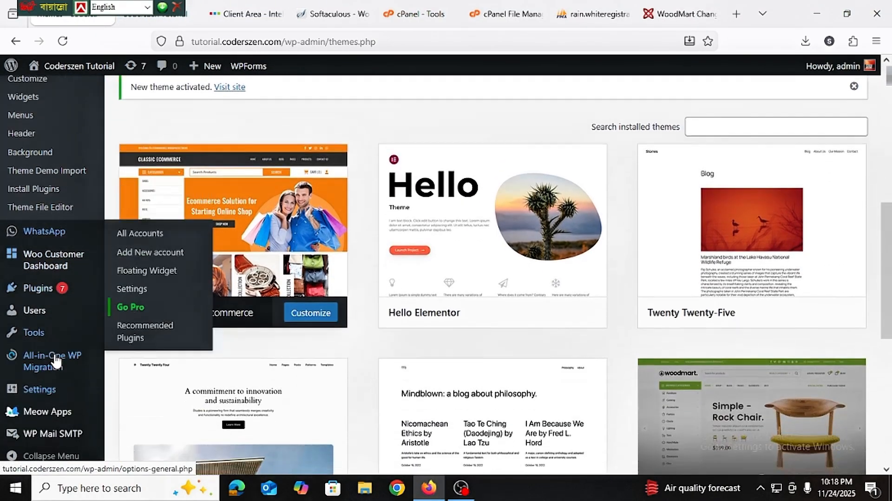
mouse_move(56, 293)
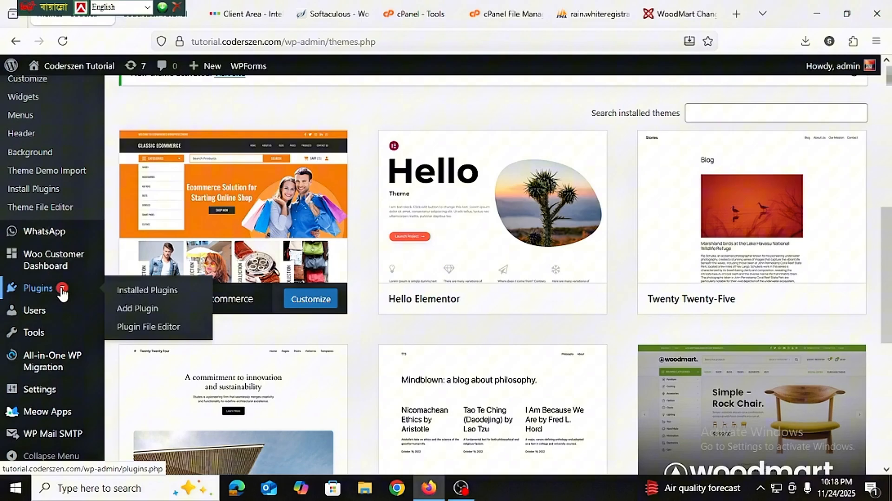
left_click(133, 293)
scroll(243, 312, "down", 15)
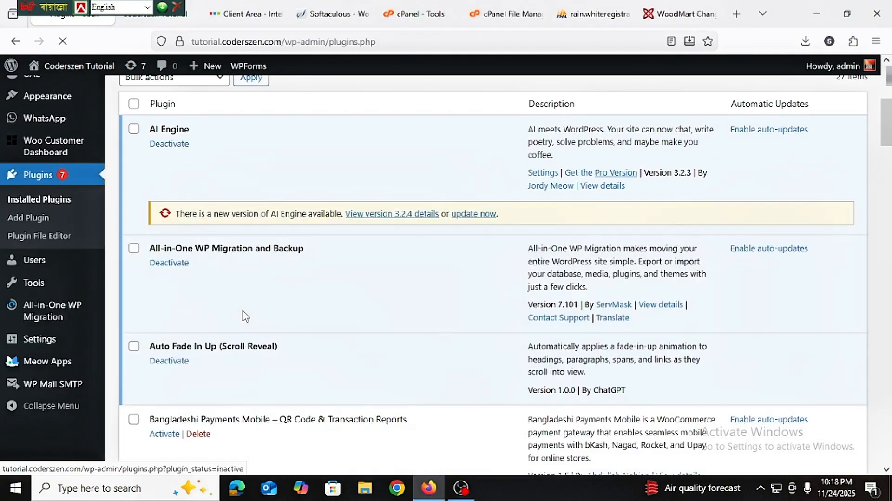
scroll(249, 340, "down", 20)
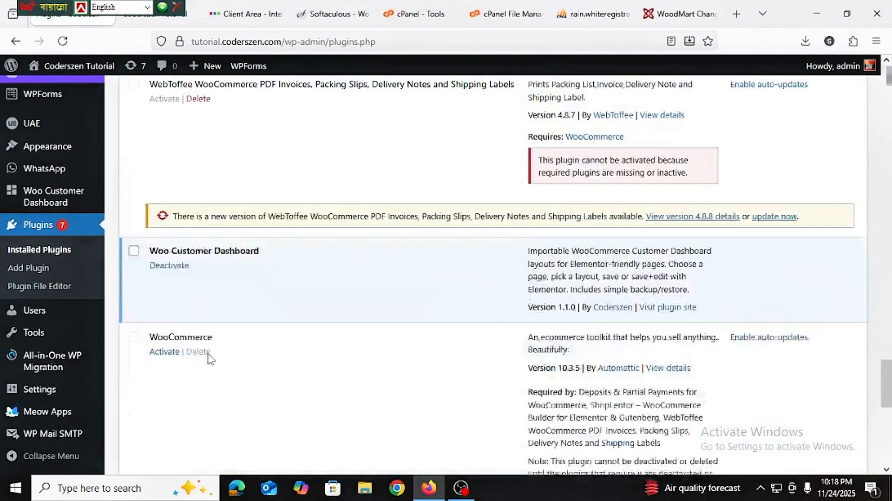
left_click(164, 328)
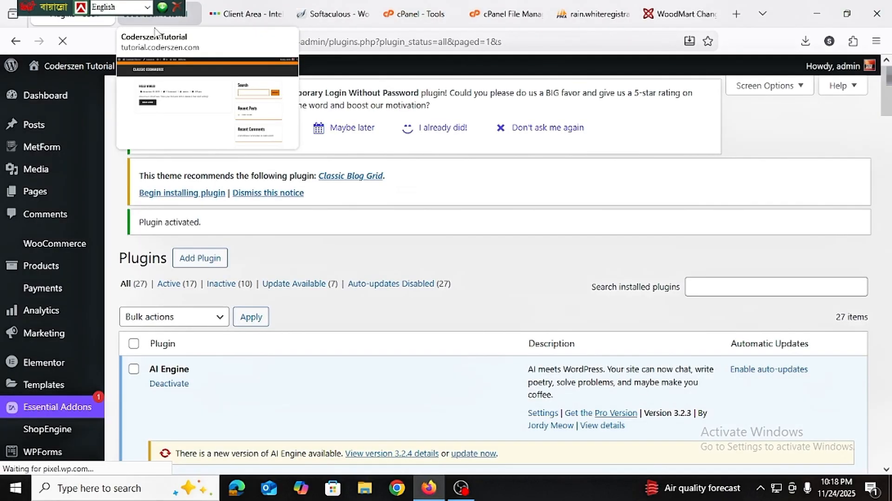
left_click(154, 28)
left_click(62, 43)
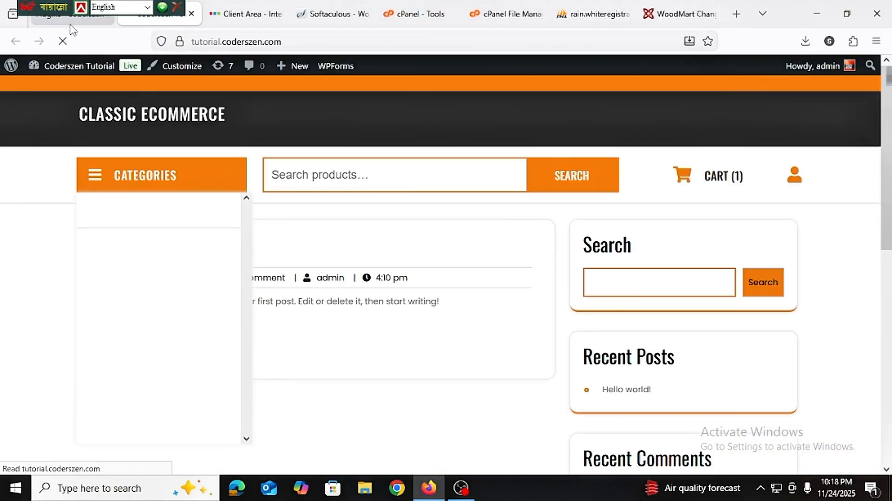
Step: Find Elementor Pro among the installed plugins in wp-admin and activate it
left_click(70, 24)
scroll(314, 314, "down", 10)
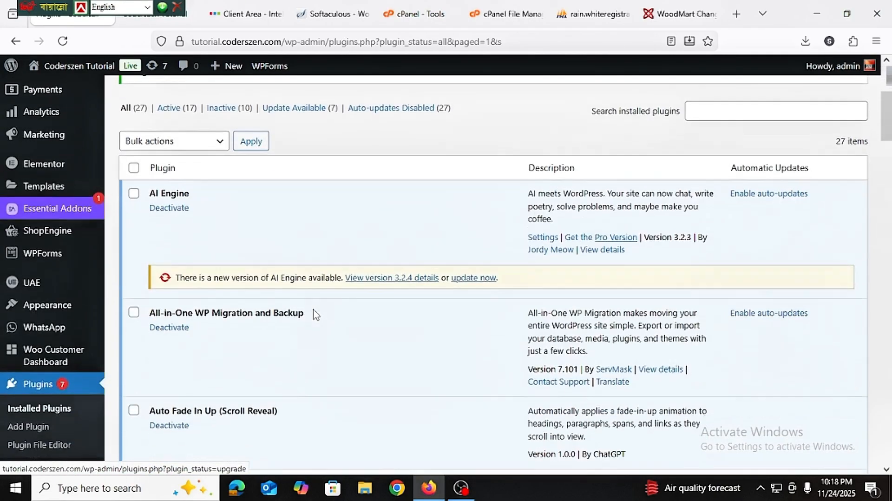
scroll(315, 315, "down", 3)
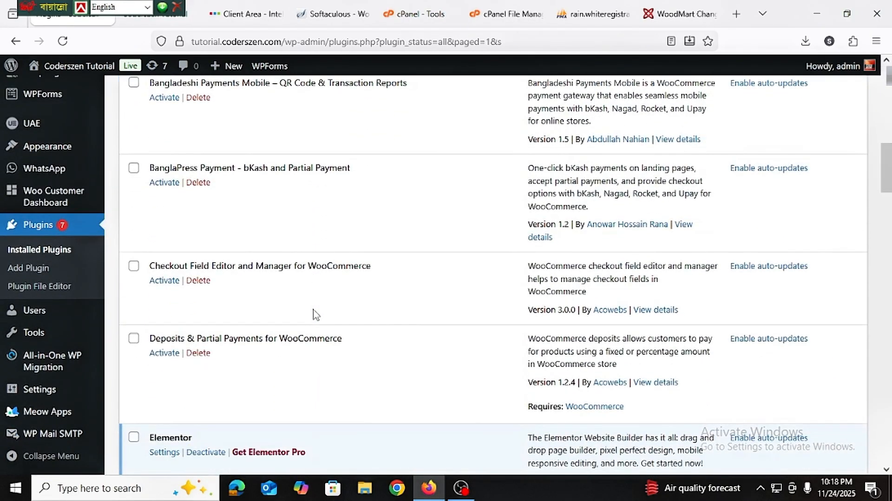
scroll(315, 315, "down", 4)
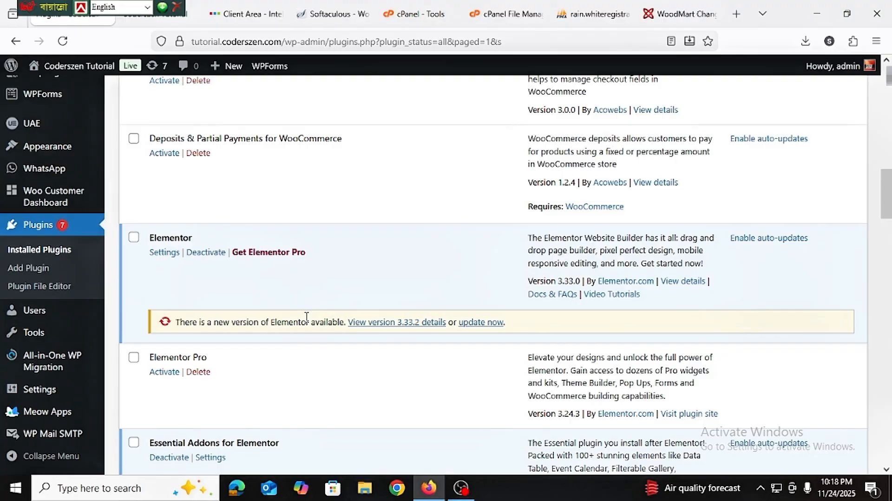
scroll(306, 317, "down", 3)
left_click(174, 242)
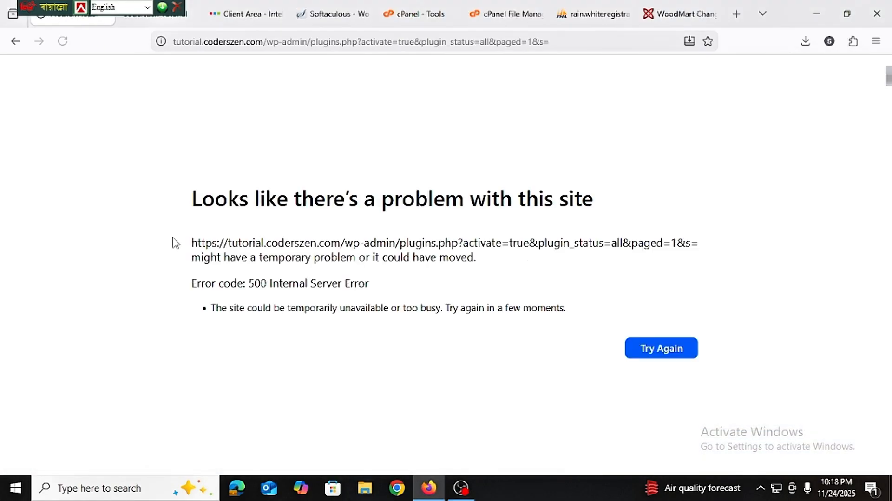
Step: Retry the plugins page, then cut its address back to tutorial.coderszen.com/wp-admin/ and load the dashboard
left_click(681, 355)
left_click_drag(555, 39, 309, 59)
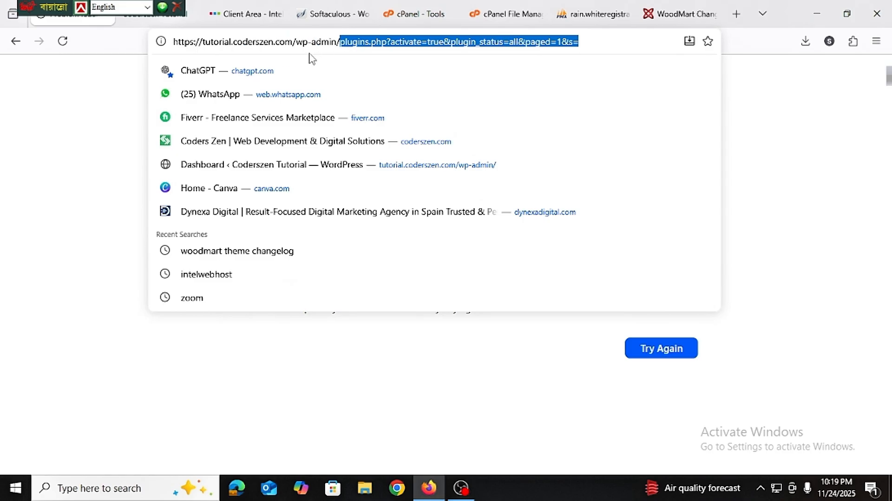
key("BackSpace")
key("Return")
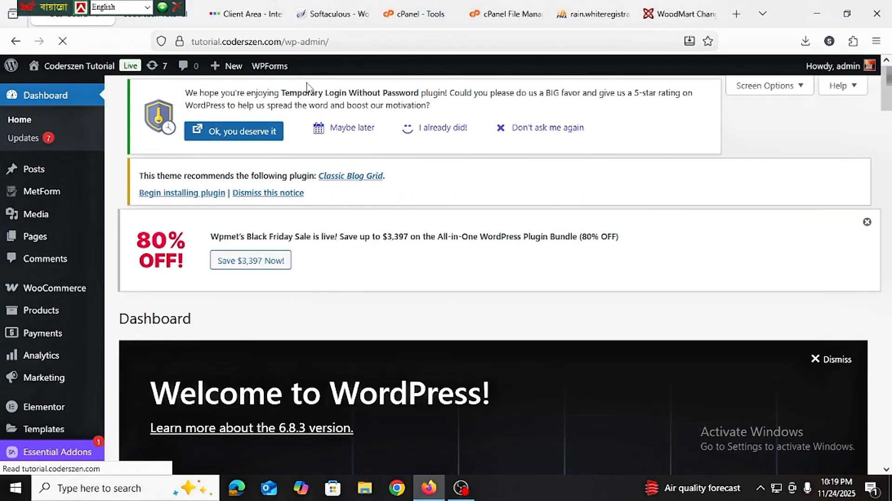
Step: Reload the tutorial.coderszen.com front end to check whether the site still loads
left_click(160, 13)
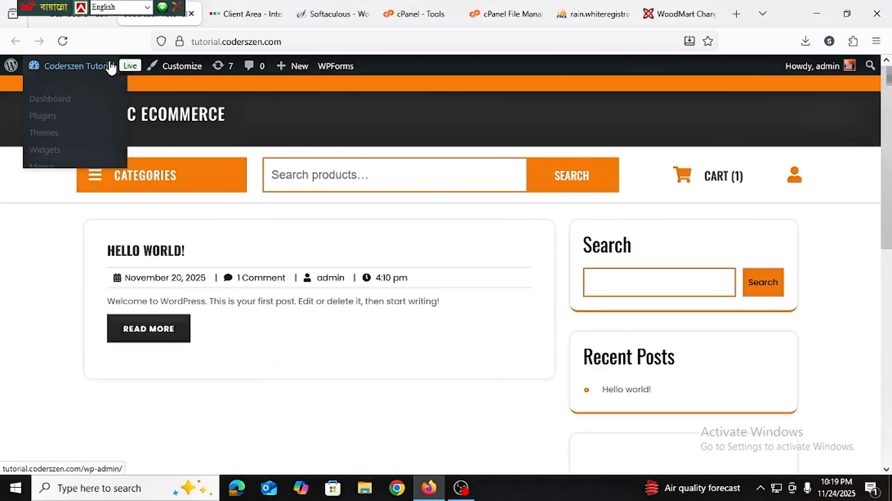
left_click(63, 41)
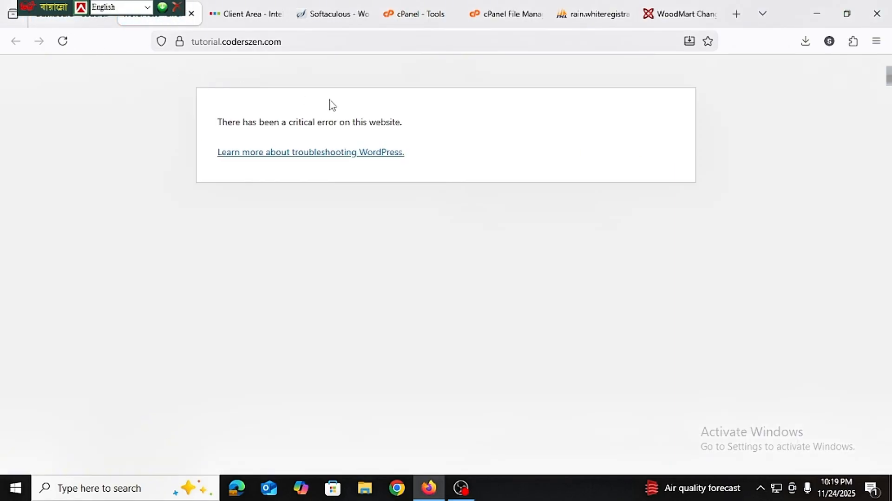
double_click(267, 122)
Step: Return to the wp-admin dashboard and open the installed plugins page
left_click(71, 21)
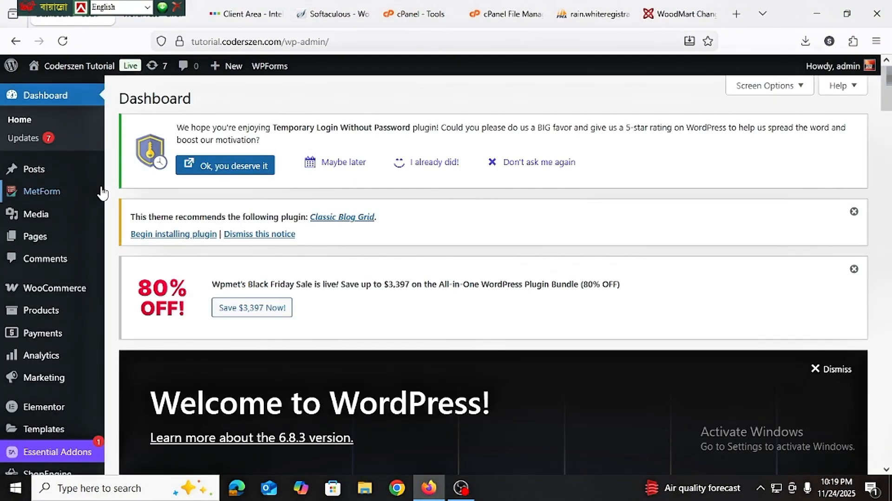
scroll(75, 335, "down", 4)
scroll(75, 335, "down", 2)
mouse_move(88, 370)
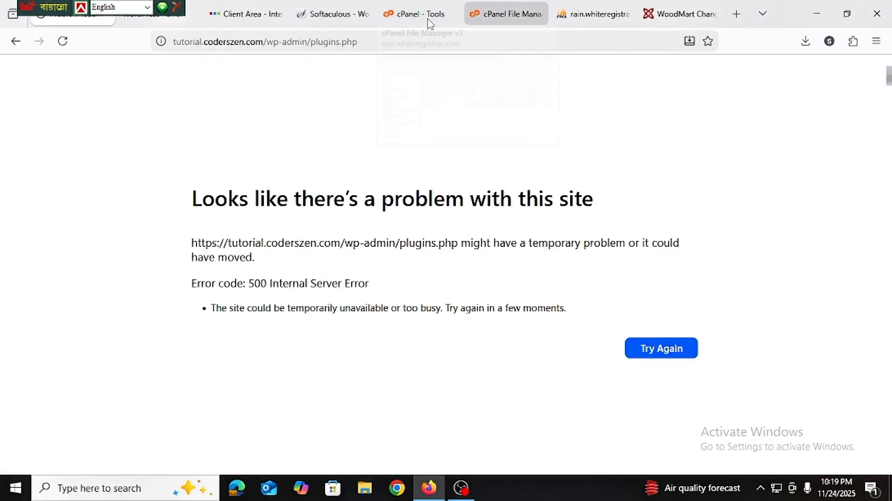
Step: Switch to Softaculous, find Elementor Pro among the site's installed plugins in Manage Plugins, and deactivate it
left_click(328, 14)
scroll(288, 285, "down", 2)
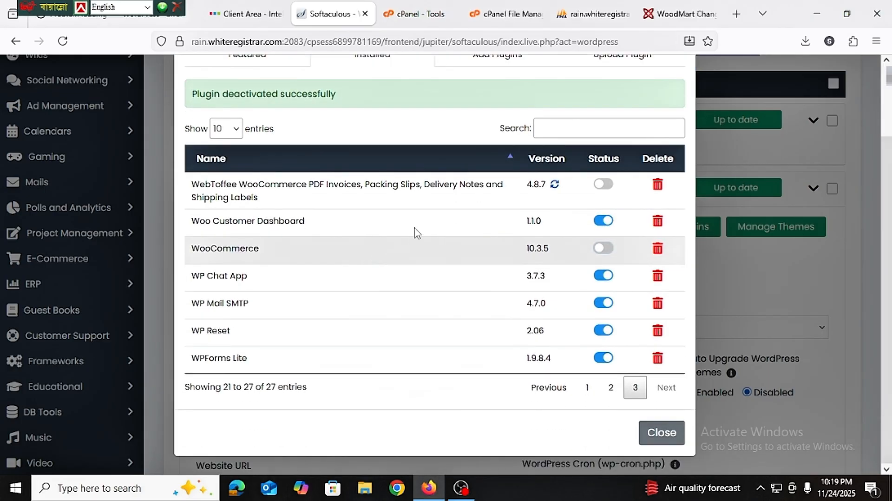
scroll(569, 330, "up", 2)
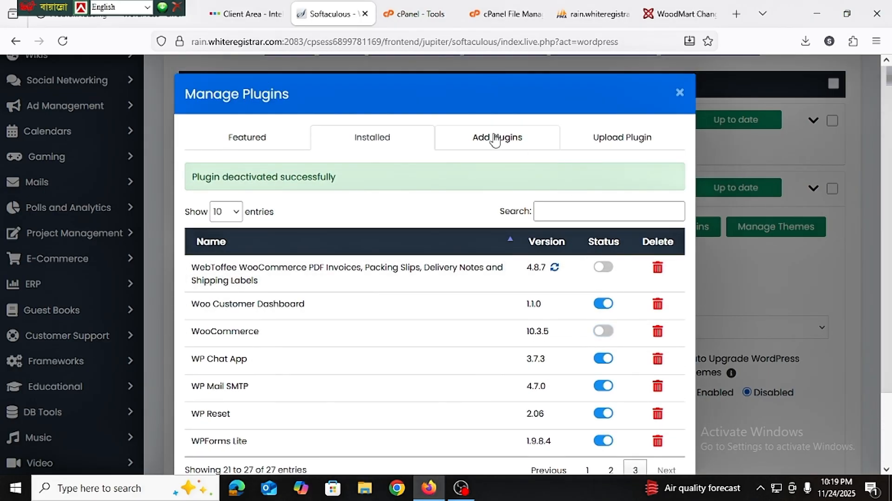
scroll(564, 308, "down", 1)
scroll(564, 309, "down", 1)
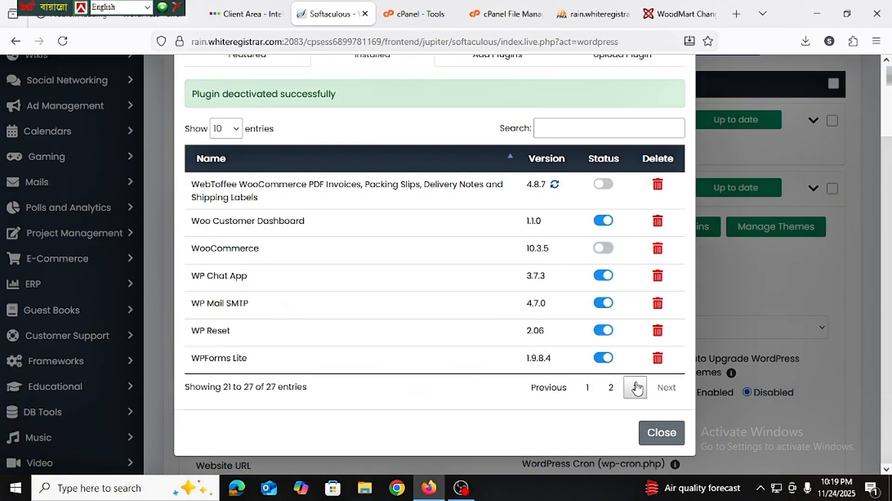
left_click(611, 389)
scroll(529, 318, "down", 1)
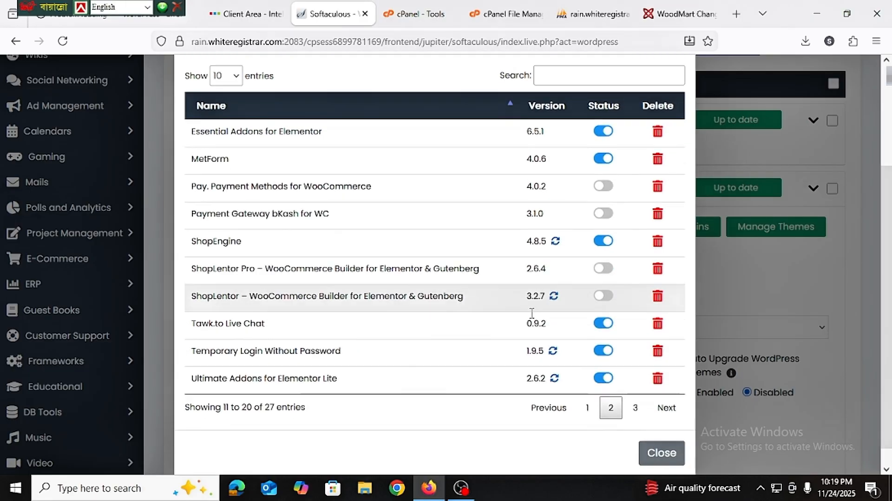
scroll(534, 326, "up", 3)
scroll(581, 343, "down", 3)
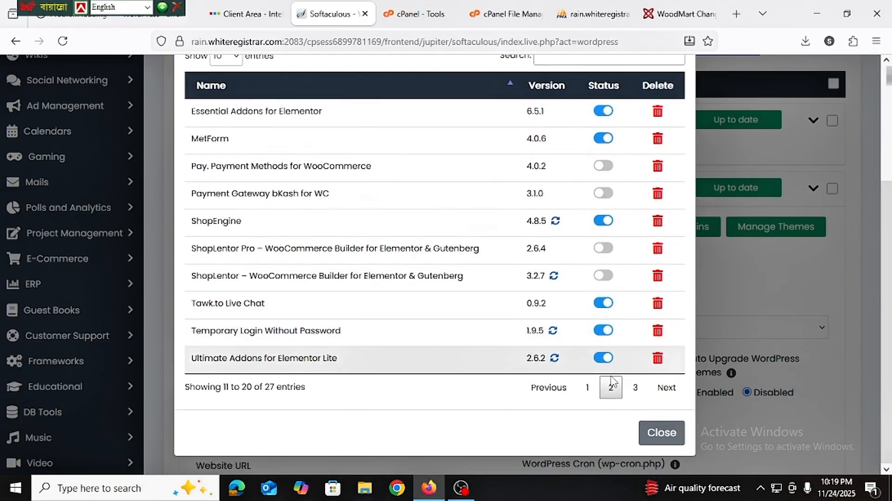
left_click(587, 389)
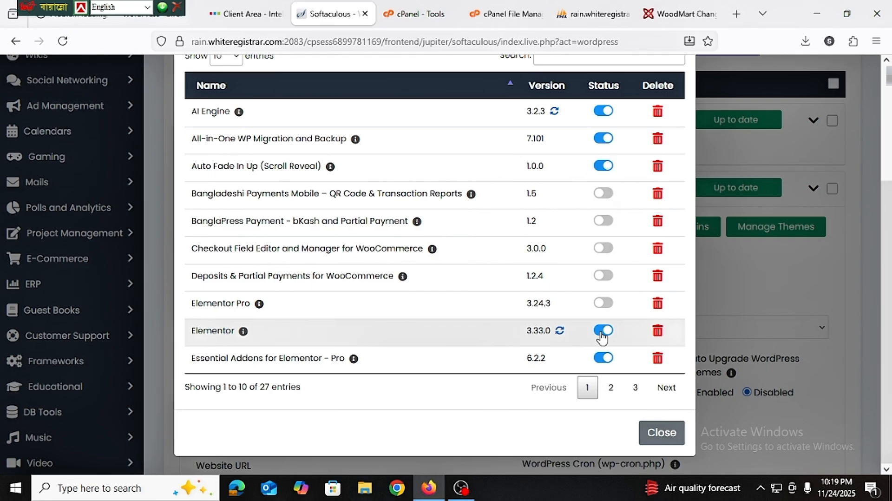
left_click(605, 305)
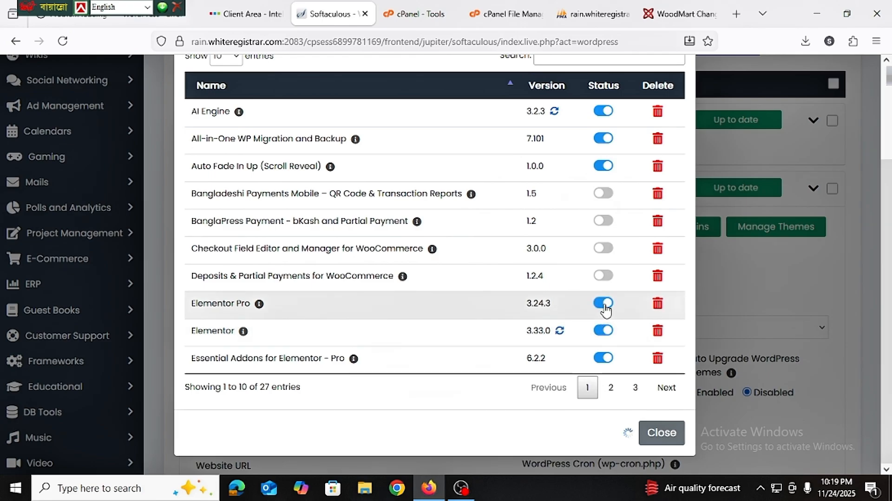
left_click(604, 305)
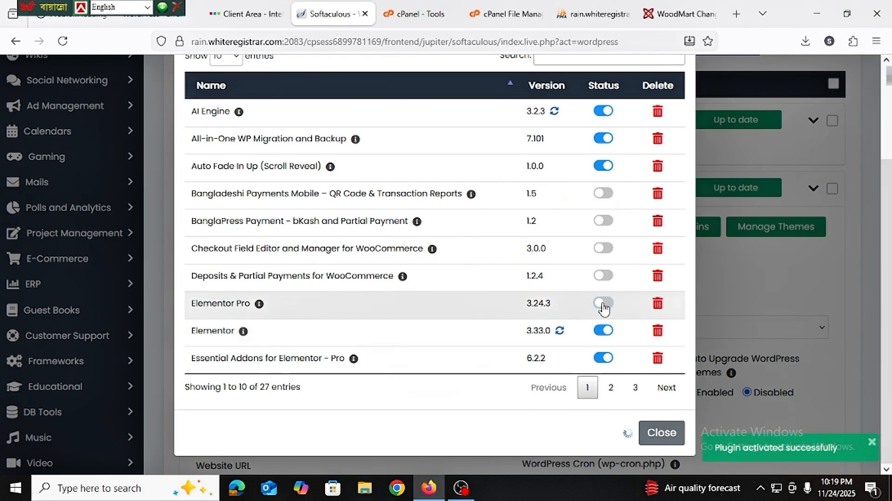
Step: Reload the wp-admin plugins page and compare the versions of Elementor and Elementor Pro
left_click(65, 19)
left_click(63, 42)
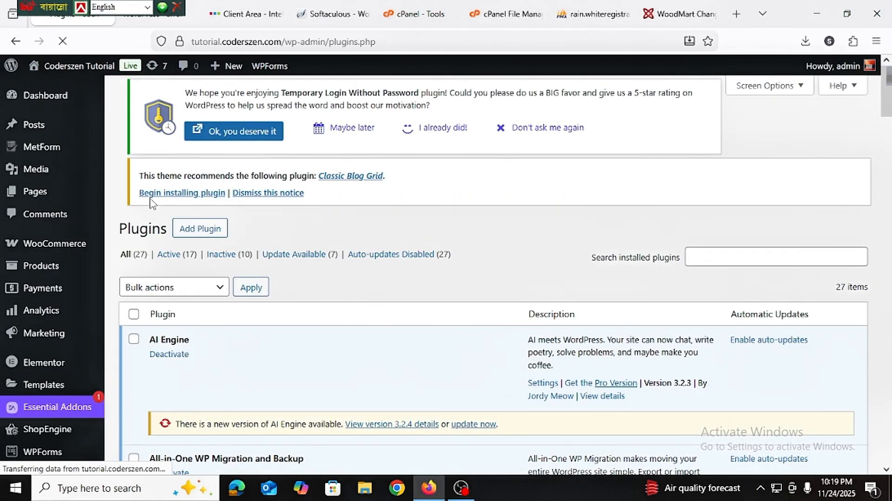
scroll(252, 348, "down", 6)
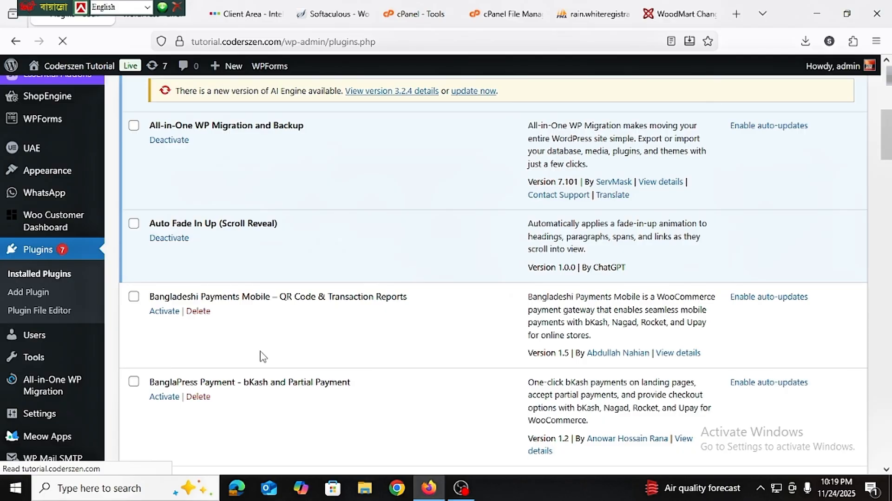
scroll(255, 353, "down", 8)
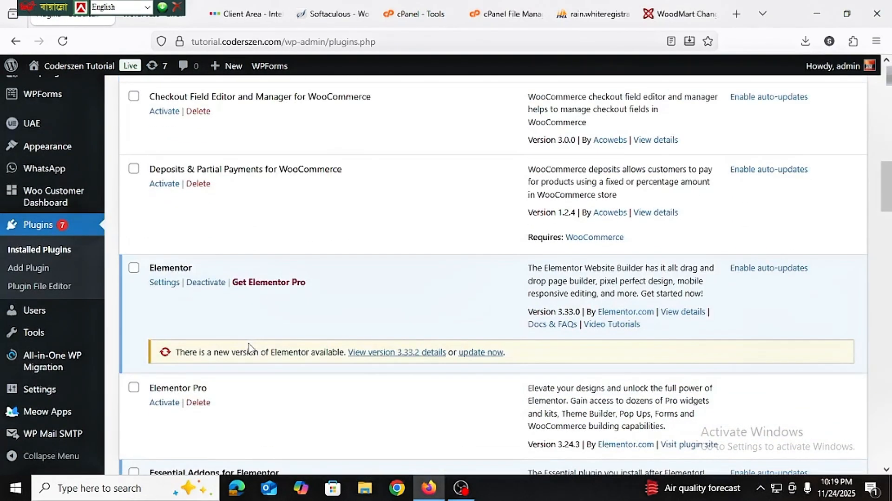
scroll(250, 353, "down", 3)
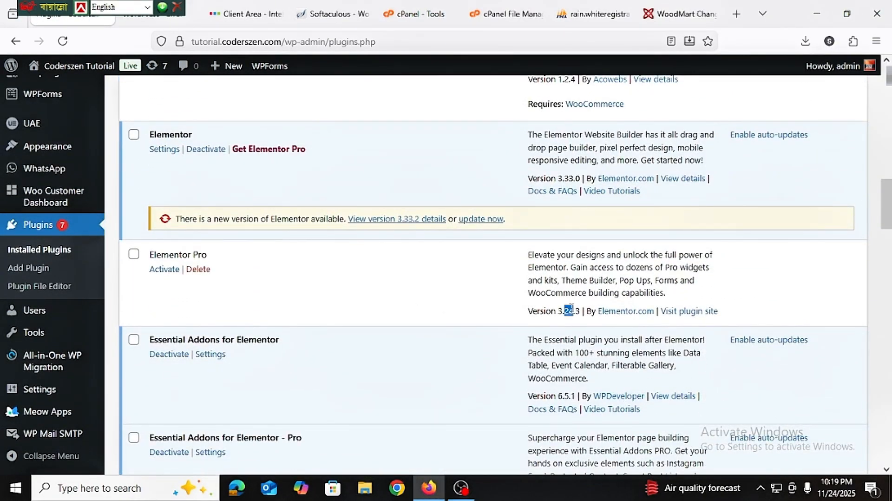
left_click(571, 309)
double_click(572, 309)
Step: Skim the remaining installed plugins, then reload the site's front end to check it with Elementor Pro deactivated
scroll(472, 348, "down", 4)
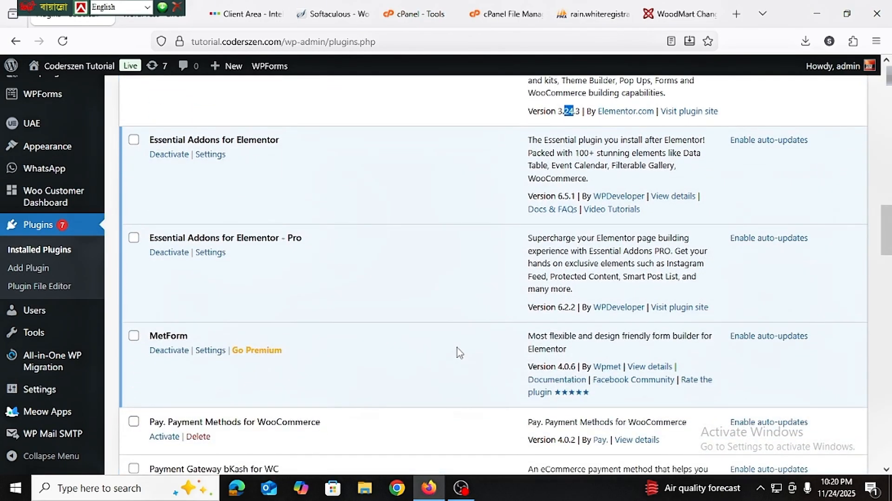
scroll(459, 352, "down", 8)
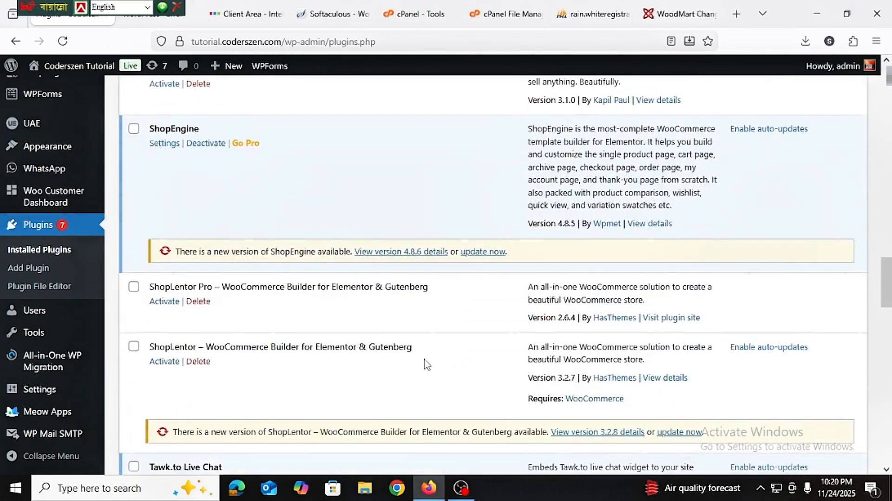
scroll(391, 367, "up", 19)
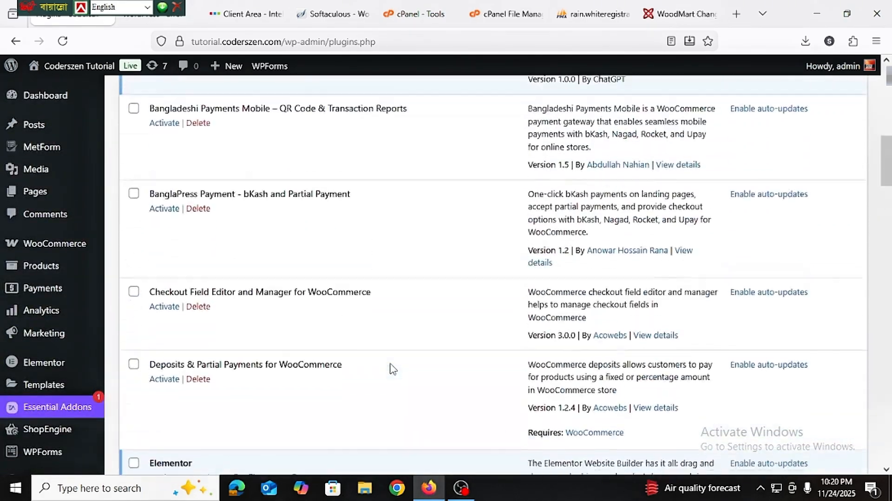
scroll(393, 369, "up", 7)
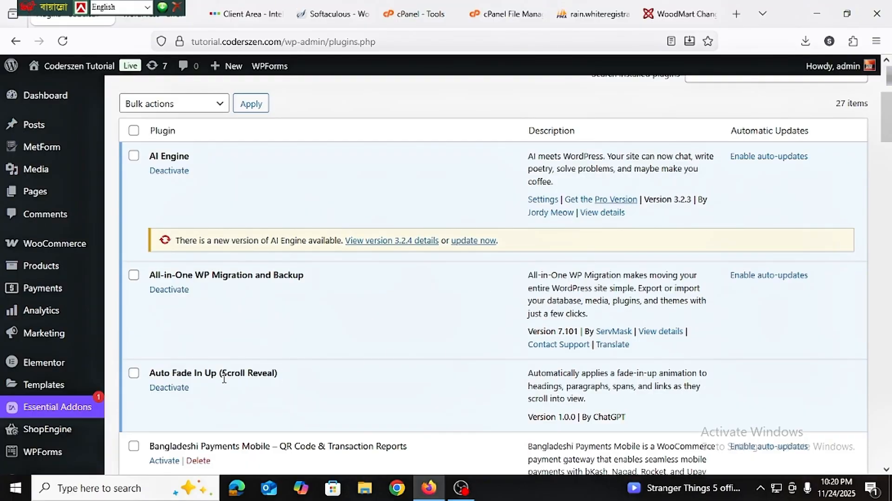
left_click(139, 20)
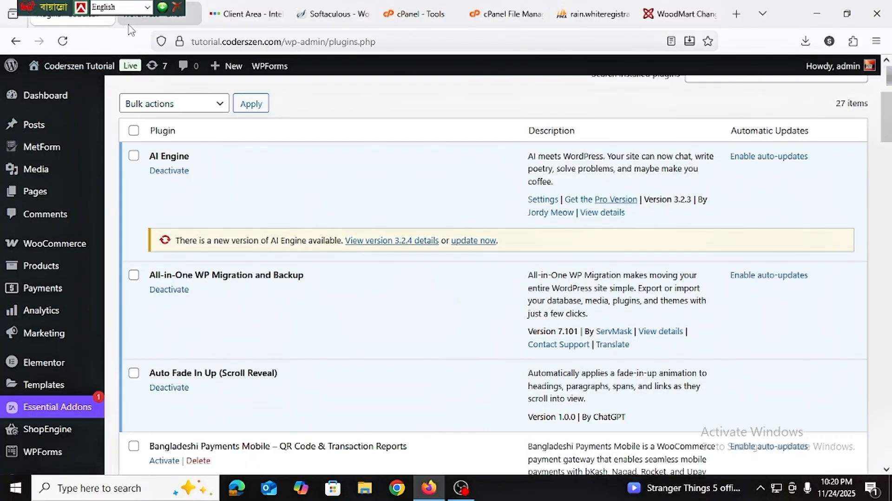
left_click(65, 42)
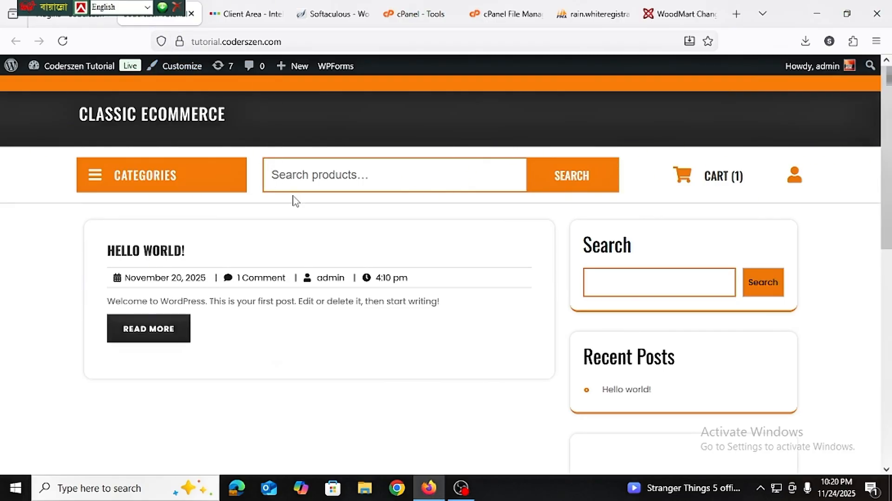
Step: Review the installed plugins in wp-admin, checking which are inactive and which have pending updates
left_click(74, 21)
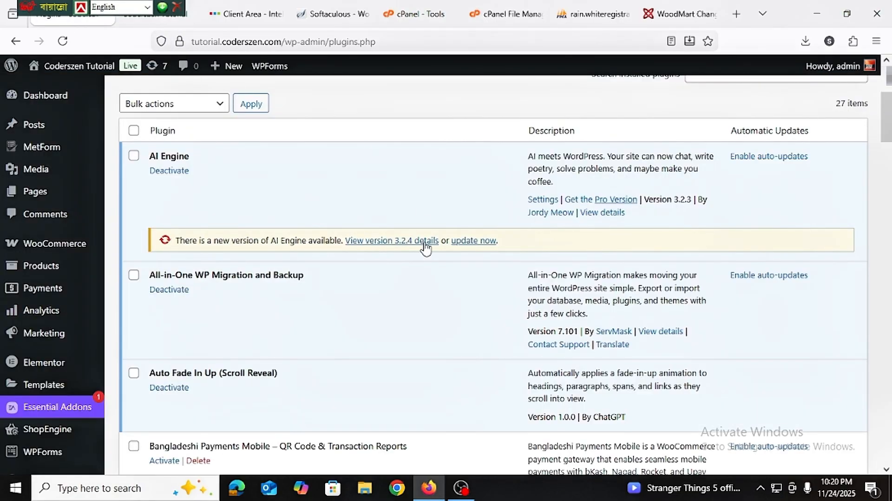
scroll(308, 325, "down", 4)
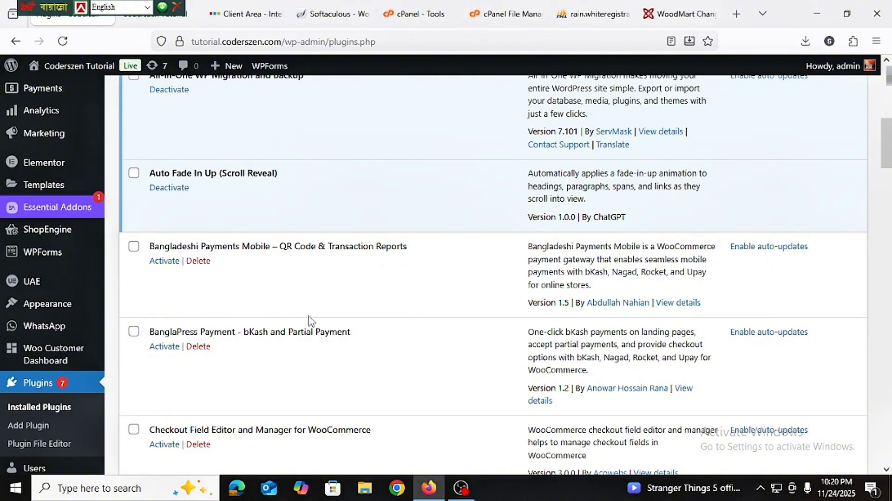
scroll(308, 325, "down", 8)
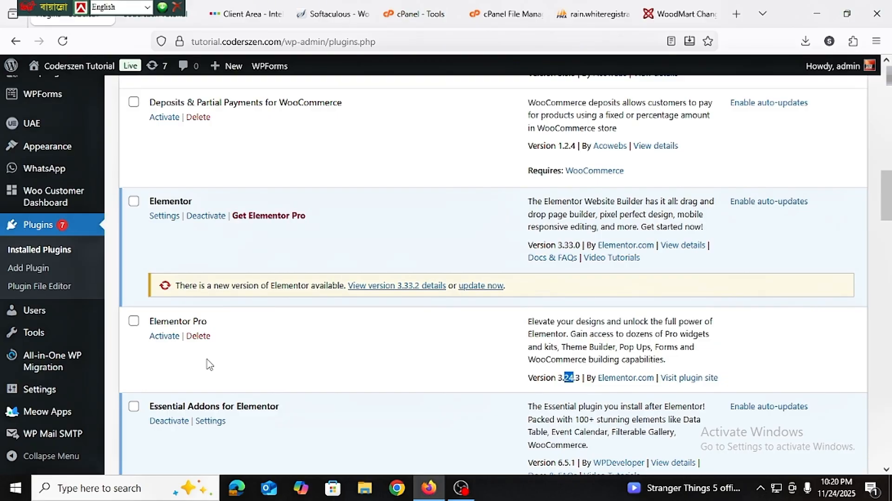
scroll(208, 365, "up", 4)
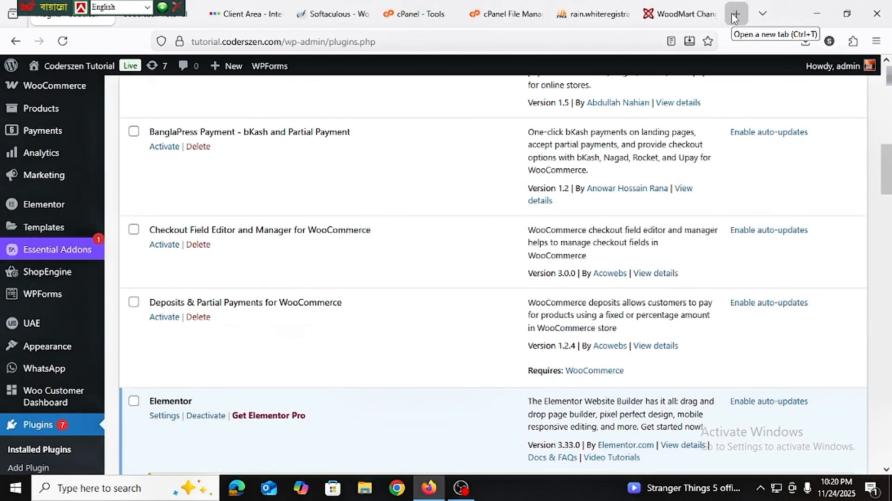
scroll(335, 283, "down", 15)
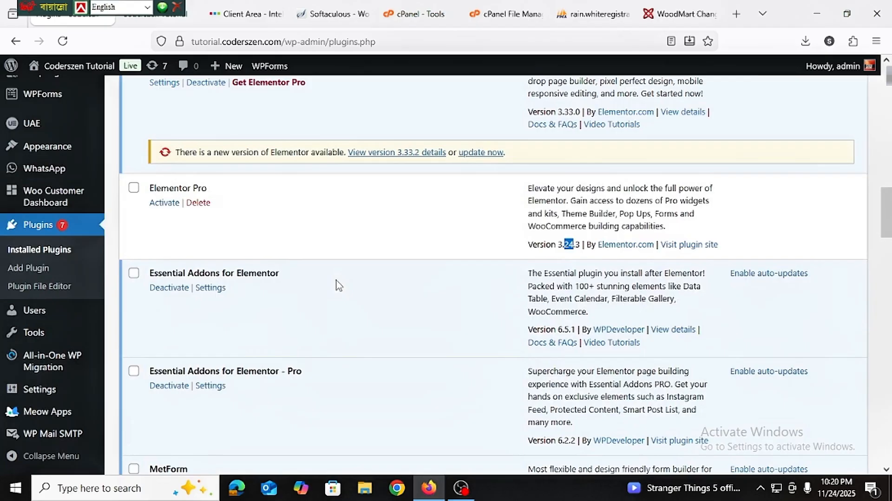
scroll(338, 284, "up", 4)
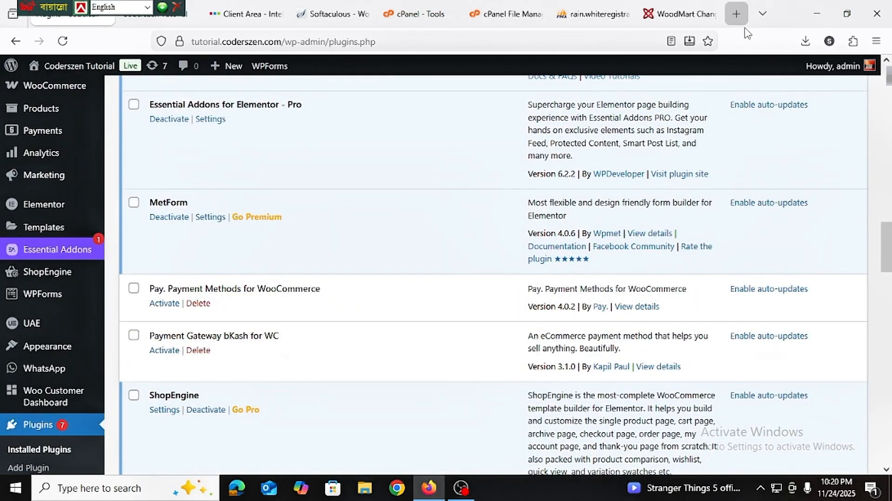
scroll(247, 319, "down", 13)
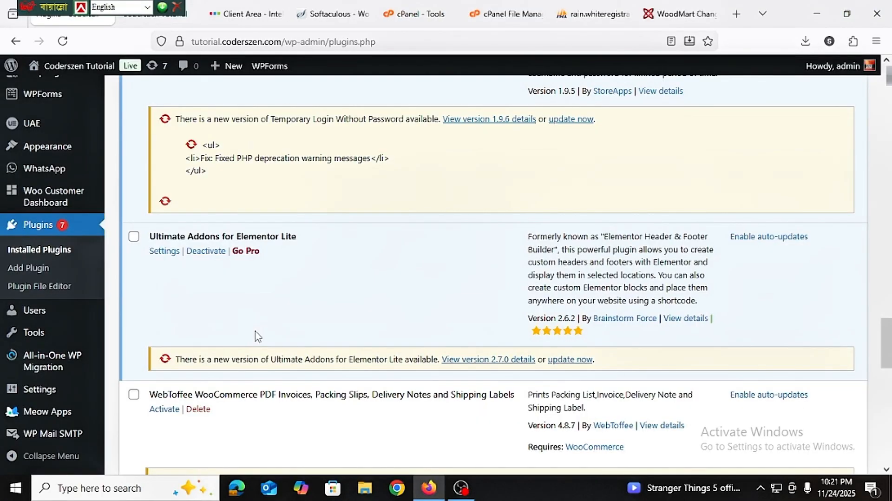
scroll(258, 335, "up", 12)
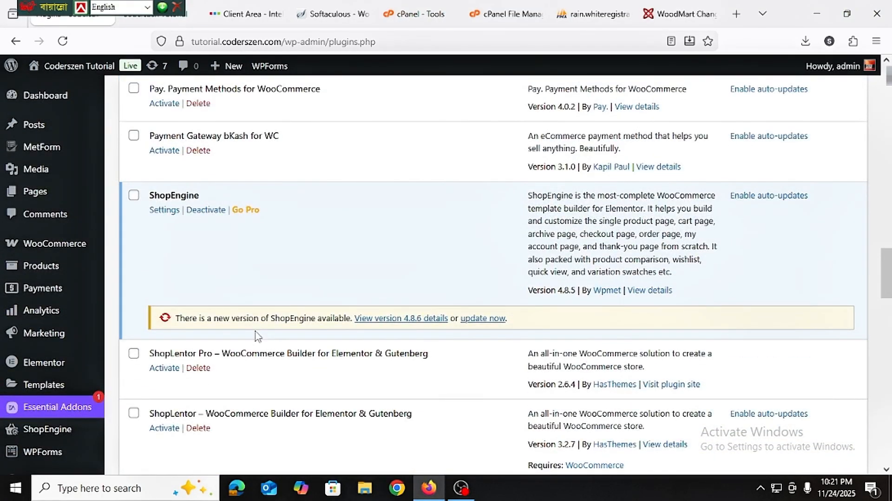
scroll(257, 336, "down", 12)
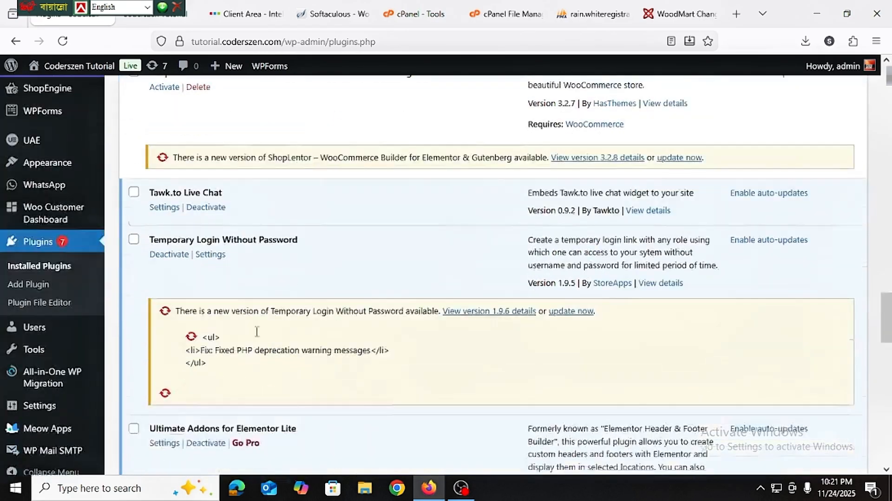
scroll(259, 338, "down", 3)
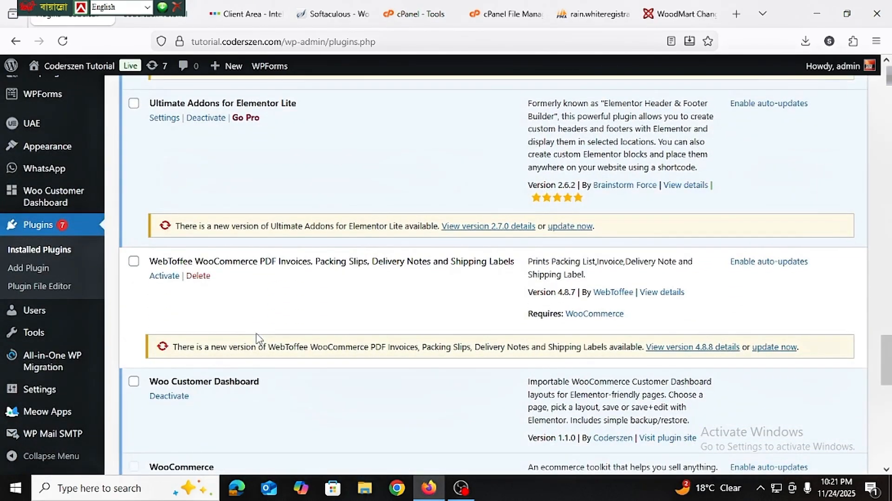
Step: Examine the update notice for the WebToffee PDF invoices plugin and the WooCommerce entry with its dependent plugins
triple_click(563, 351)
triple_click(563, 352)
double_click(563, 351)
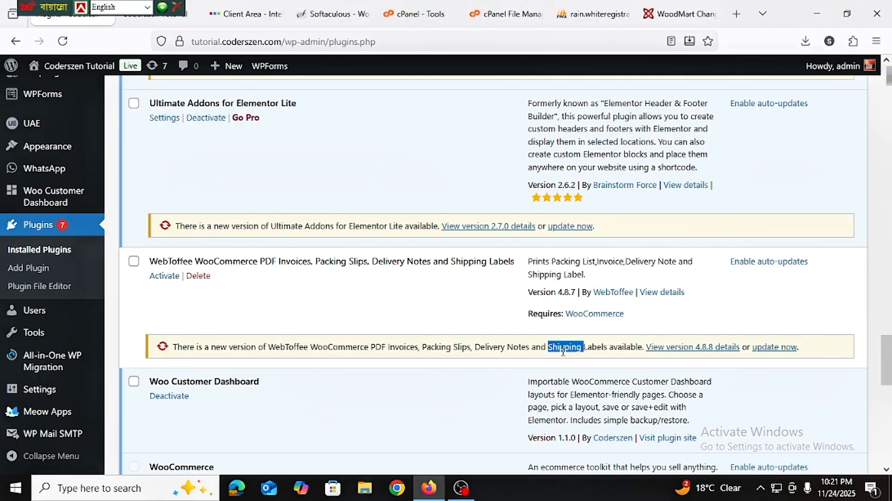
scroll(519, 363, "down", 3)
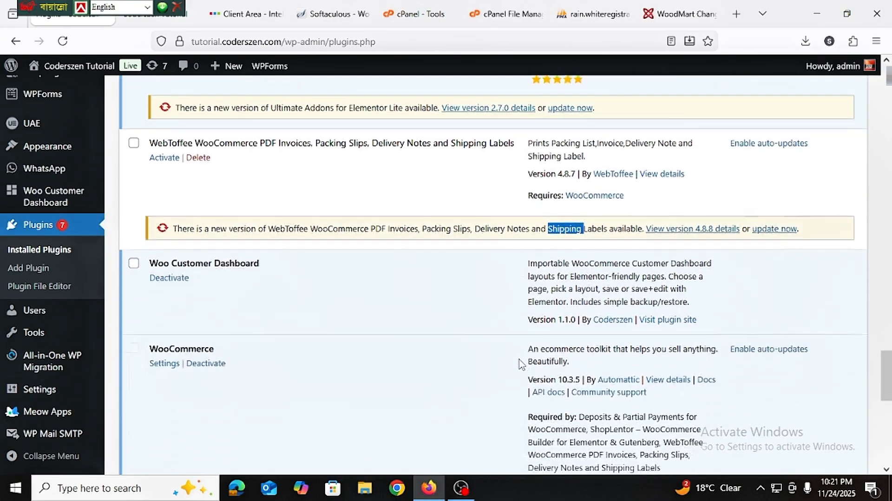
left_click(288, 366)
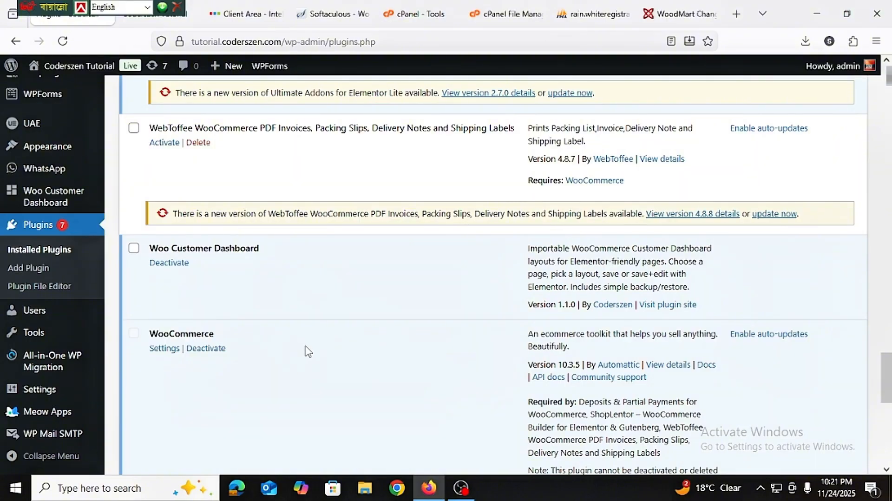
scroll(305, 350, "up", 1)
scroll(304, 350, "down", 3)
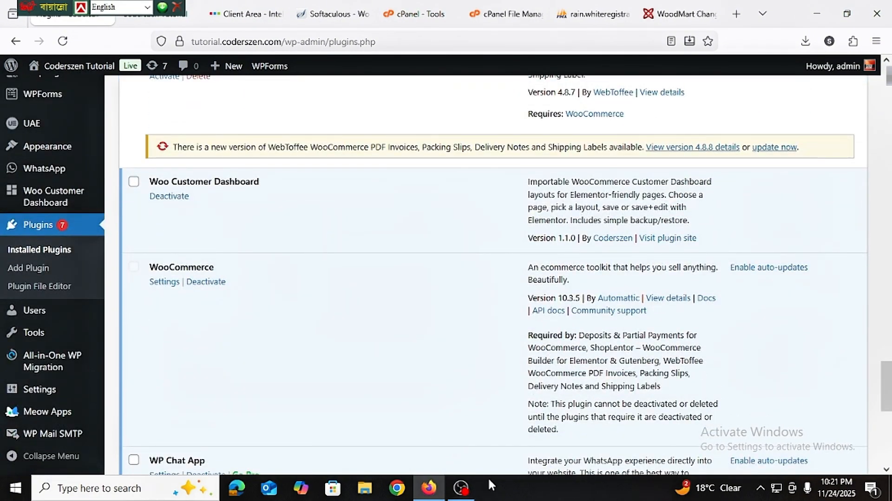